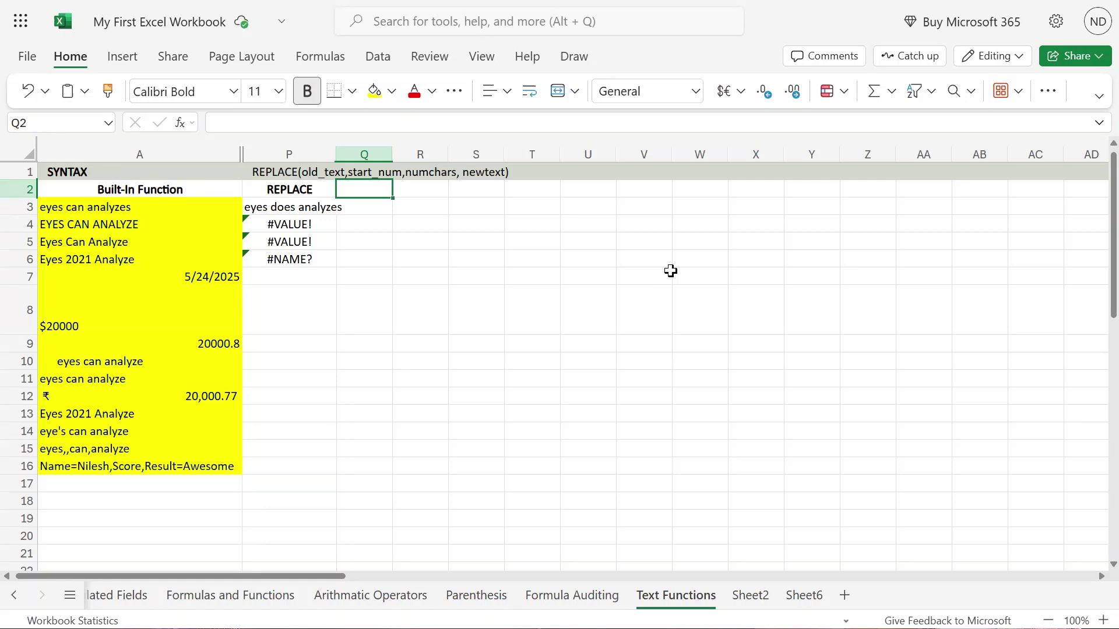
Step: Enter the heading SUBSTITUTE in cell Q2, beside the REPLACE heading
left_click(476, 274)
left_click(363, 189)
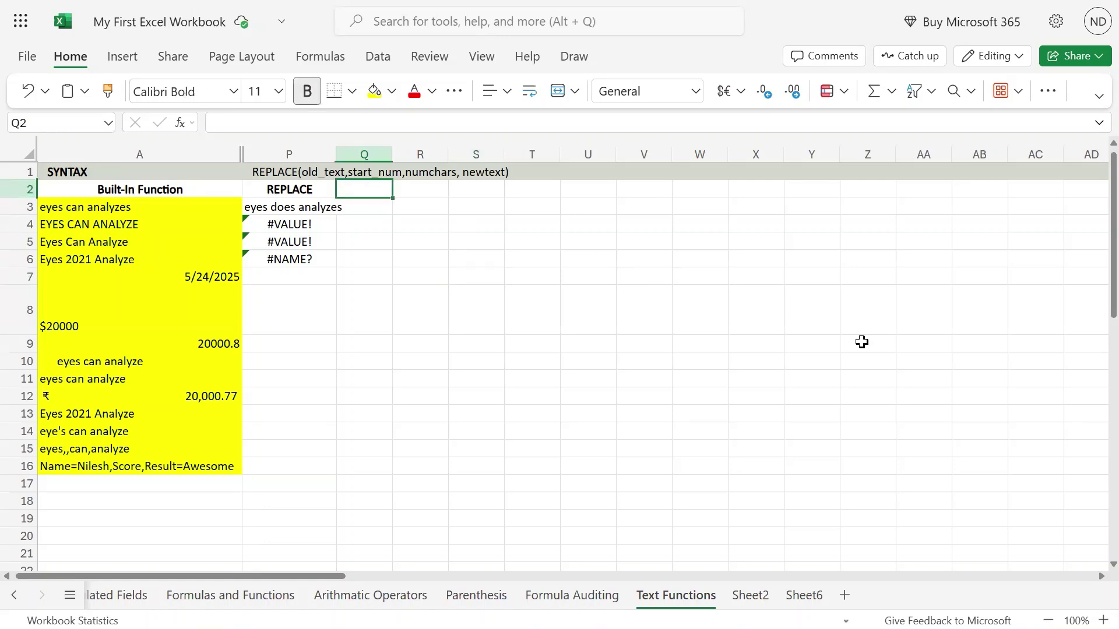
type("subs")
key("BackSpace")
key("BackSpace")
key("BackSpace")
key("BackSpace")
type("S")
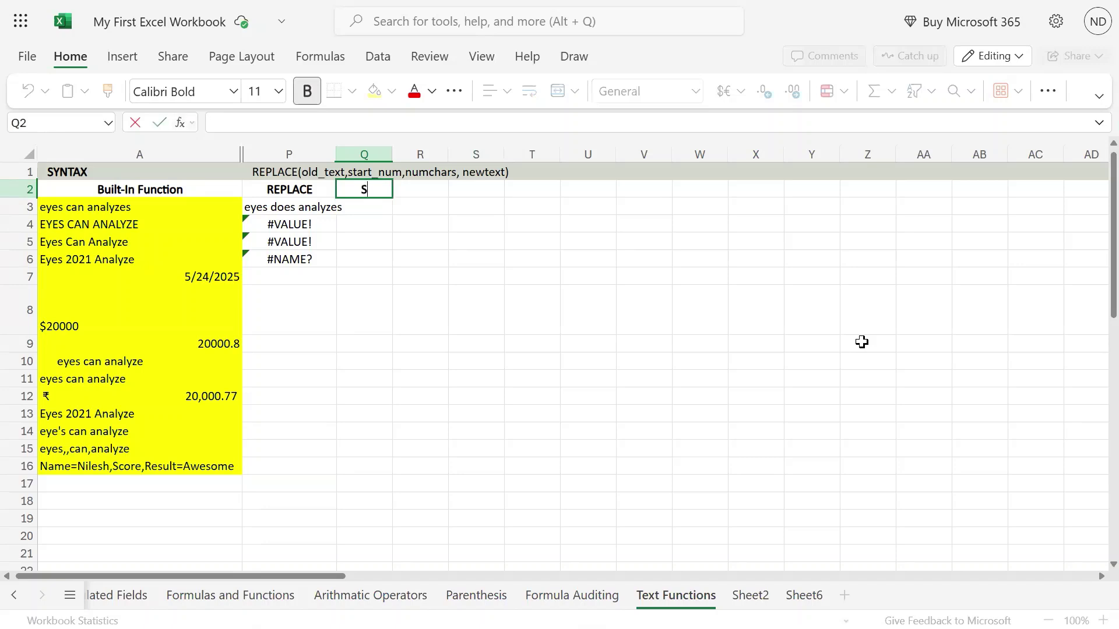
type("UBSTITUTE")
key("Return")
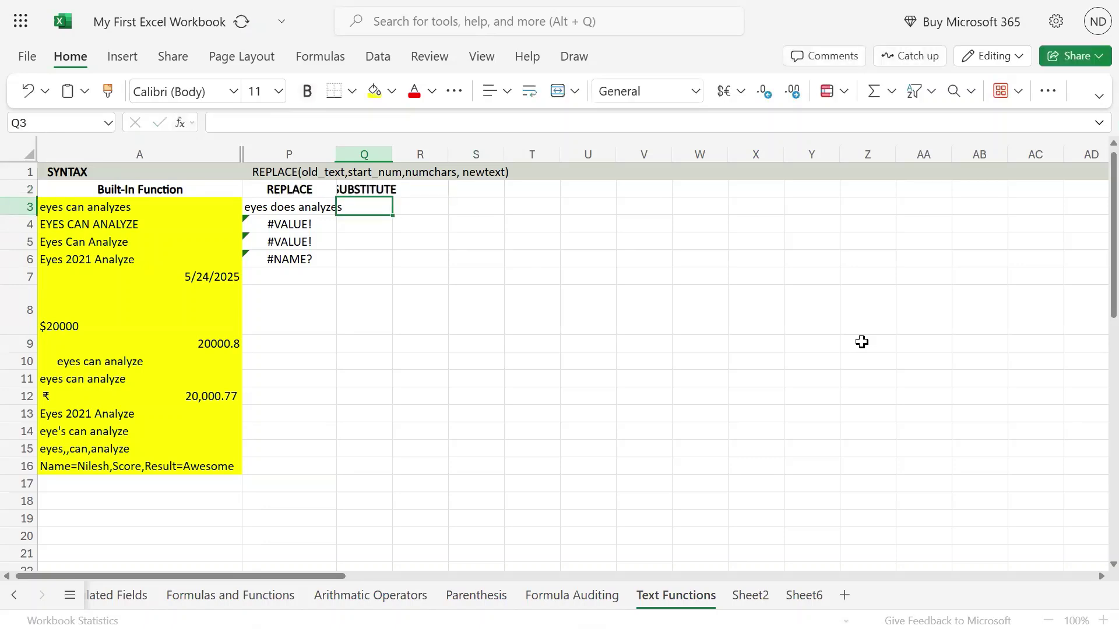
Step: Widen column Q so the SUBSTITUTE heading fits with some spare room
double_click(392, 155)
left_click_drag(408, 154, 426, 155)
left_click(407, 190)
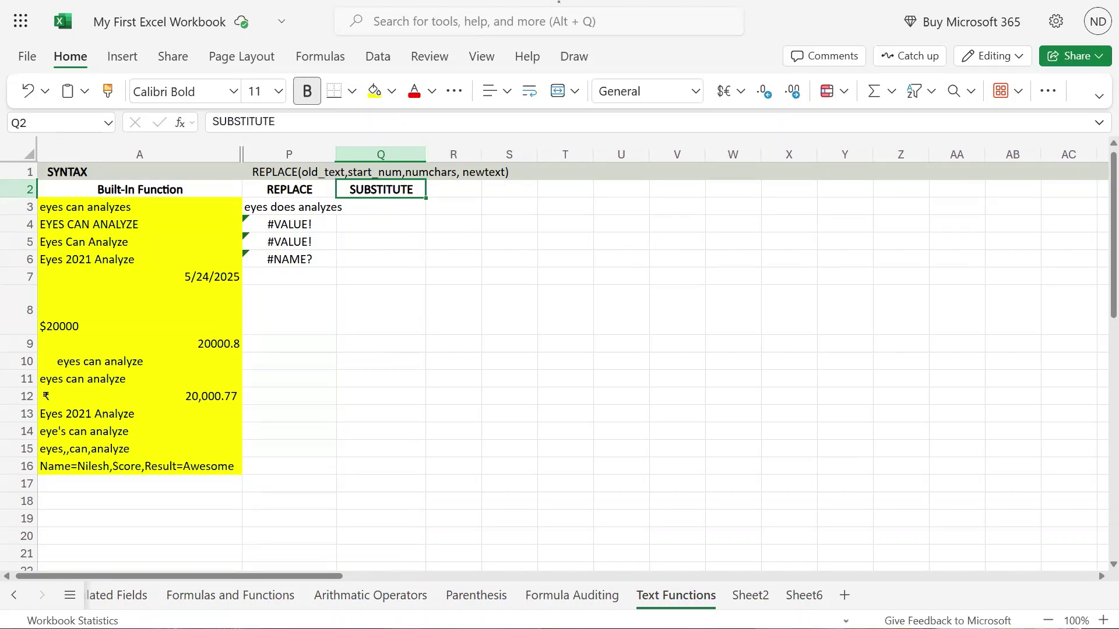
left_click(301, 208)
left_click(309, 191)
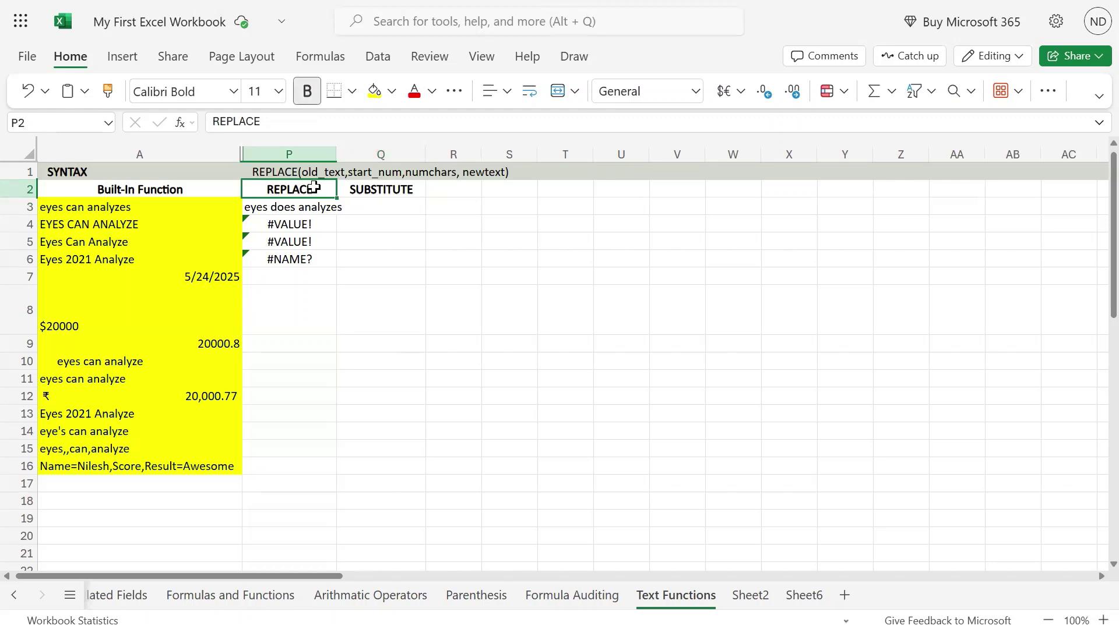
left_click(365, 194)
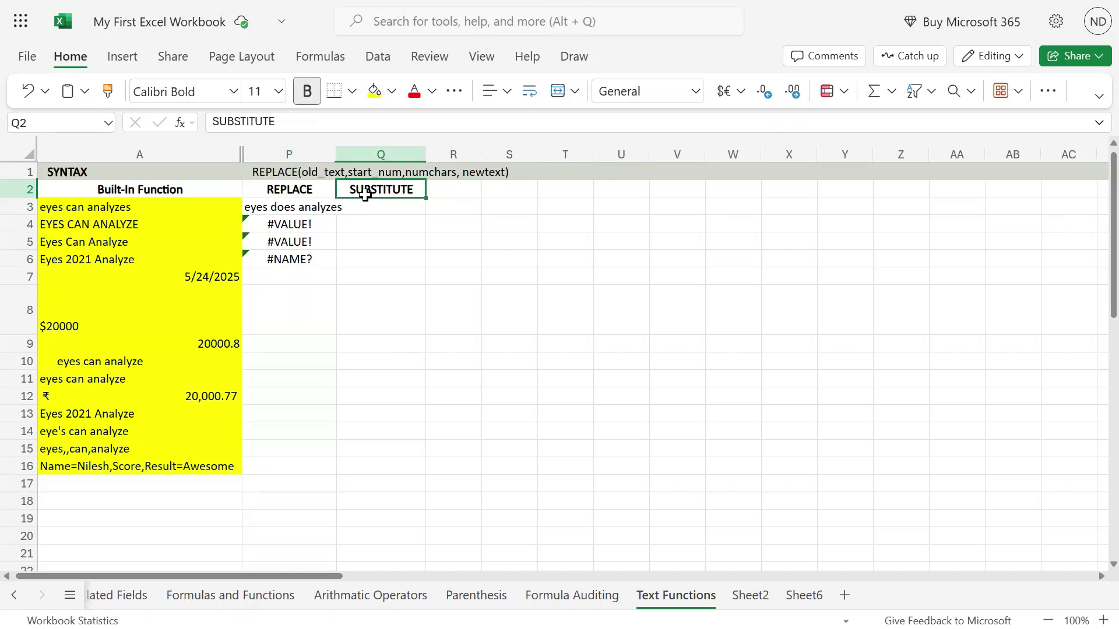
mouse_move(559, 1)
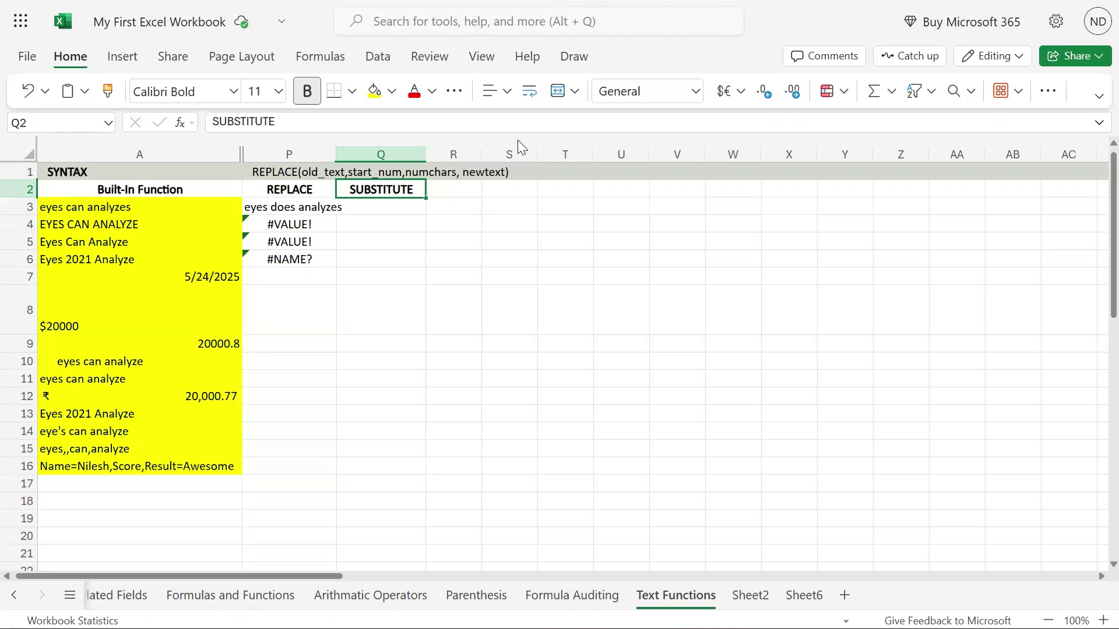
Step: Enter the function name SUBSTITUTE in the syntax row at cell Q1
key("Up")
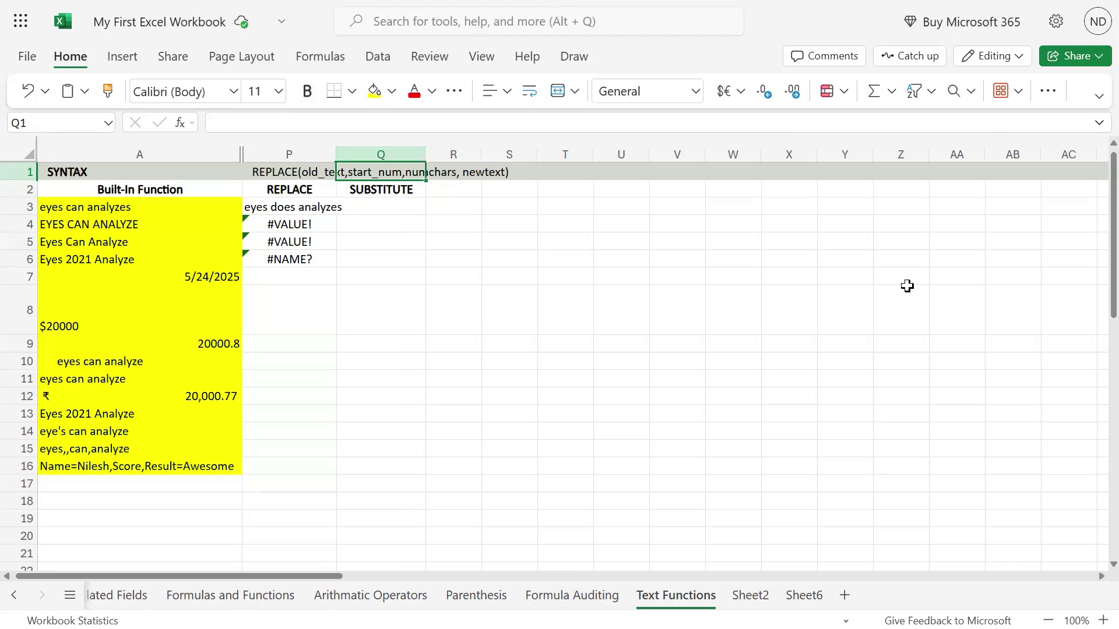
type("sub")
key("BackSpace")
key("BackSpace")
key("BackSpace")
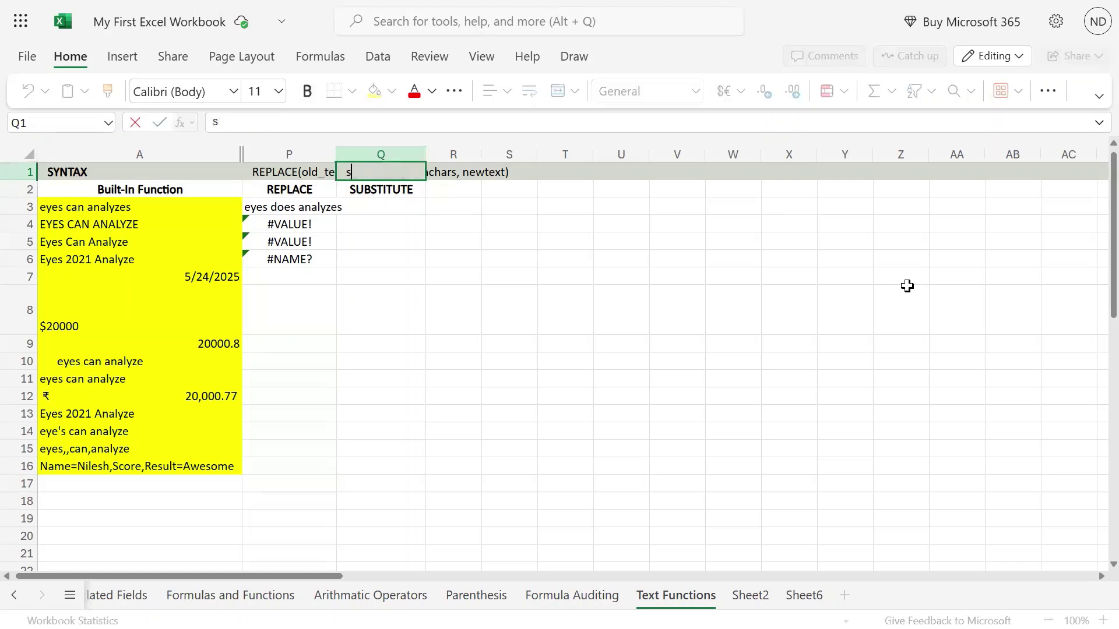
key("BackSpace")
type("sub")
key("Tab")
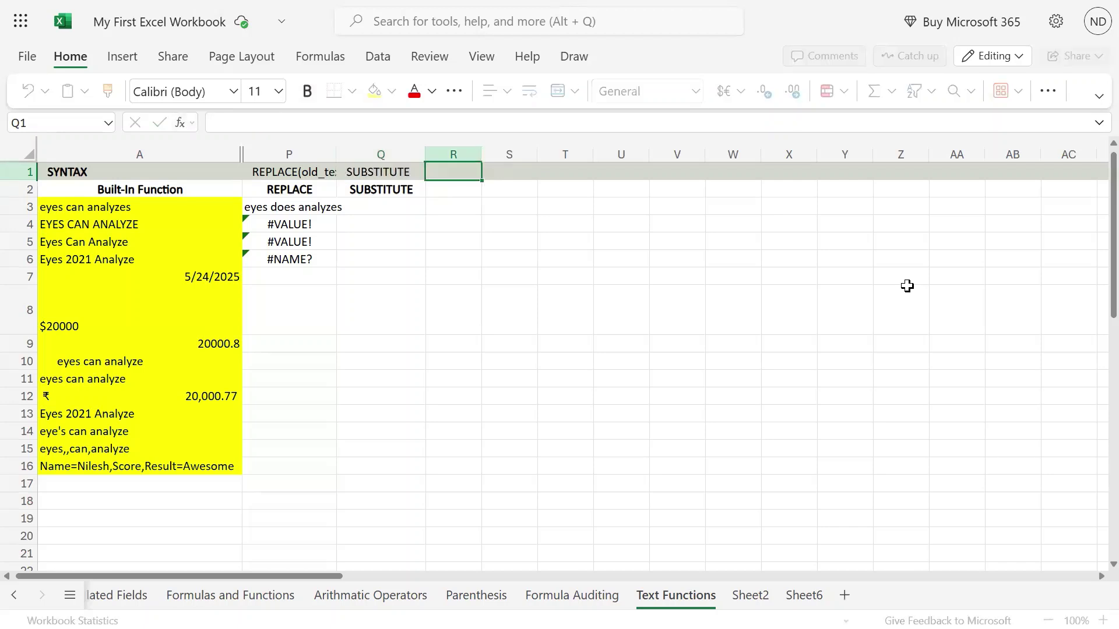
key("Left")
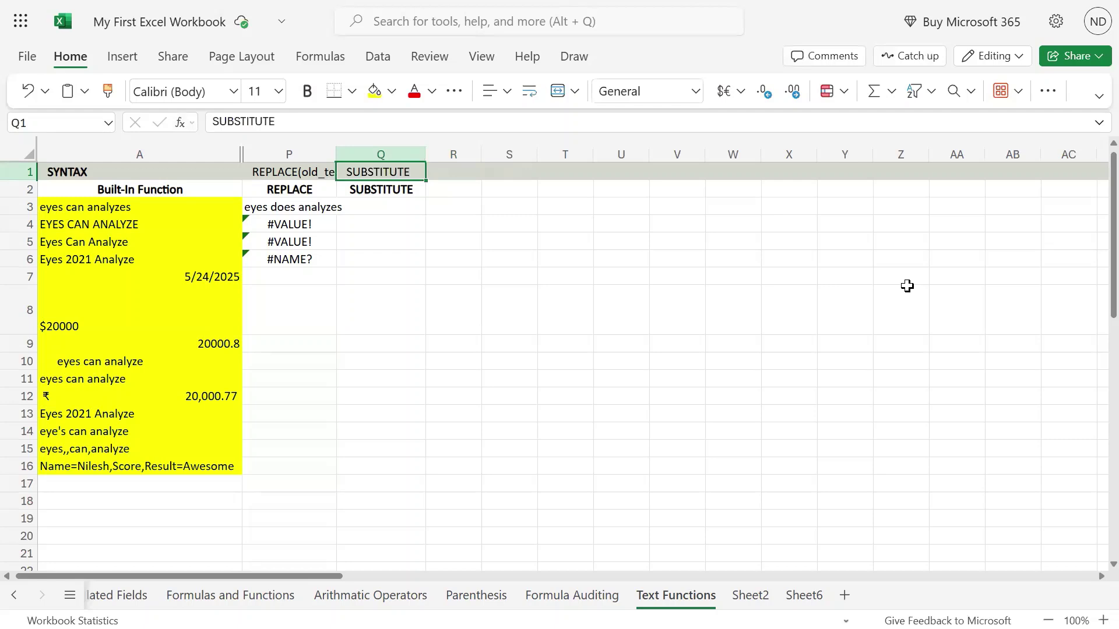
key("F2")
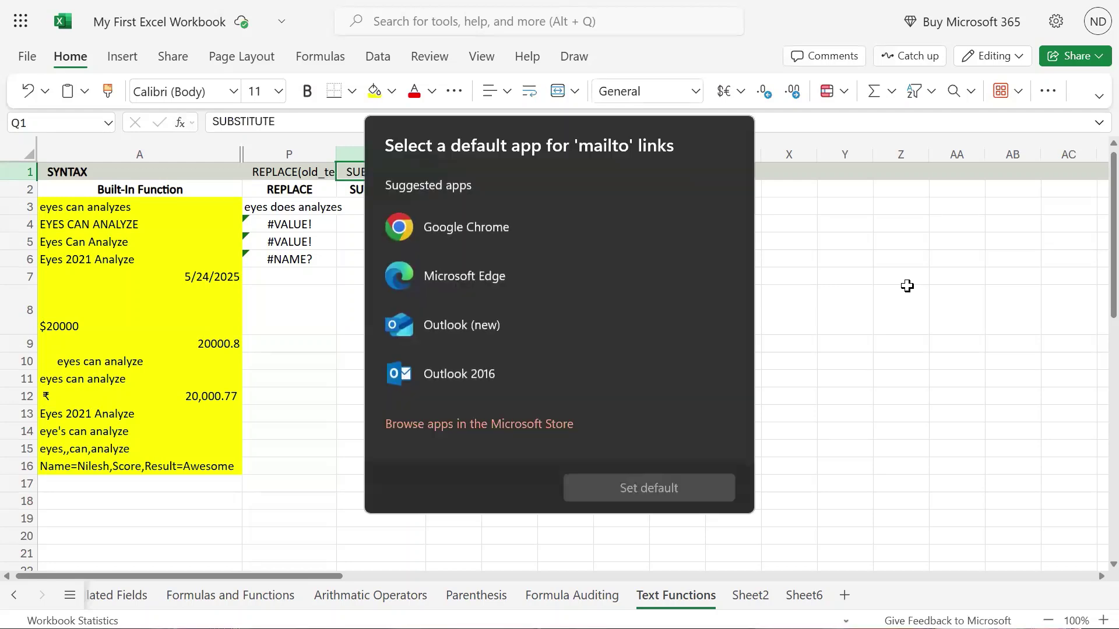
left_click(792, 287)
left_click(792, 287)
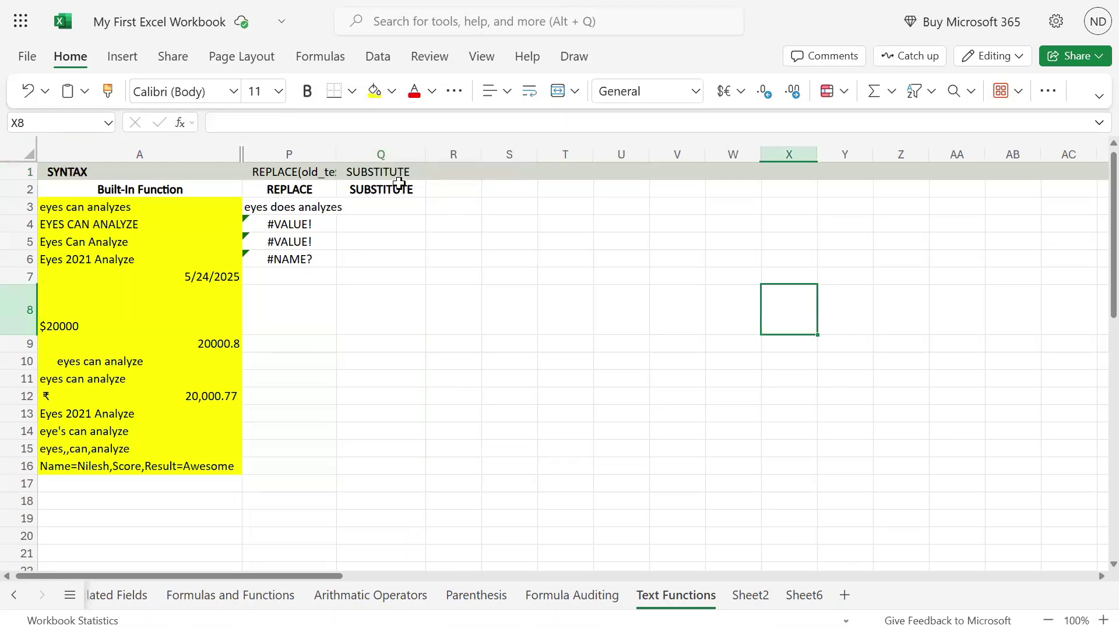
Step: Extend the text in Q1 to read SUBSTITUTE(text, old_text, new_text, [instance_nnum])
left_click(411, 191)
double_click(416, 169)
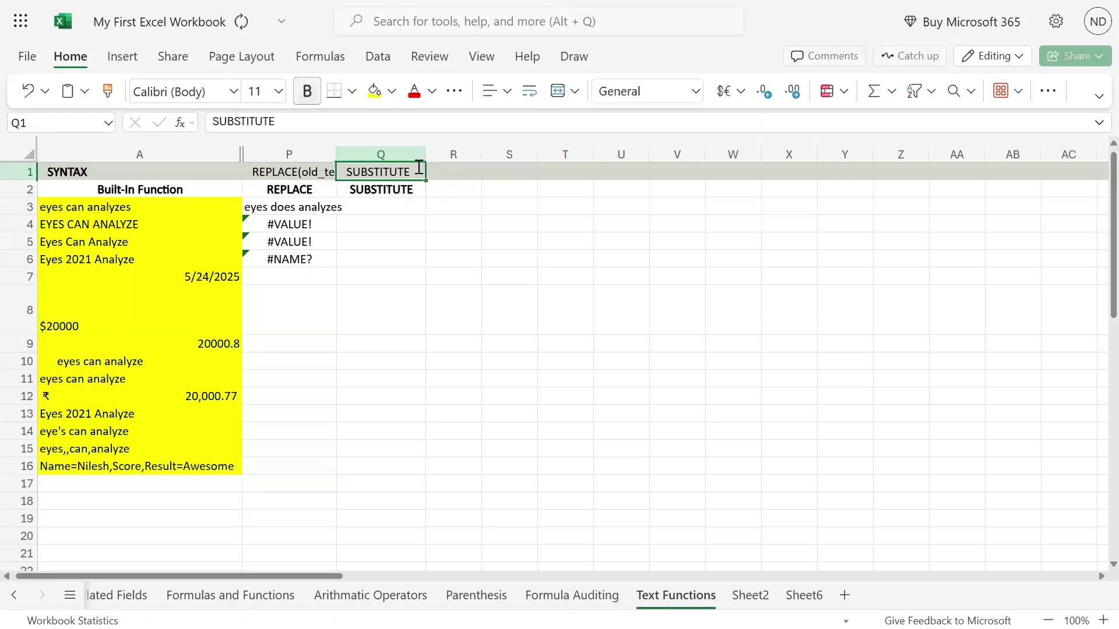
type("(")
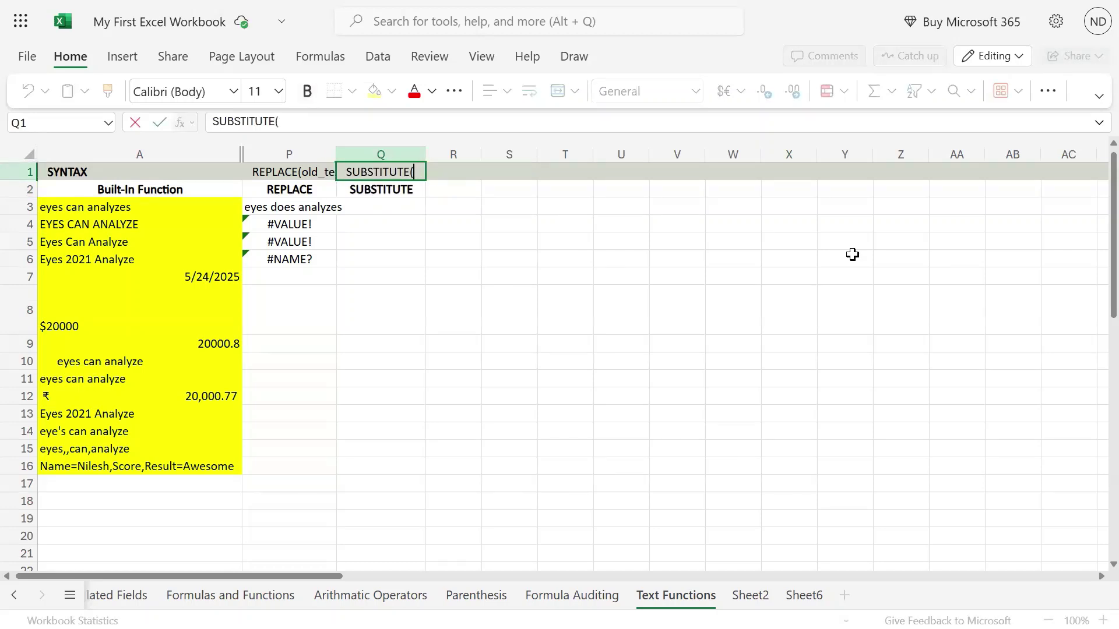
type("text, old_tex")
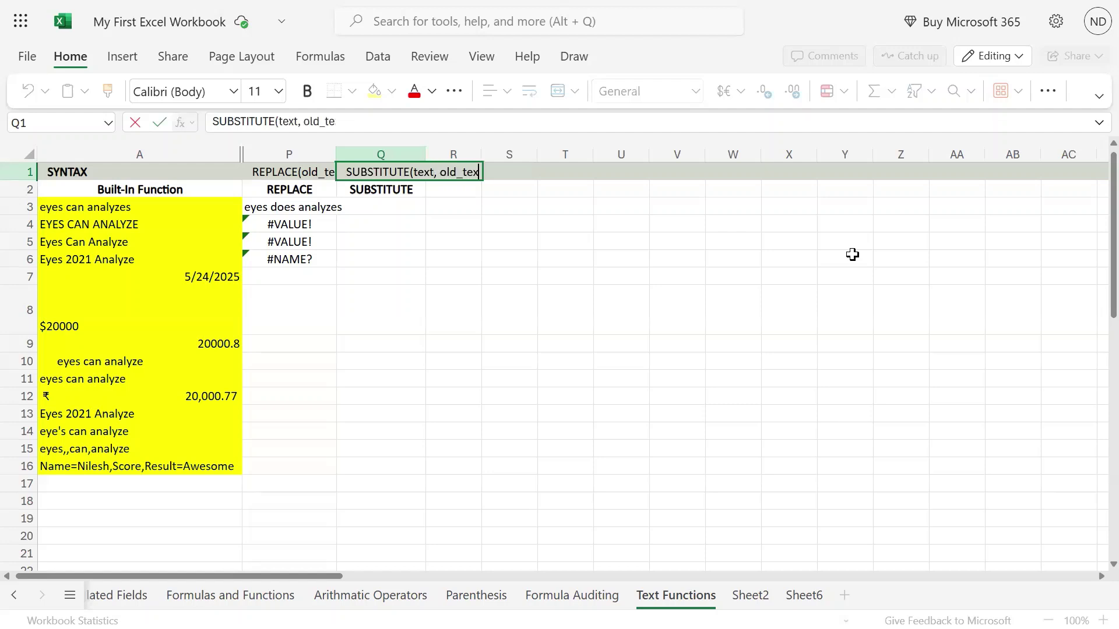
type("t,")
type(" new_text")
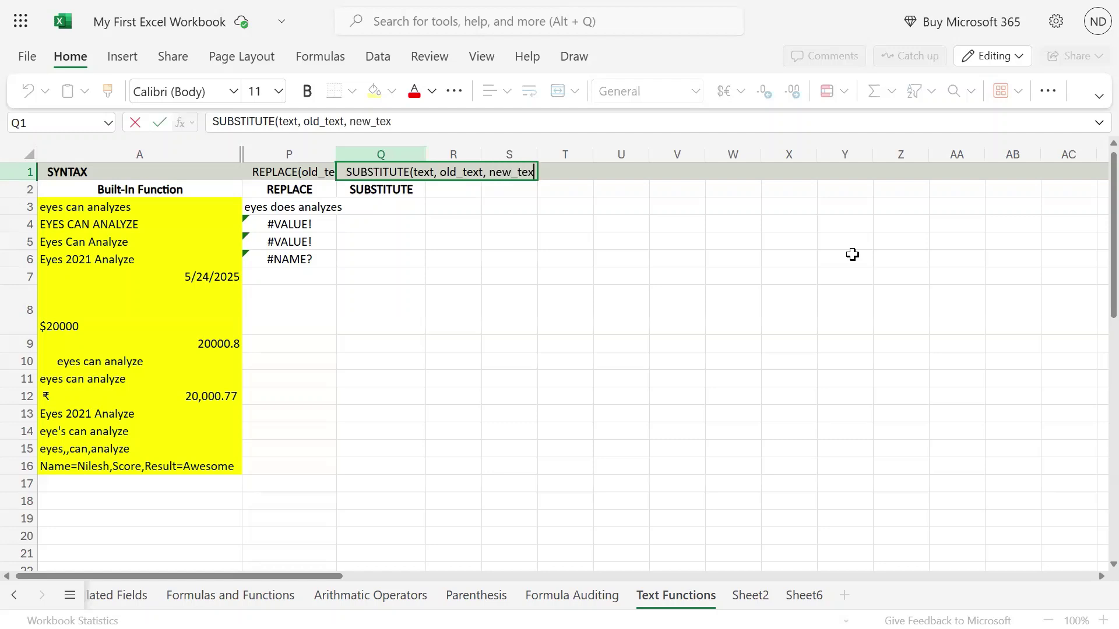
type(",")
type("[instatn")
key("BackSpace")
key("BackSpace")
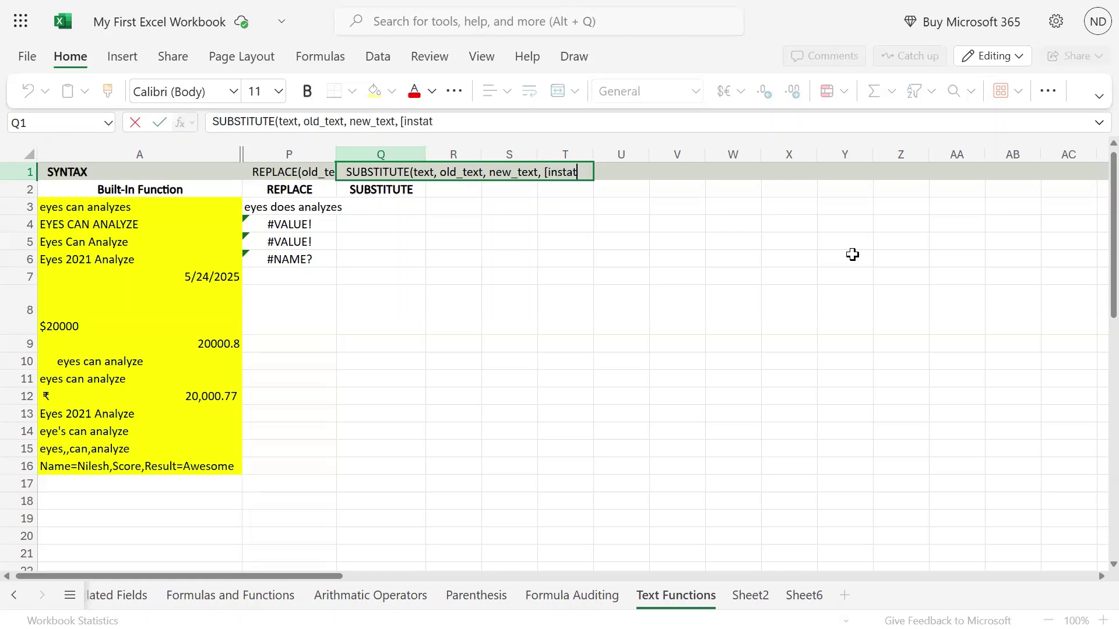
type("nce_nnum")
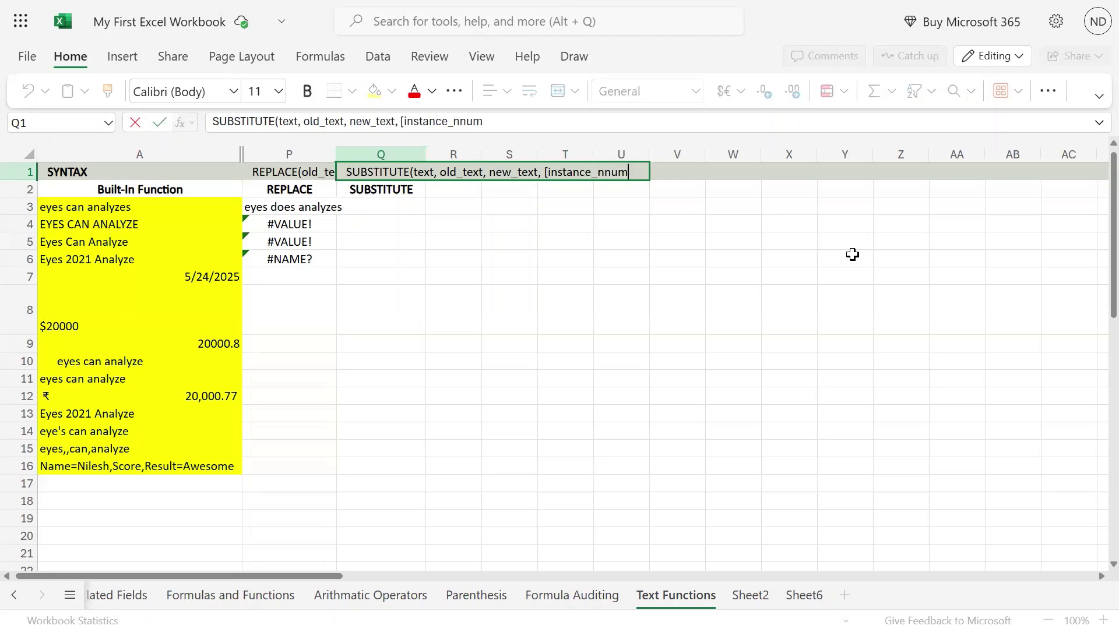
type("])")
left_click(560, 3)
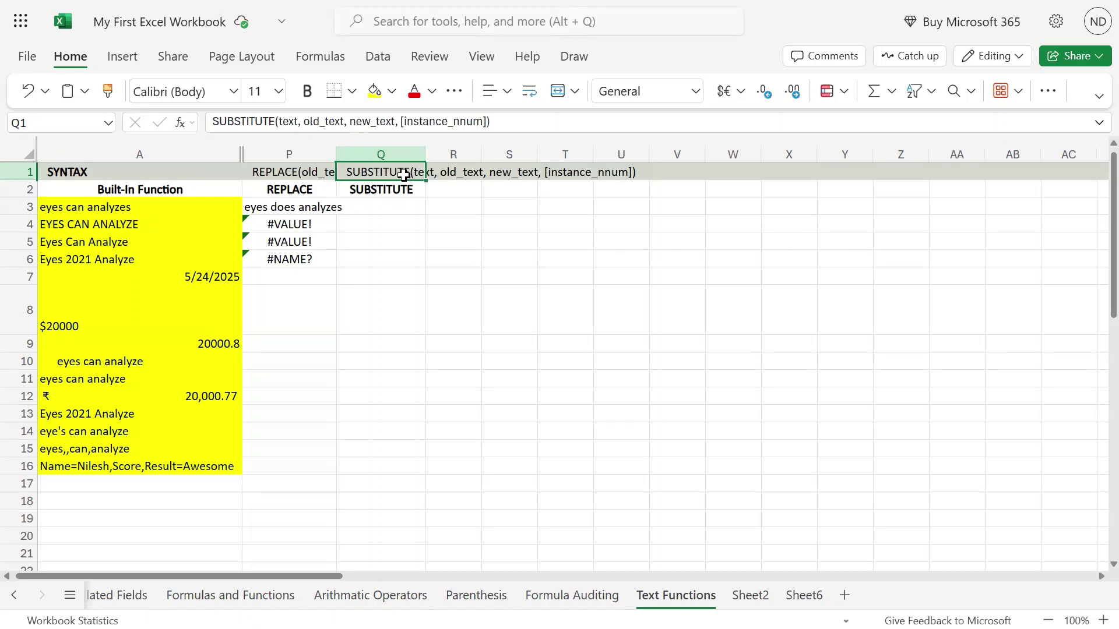
Step: Go through the arguments of the syntax text in Q1 and correct the last one to [instance_num]
double_click(448, 175)
left_click_drag(441, 173, 482, 169)
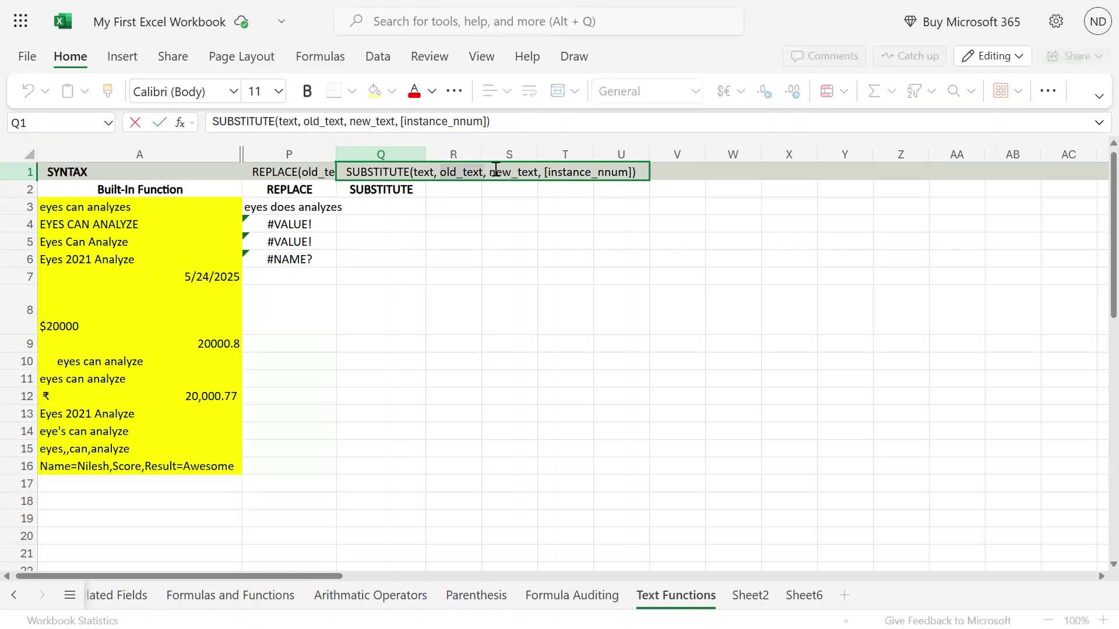
left_click_drag(491, 169, 537, 169)
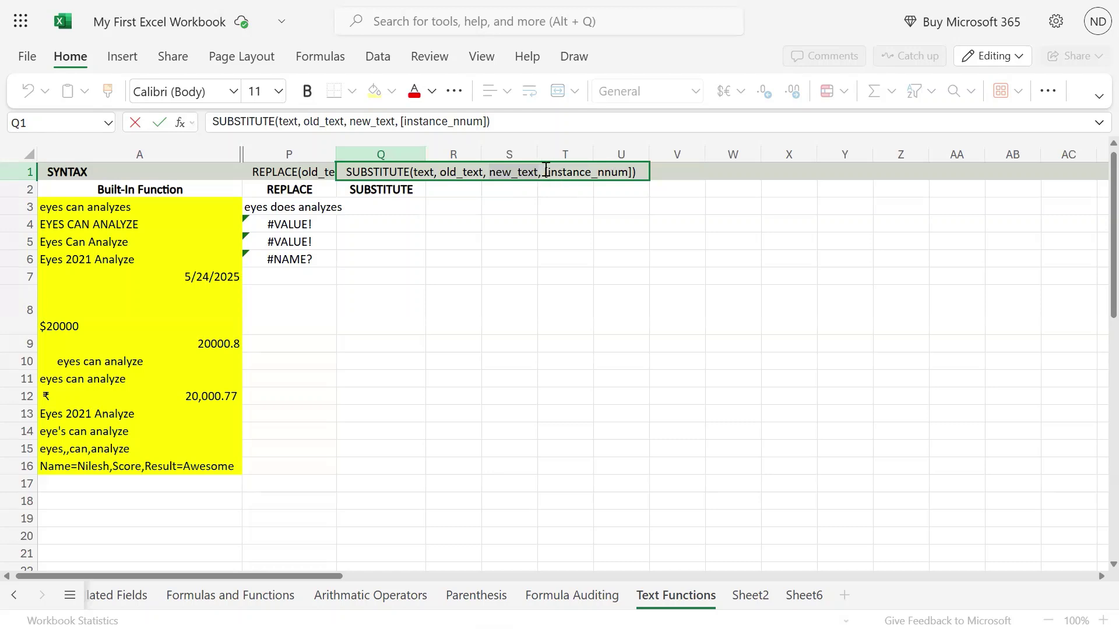
left_click_drag(546, 169, 630, 169)
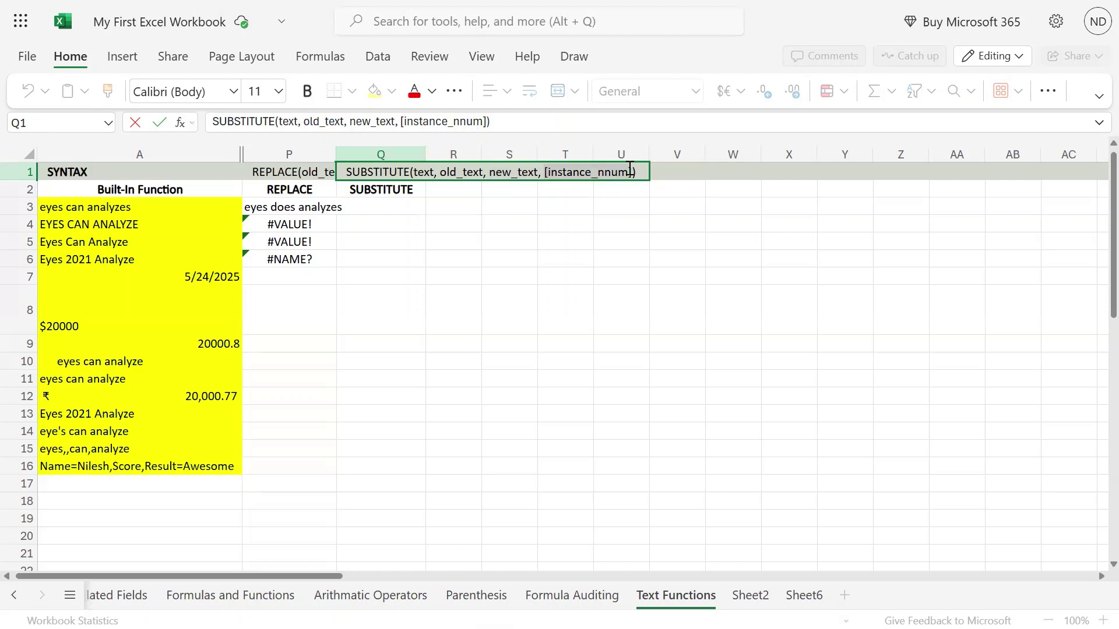
left_click(610, 170)
key("BackSpace")
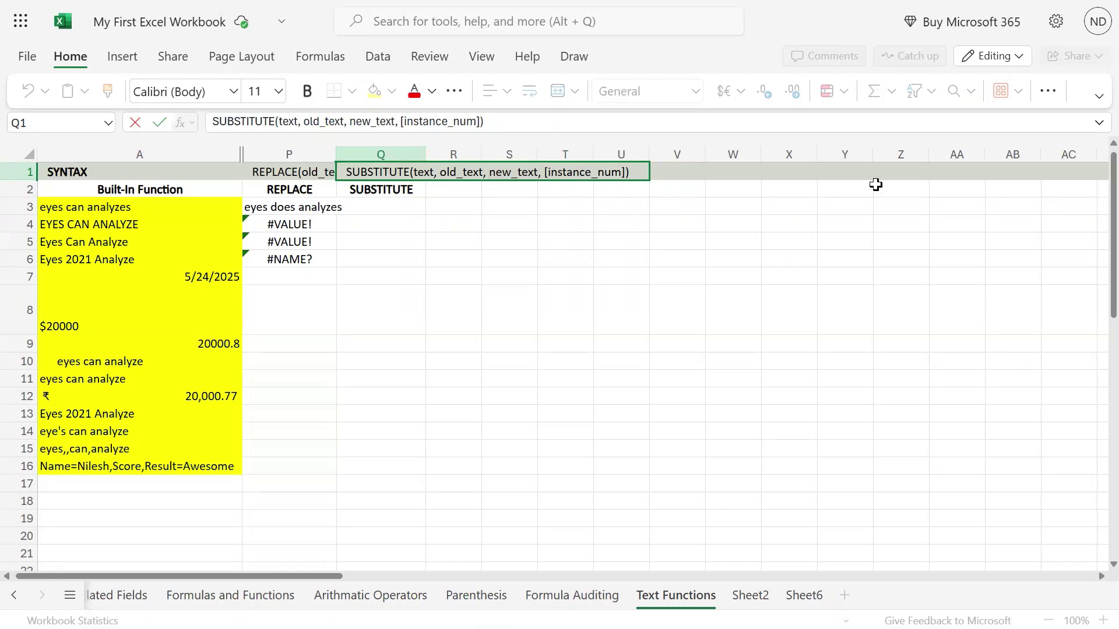
key("Return")
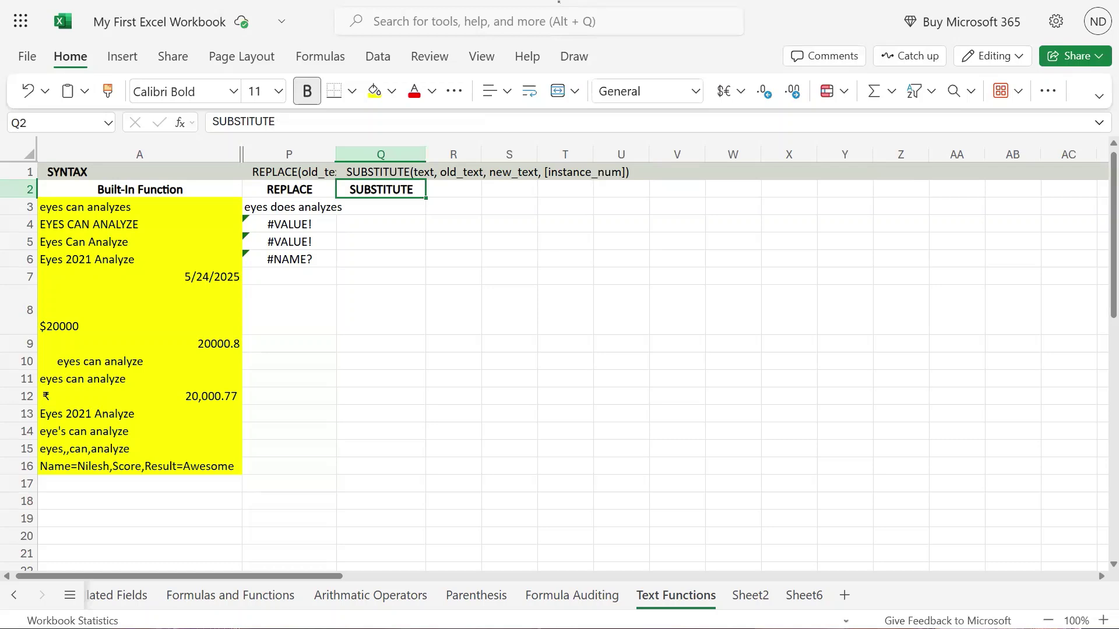
Step: Enter the formula =SUBSTITUTE(A3,"e","x") in cell Q3 to replace every e with x in A3's text
left_click(398, 211)
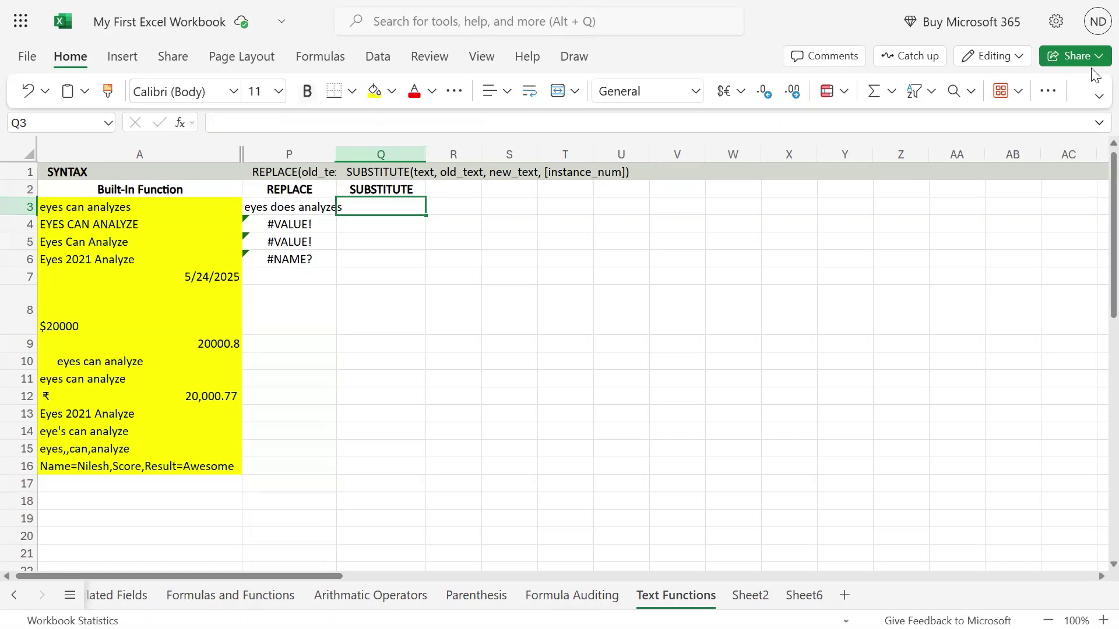
type("=subs")
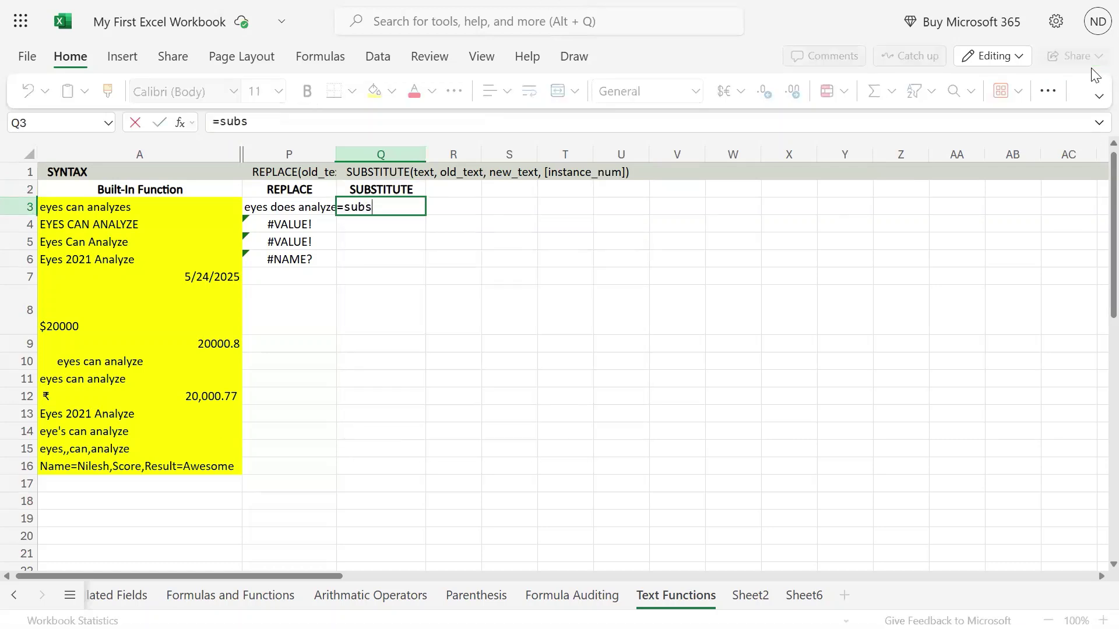
type("ti")
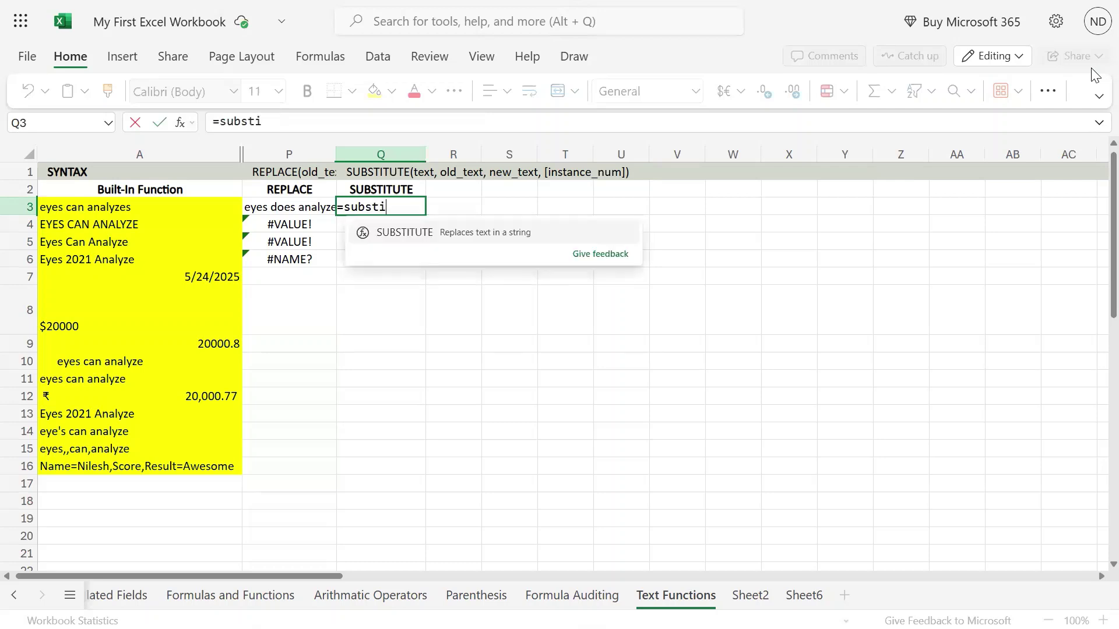
key("Tab")
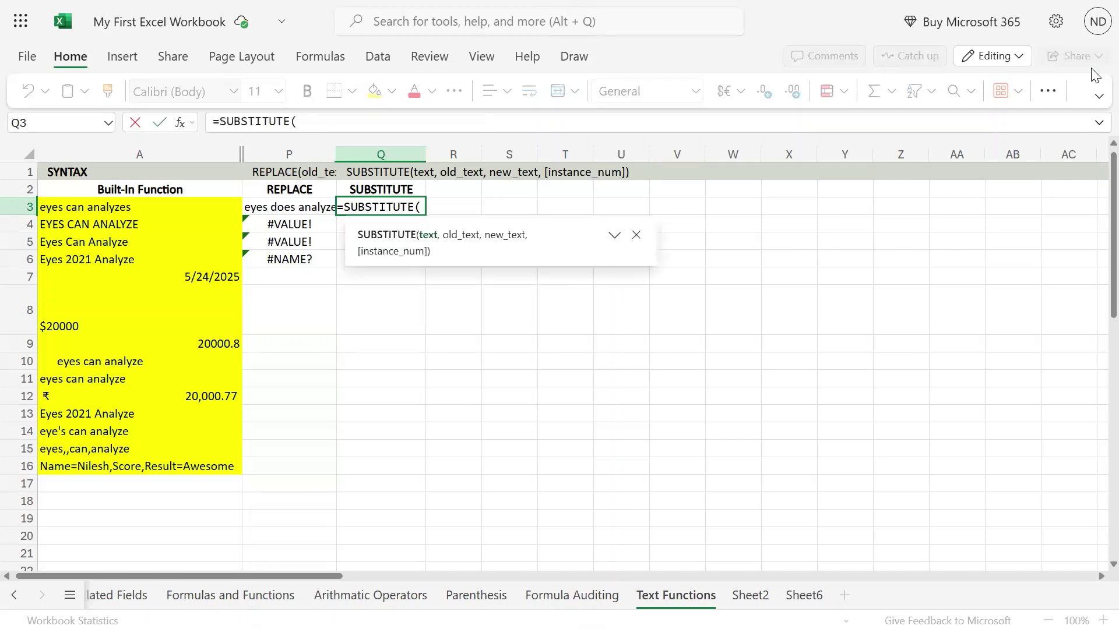
key("Left")
key("Left")
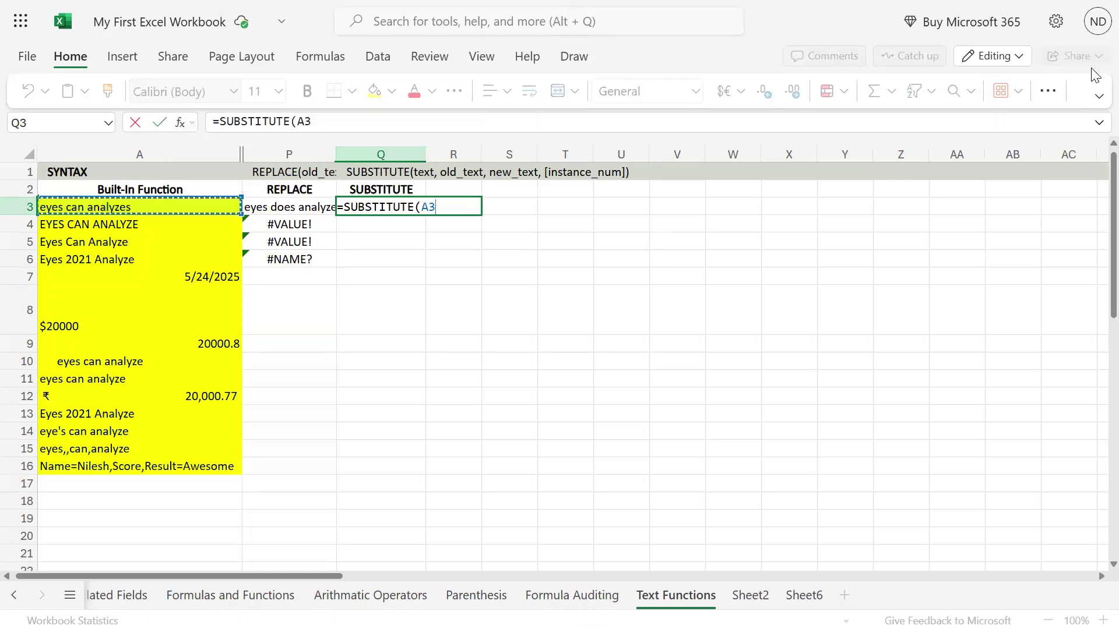
type(",")
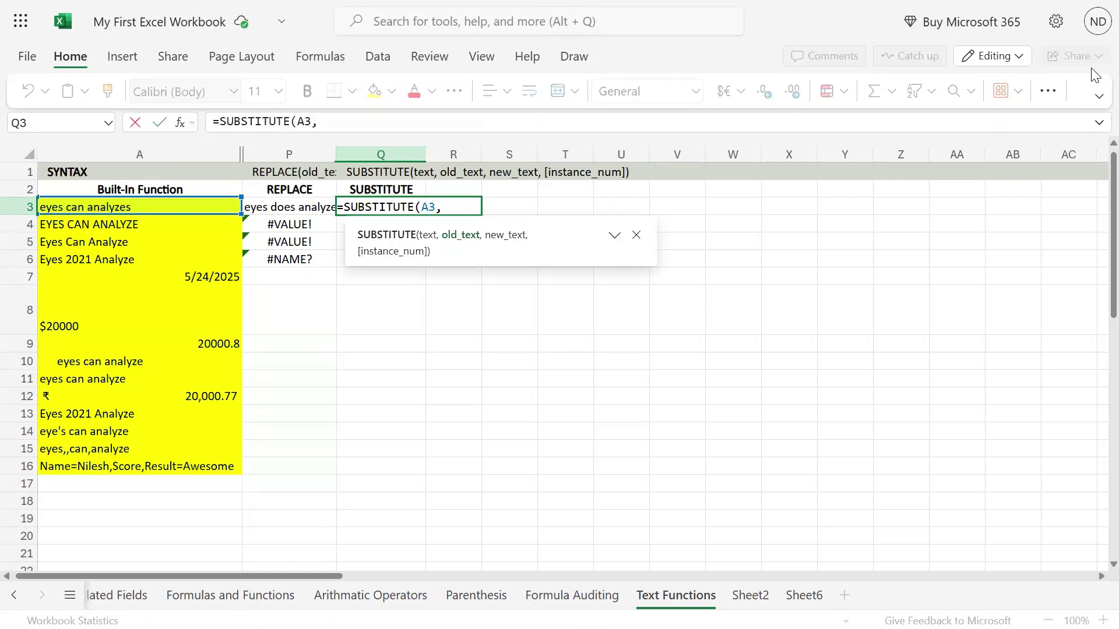
type("\"e\",")
type("\"x\"")
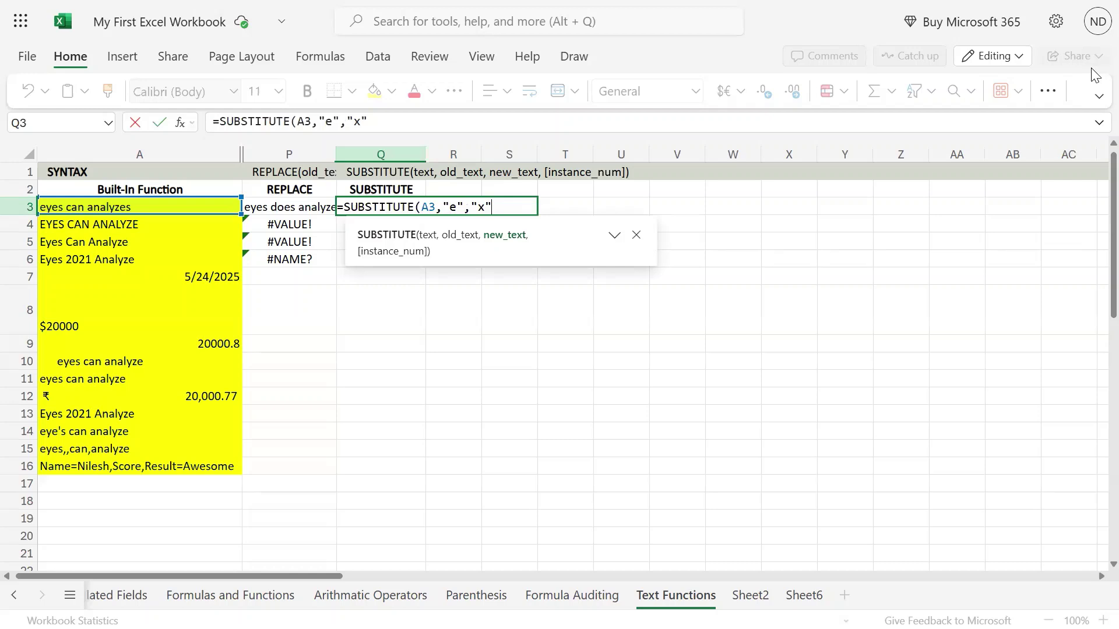
type(")")
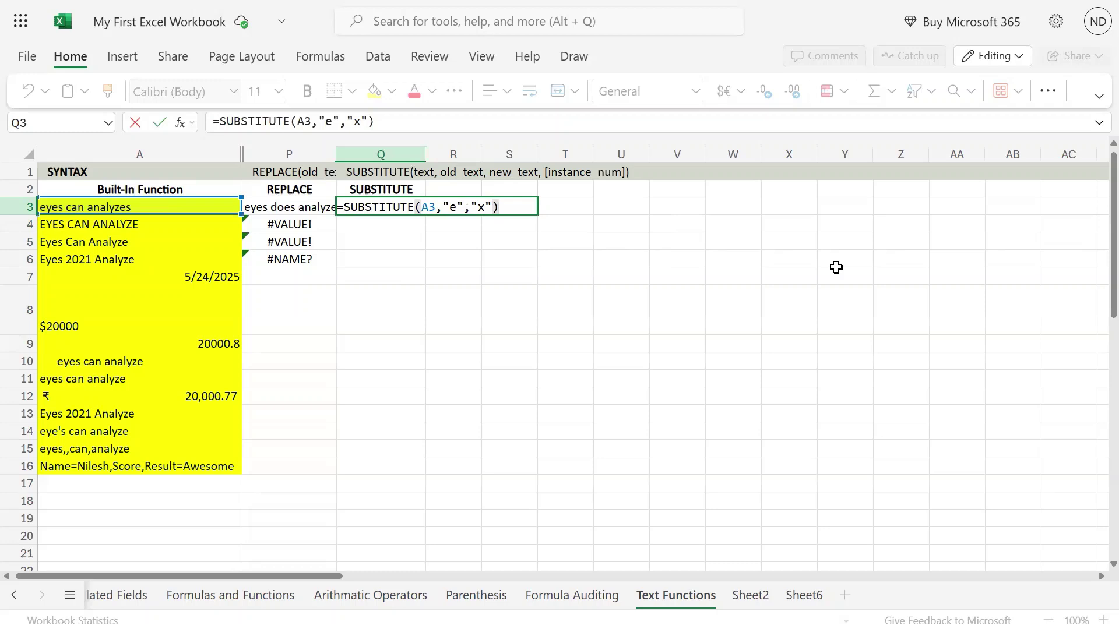
key("Return")
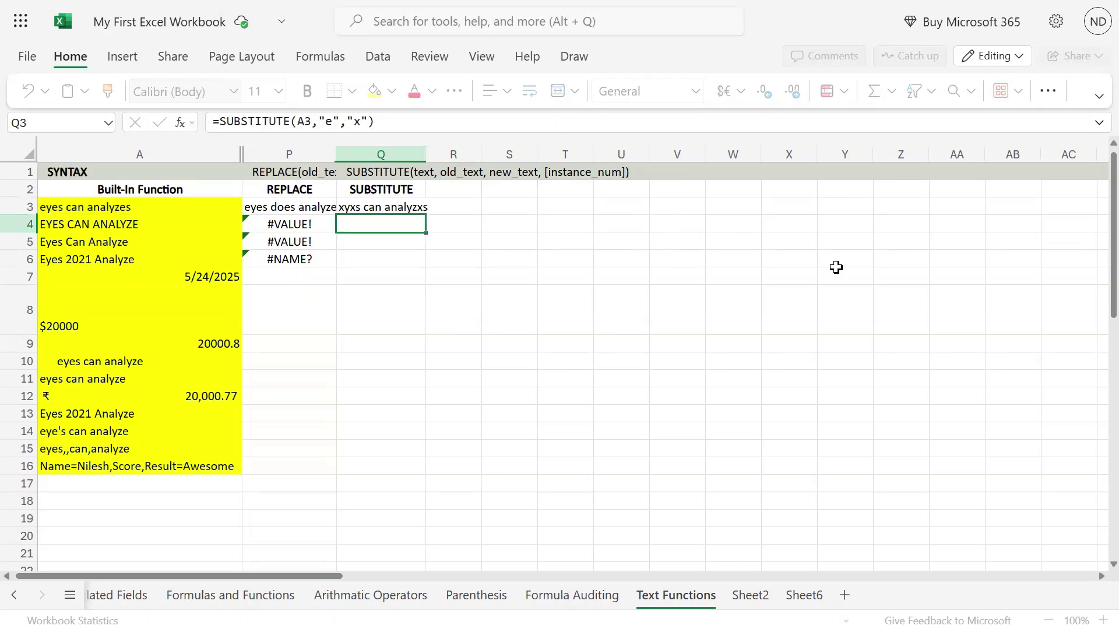
key("Up")
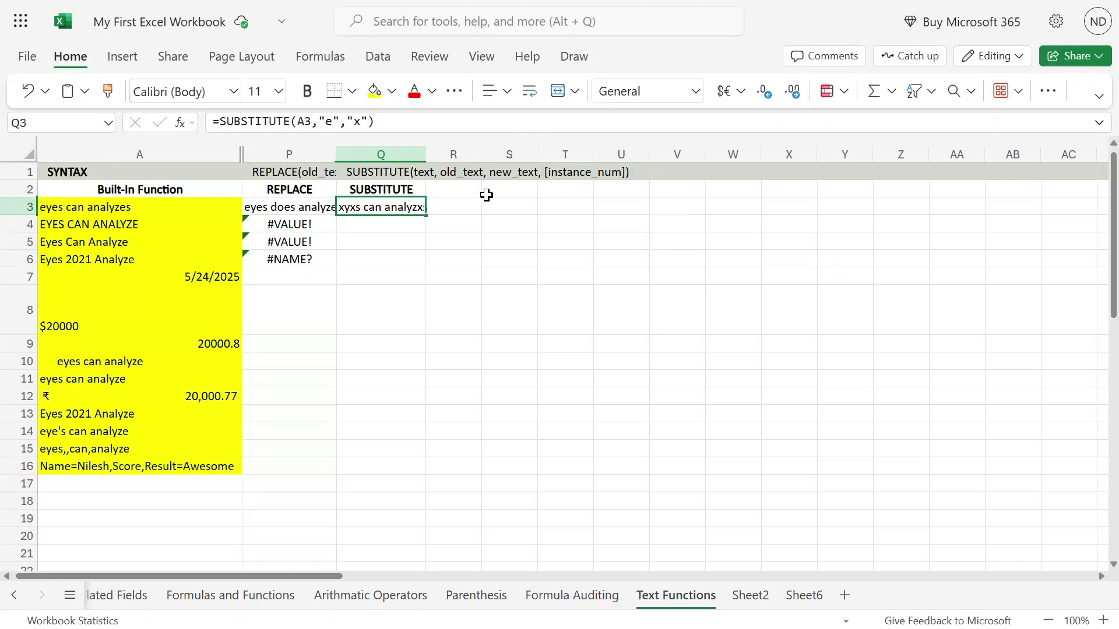
Step: Widen column Q to fit its text and copy the SUBSTITUTE formula from Q3 into Q4
left_click_drag(426, 155, 453, 216)
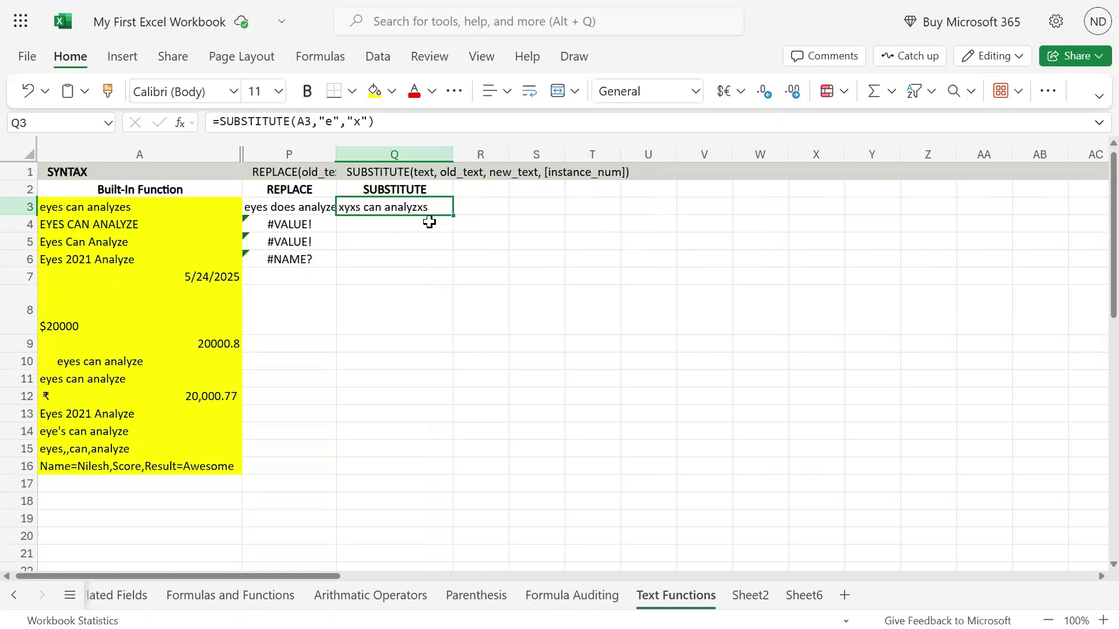
key("ctrl+c")
left_click(429, 224)
key("ctrl+v")
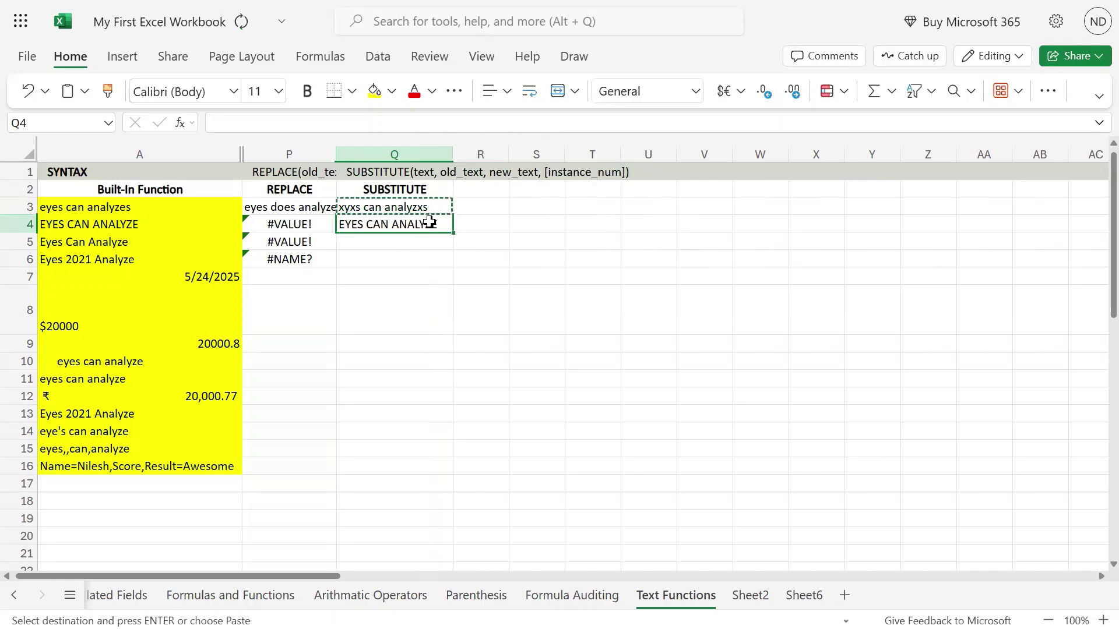
Step: Examine the old_text and new_text arguments of the SUBSTITUTE formula in Q4
key("F2")
key("Left")
key("Left")
key("Left")
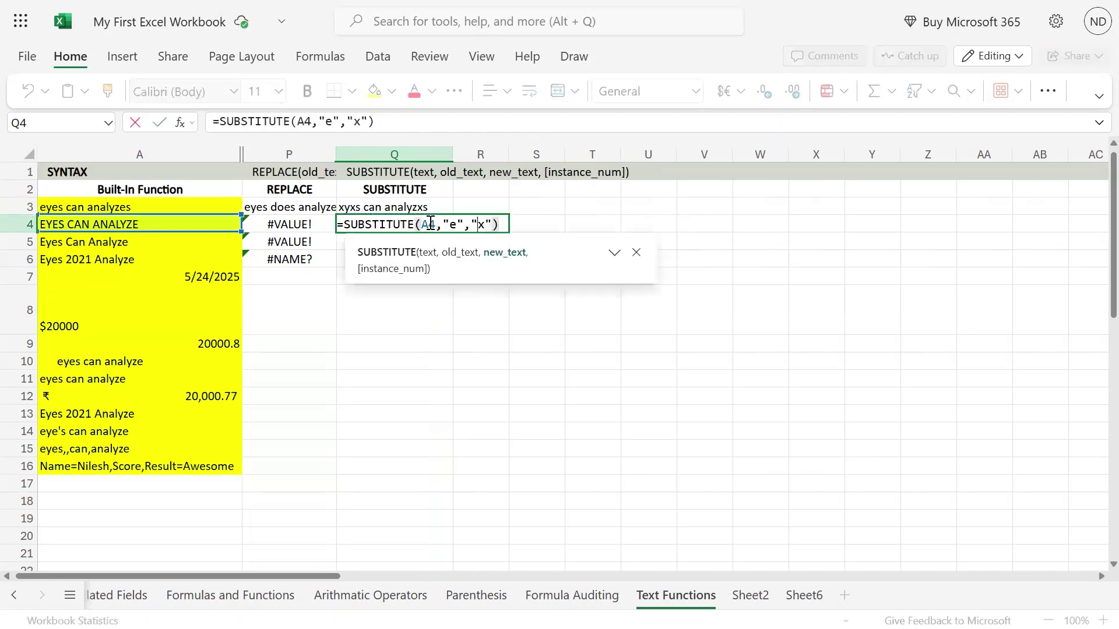
key("Left")
key("Escape")
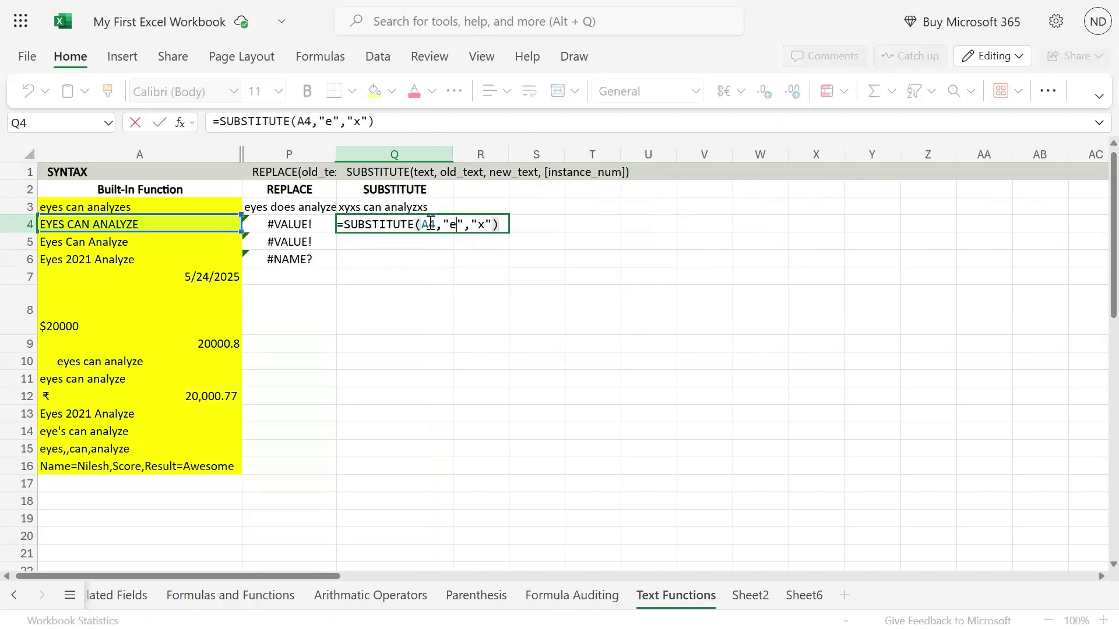
key("Escape")
key("Down")
key("Up")
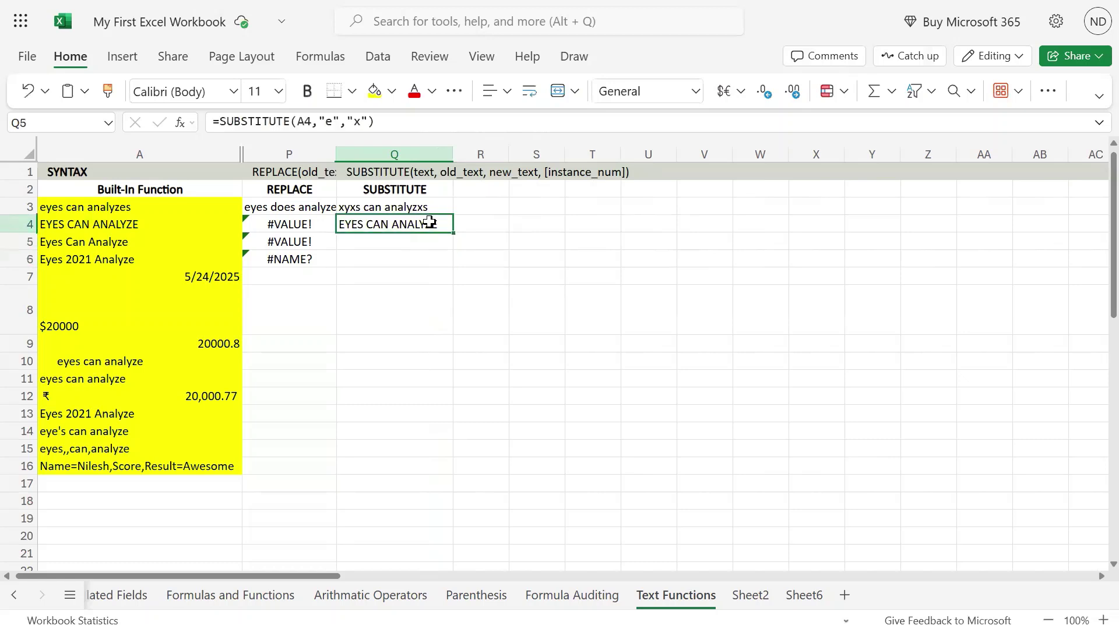
key("Left")
key("Right")
double_click(429, 222)
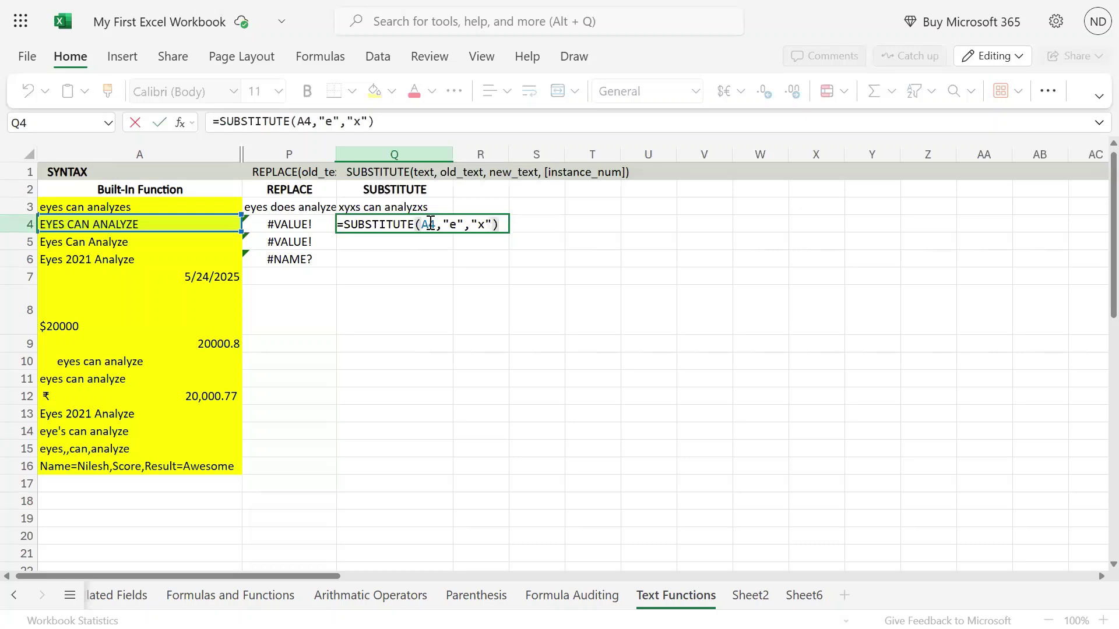
key("Return")
key("Up")
key("F2")
key("Left")
key("Right")
key("Escape")
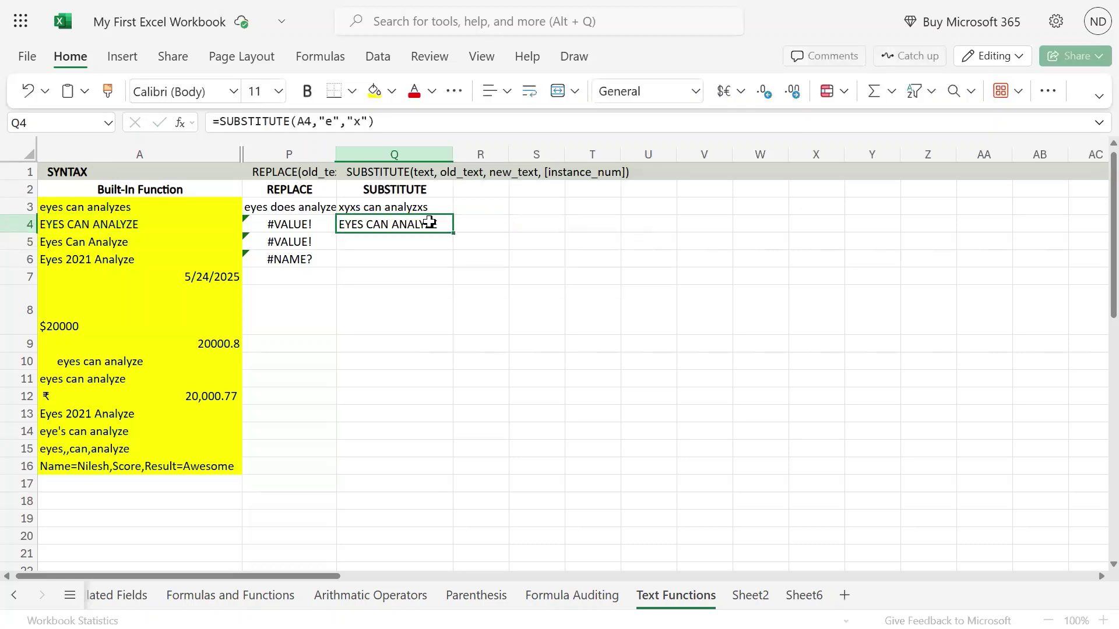
Step: Check the letter case of the source text in A4 against the result in Q4
key("Left")
key("Left")
key("Right")
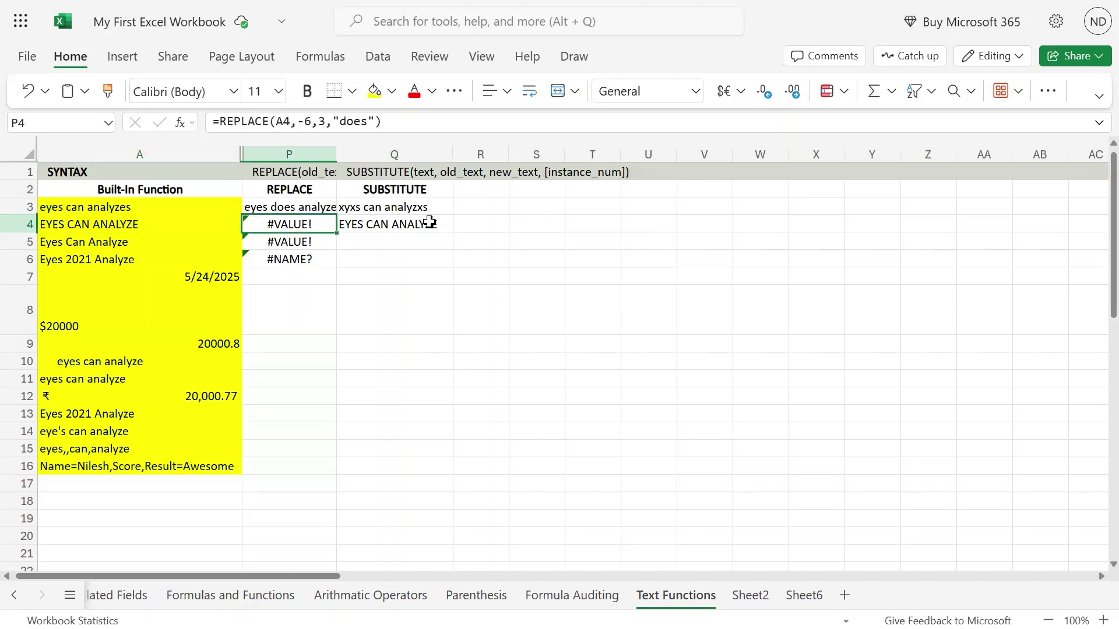
key("Right")
key("Left")
key("Left")
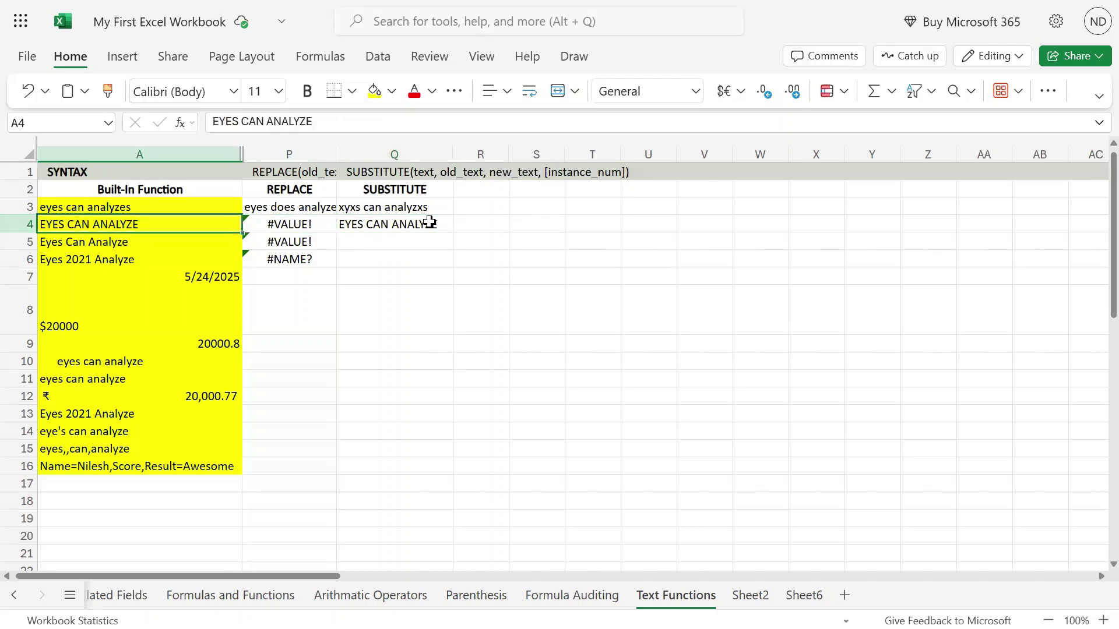
key("F2")
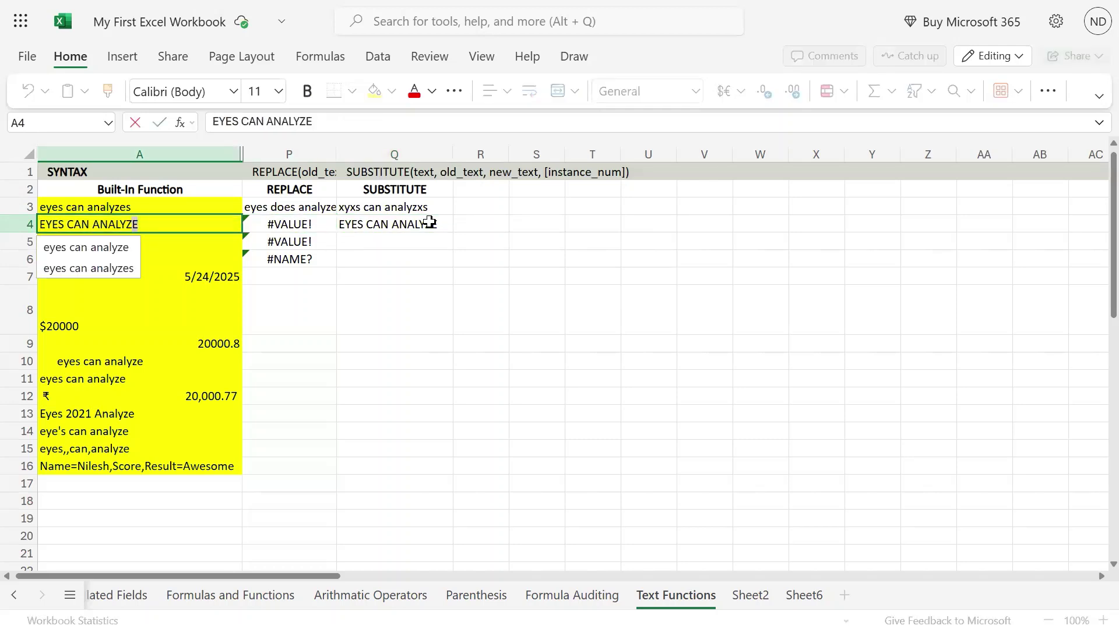
key("Return")
key("Up")
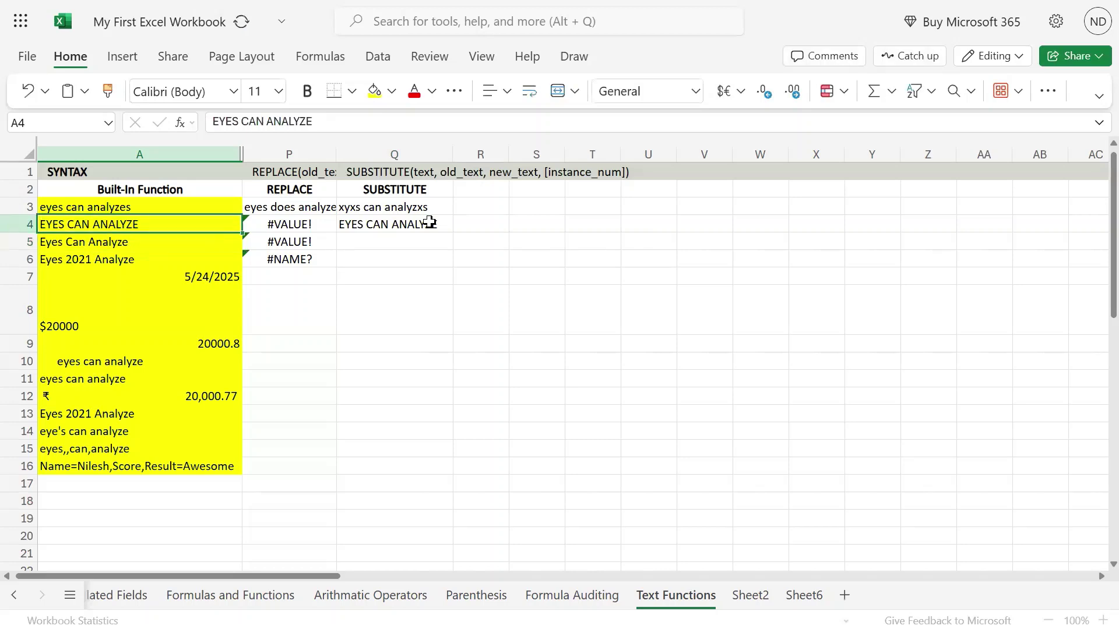
Step: Change the old_text argument of the Q4 formula to uppercase "E", giving =SUBSTITUTE(A4,"E","x")
key("Right")
key("Right")
key("Right")
key("Left")
key("F2")
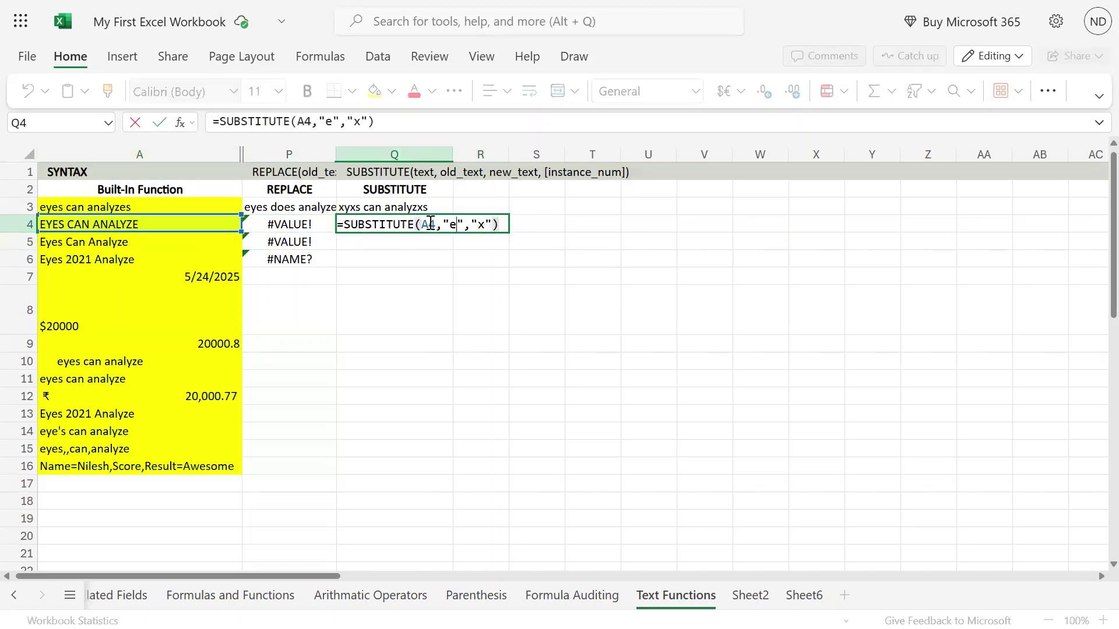
key("Left")
key("Left")
key("Left")
key("Left")
key("Left")
key("Left")
key("Left")
key("Left")
key("Right")
key("Delete")
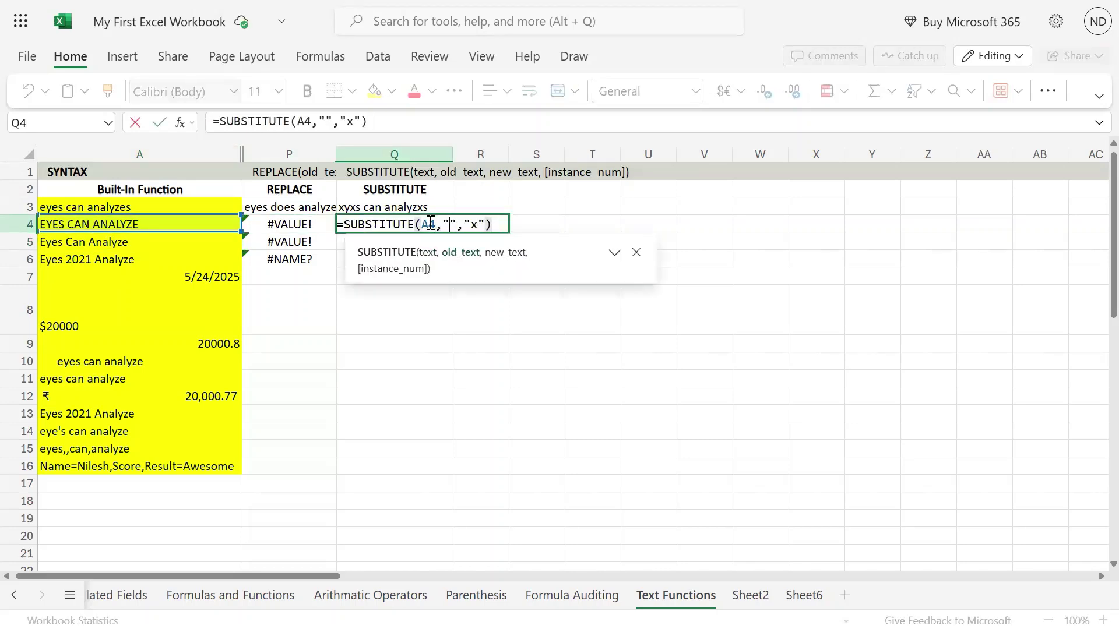
type("E")
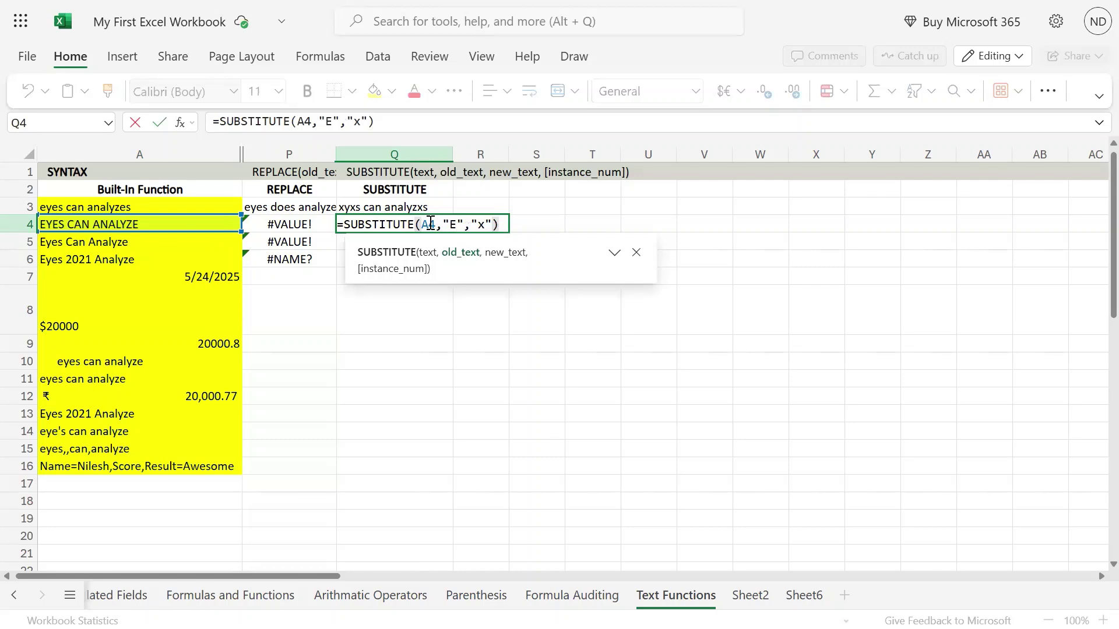
key("Return")
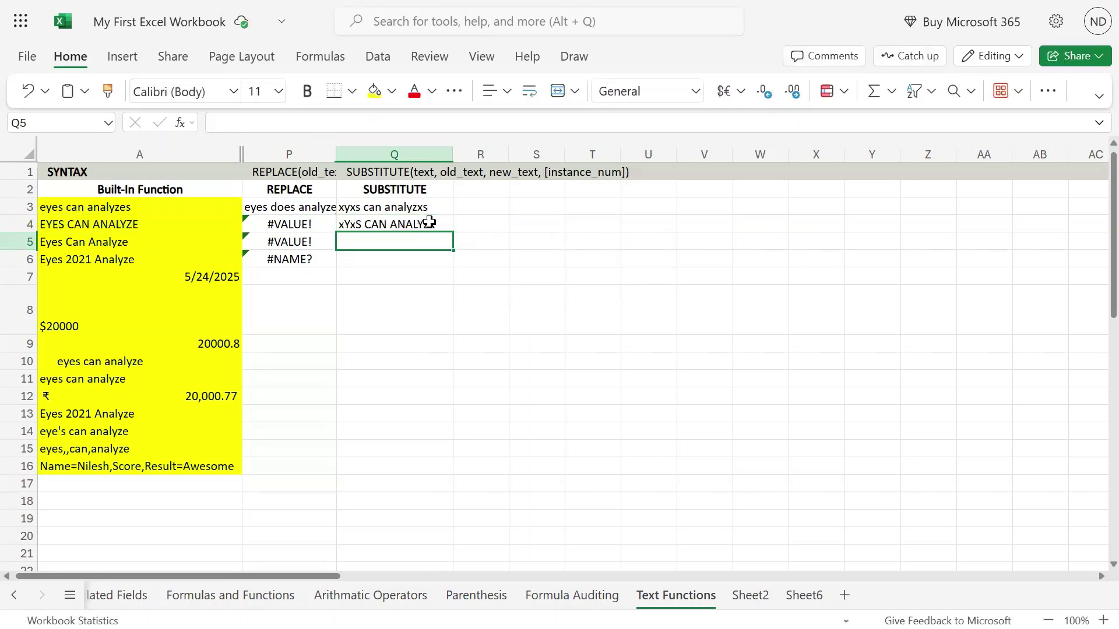
Step: Add the instance number 2 to the Q4 formula so only the second E is replaced
left_click(429, 222)
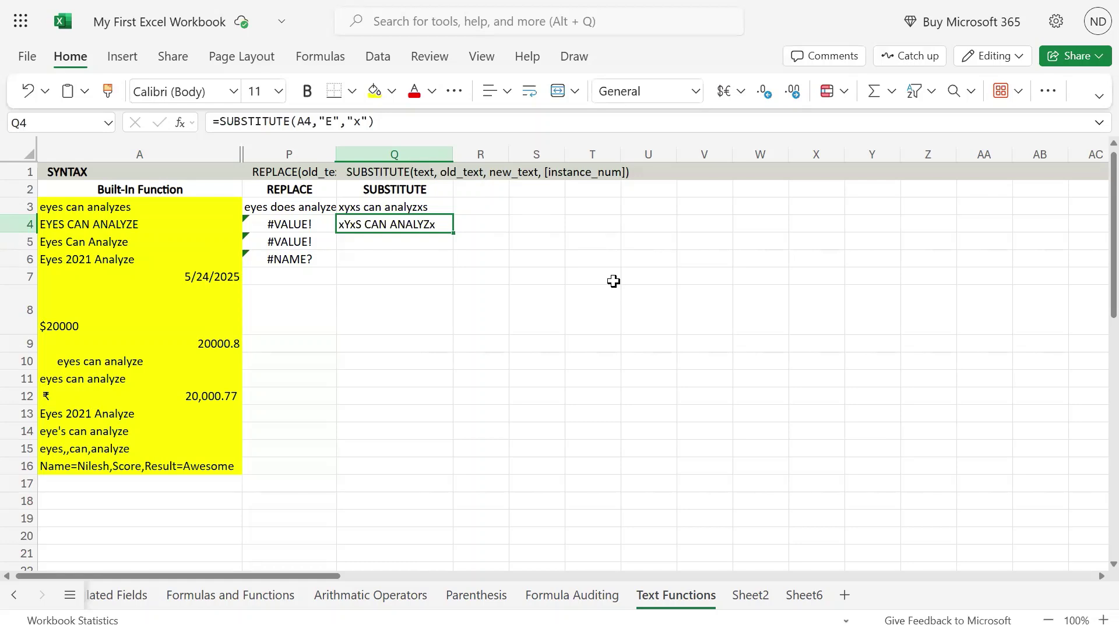
key("F2")
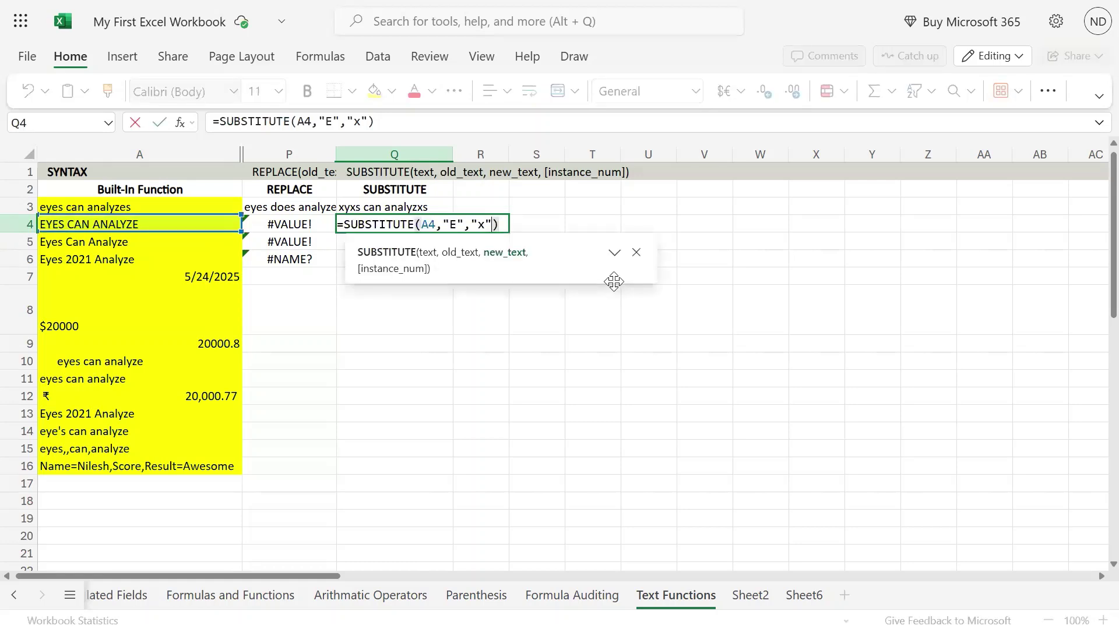
type(",")
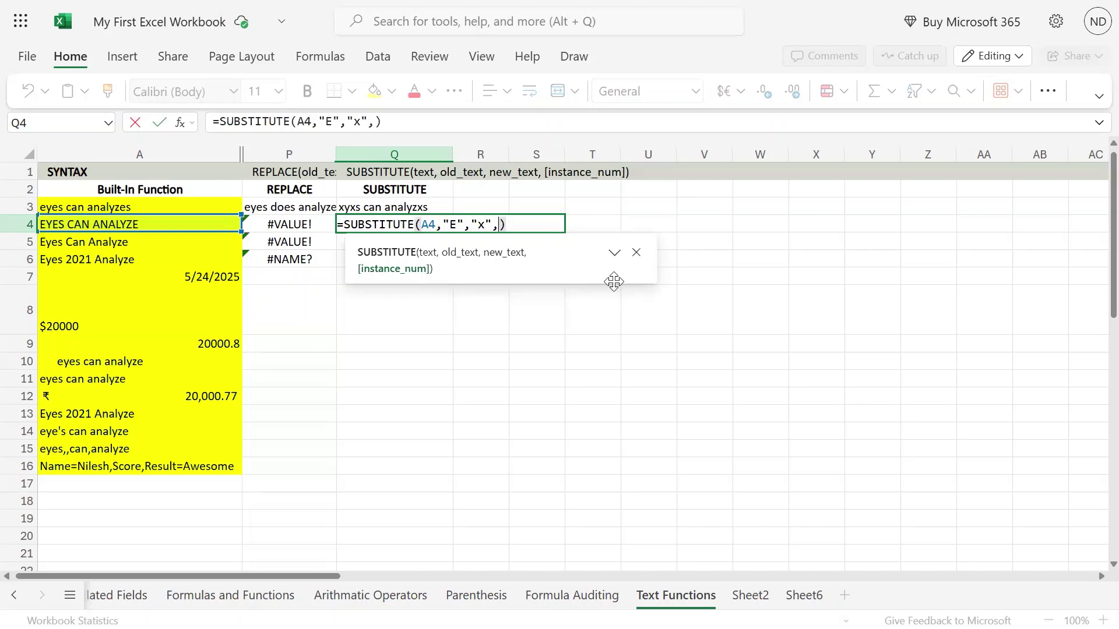
type("2")
key("Return")
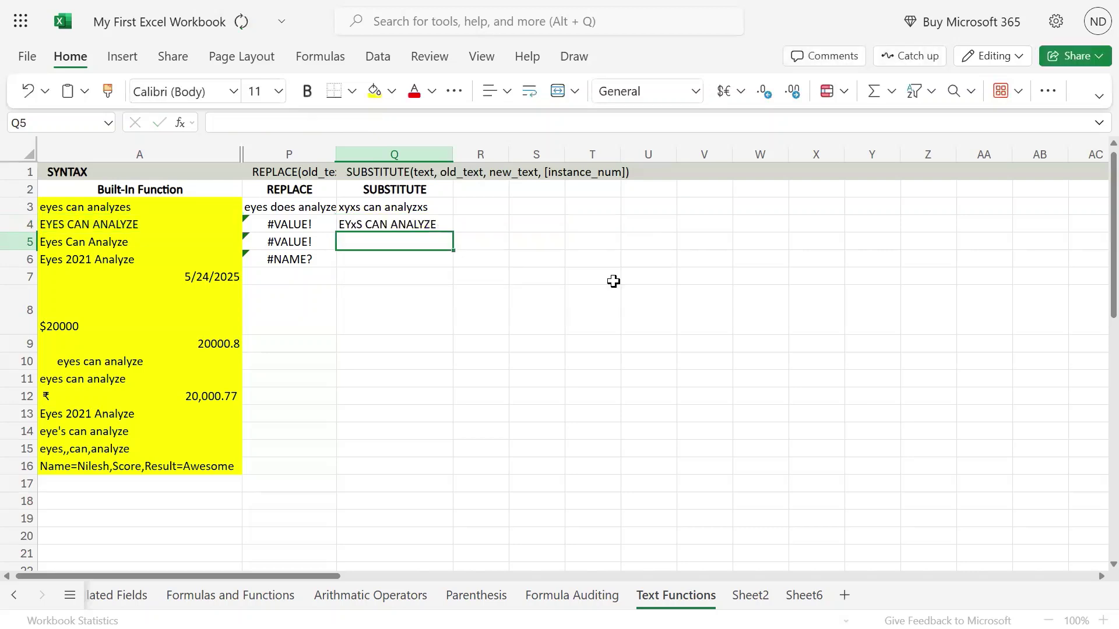
Step: Set the instance number in the Q4 formula to 3 so only the third E is replaced
key("Up")
key("Right")
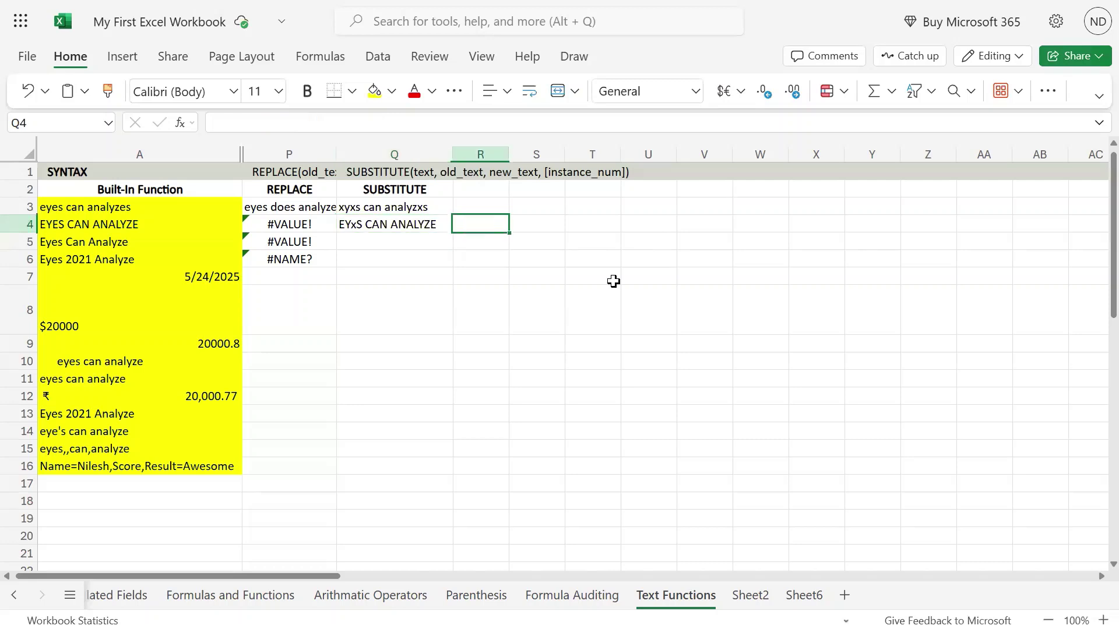
key("Left")
key("Right")
key("Left")
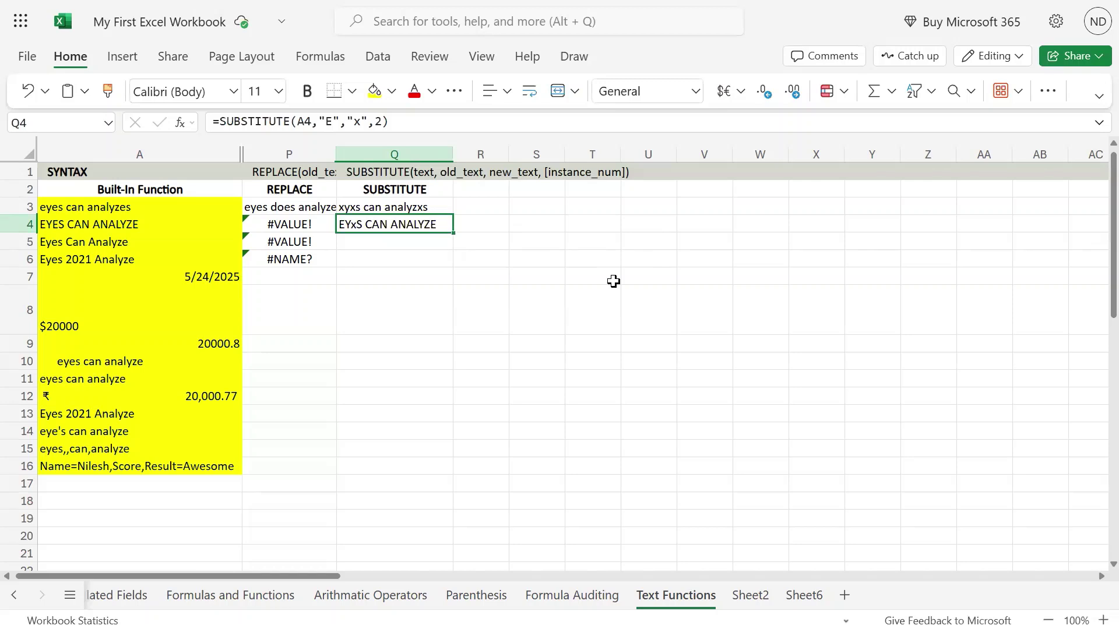
key("F2")
key("Left")
key("Left")
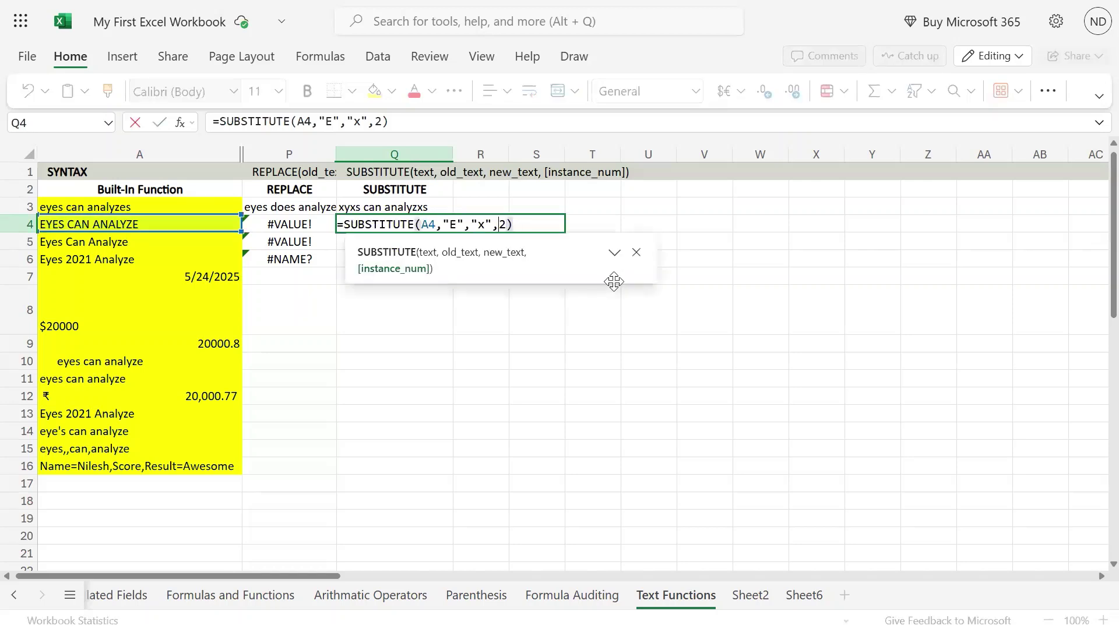
key("shift+Right")
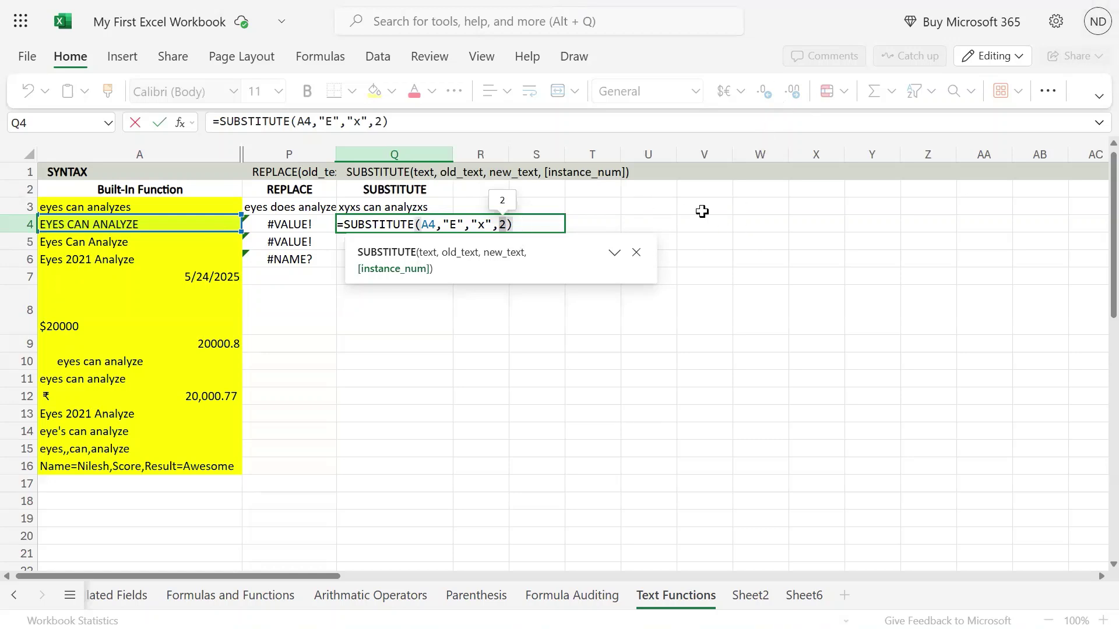
key("BackSpace")
type("3")
key("Return")
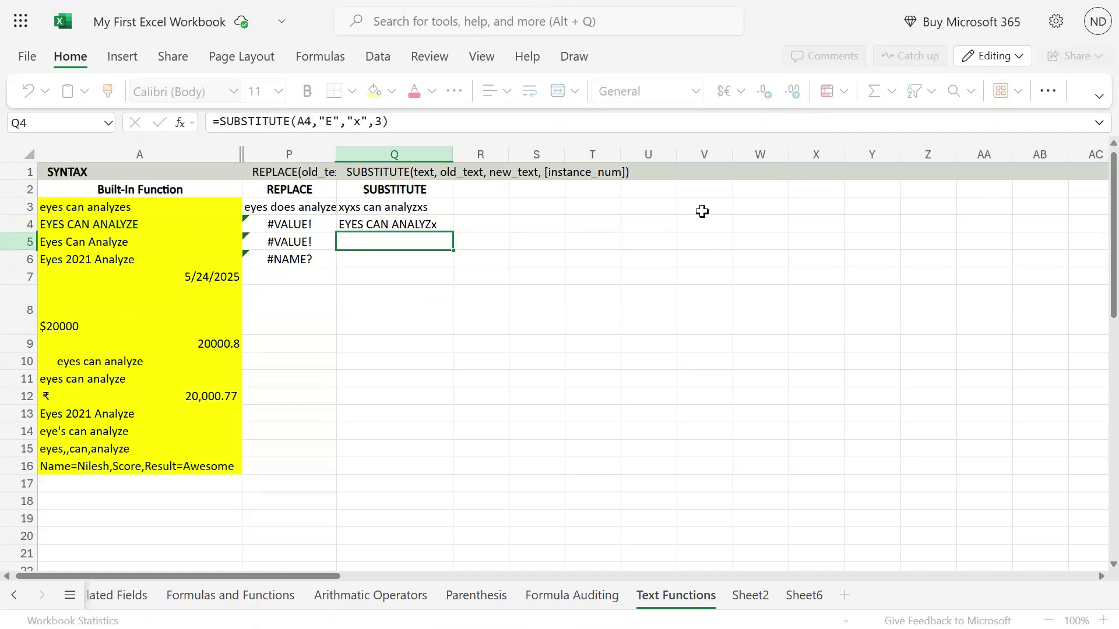
Step: Trace the occurrences of E in the A4 text to compare them with Q4's result
key("Up")
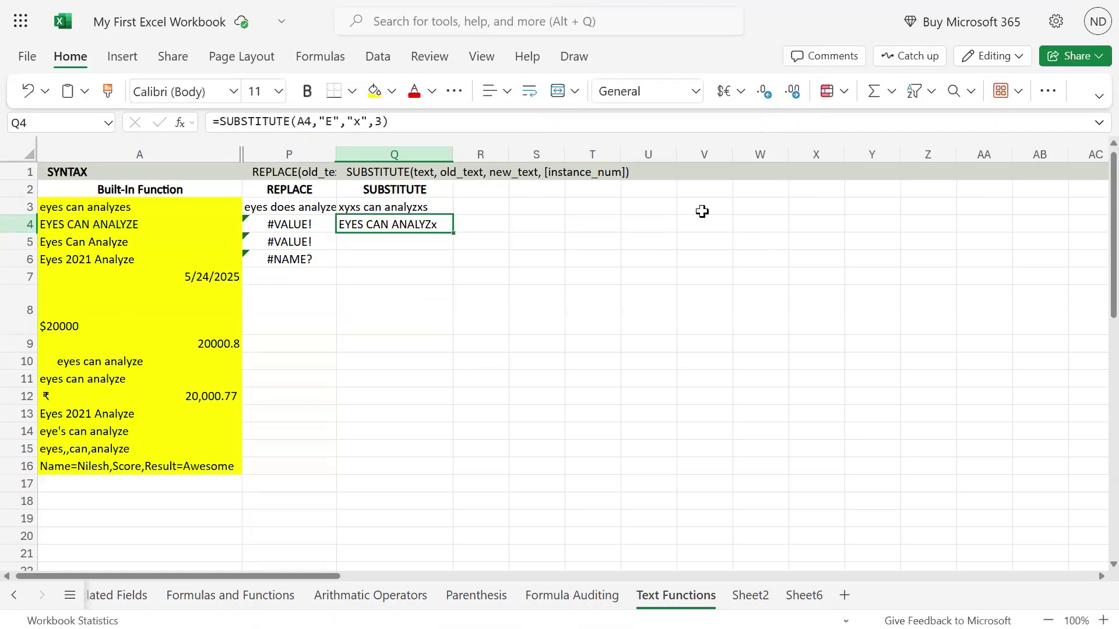
double_click(43, 225)
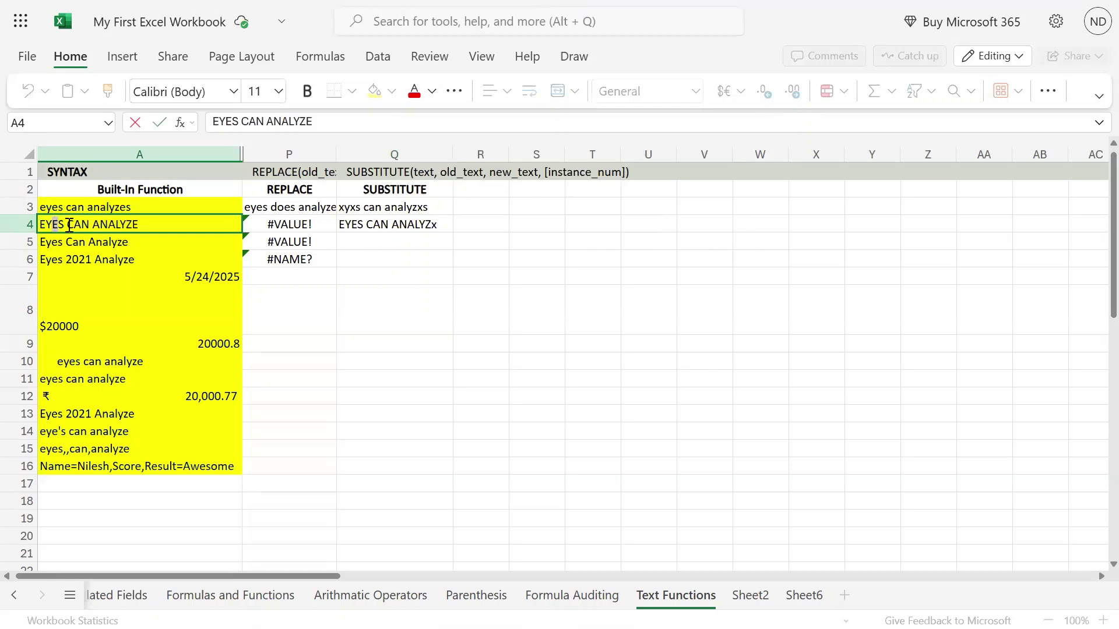
left_click(135, 225)
key("Escape")
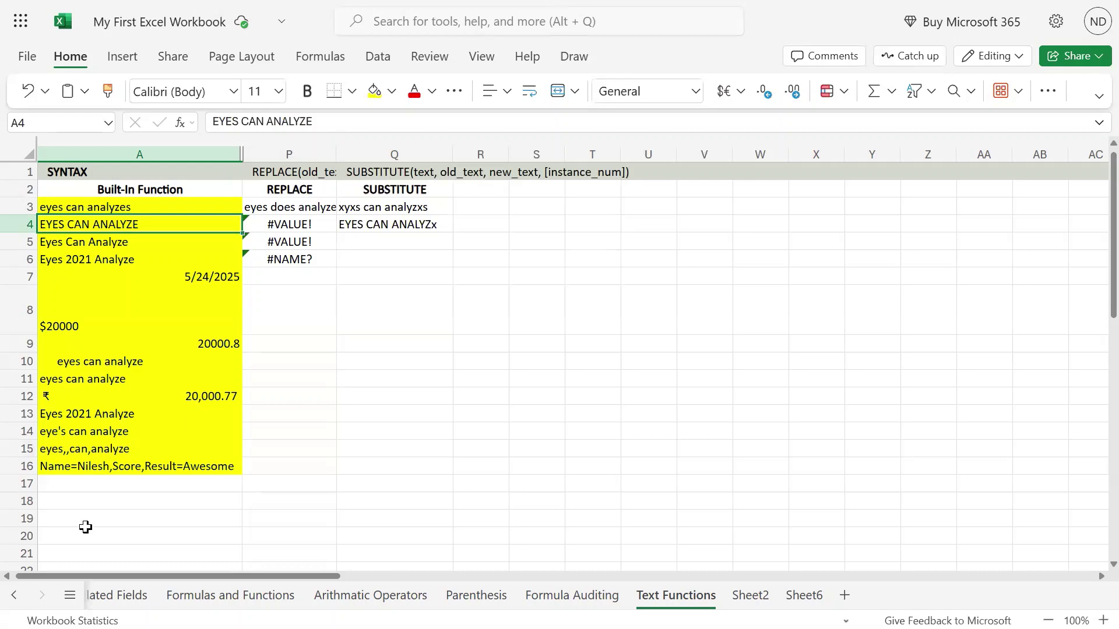
Step: Duplicate the comma-separated text of A16 in A17 and insert a line break after each comma there
left_click(169, 470)
key("ctrl+c")
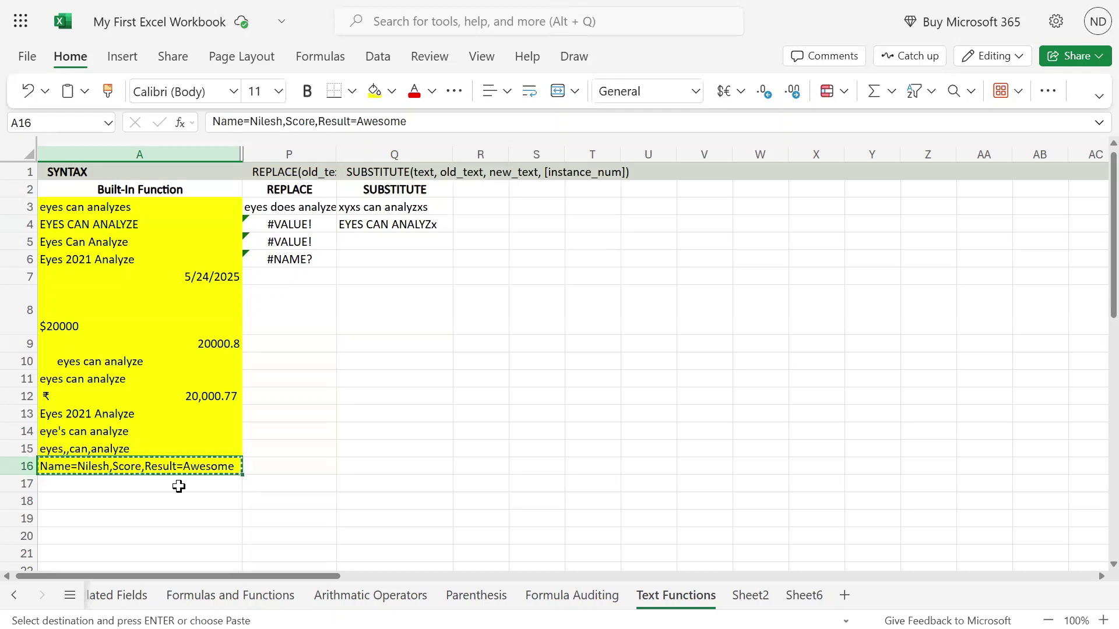
left_click(177, 485)
key("ctrl+v")
key("F2")
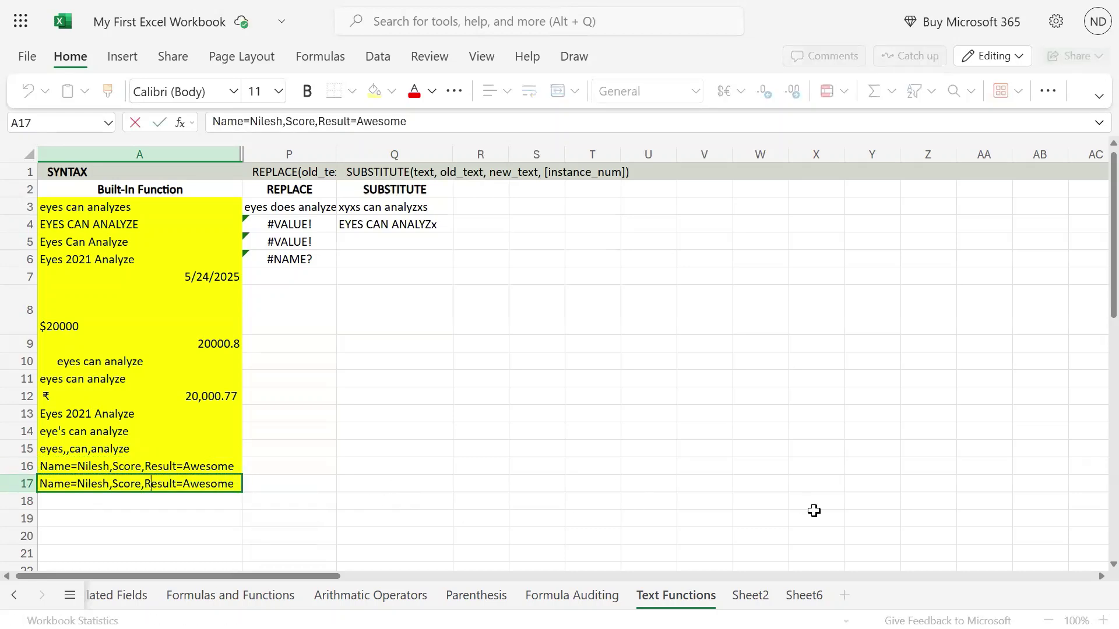
key("alt+Return")
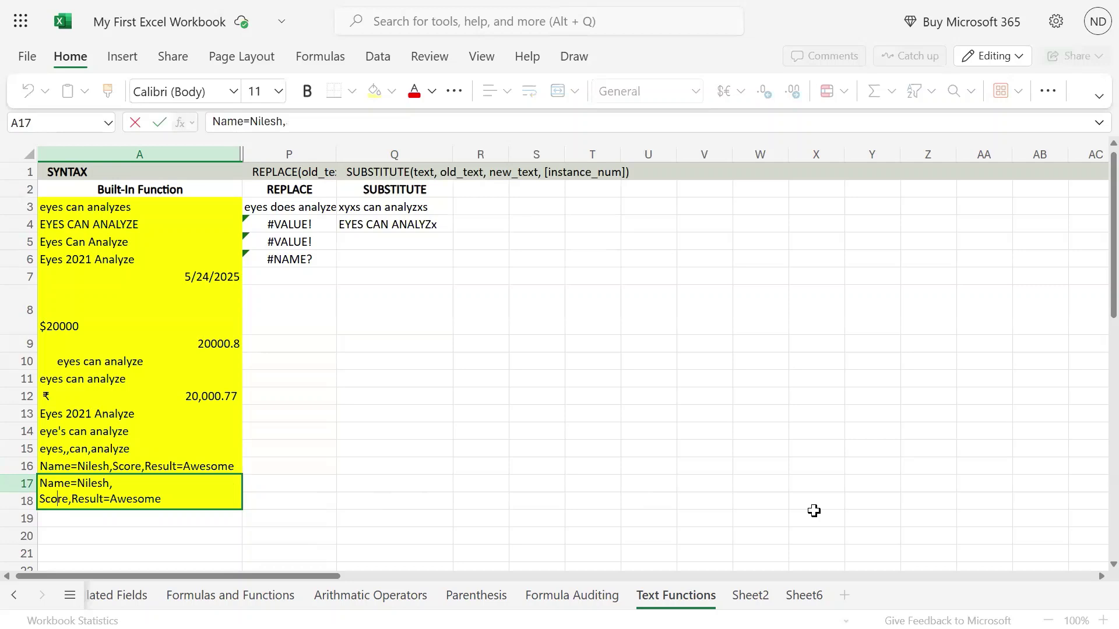
key("alt+Return")
key("Return")
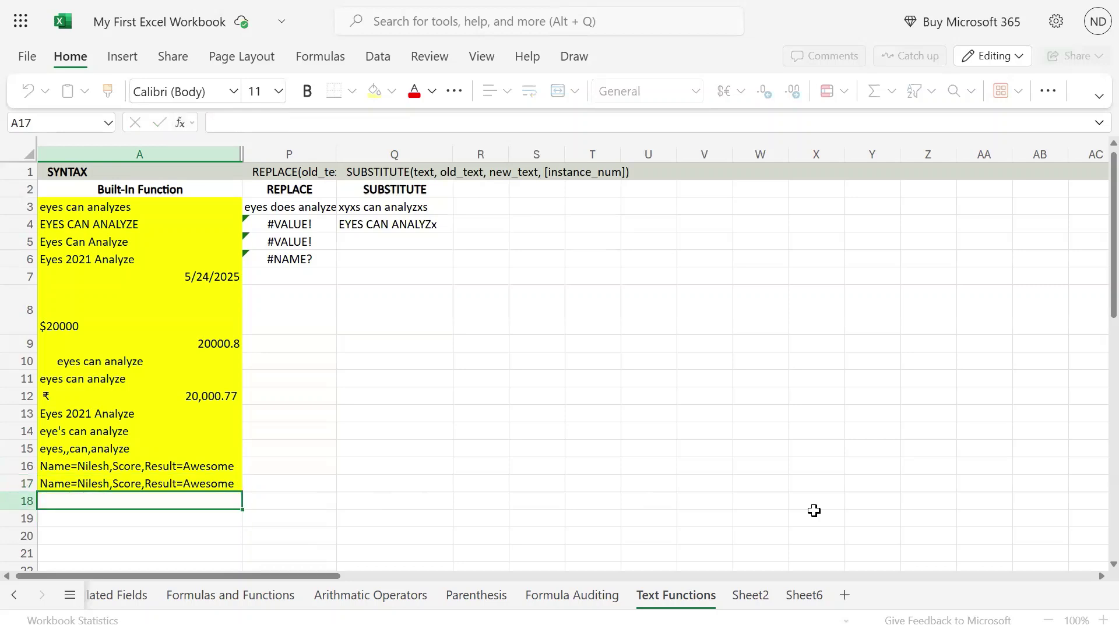
Step: Copy the SUBSTITUTE formula from Q4 into Q17 beside the text with line breaks
key("Up")
key("Right")
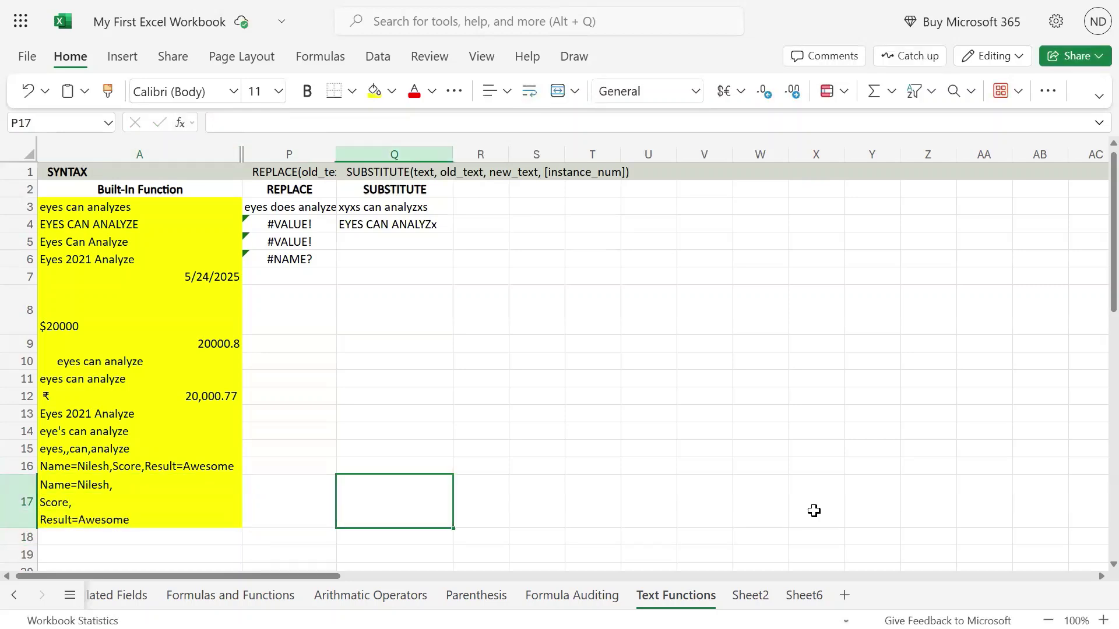
key("Right")
key("ctrl+Up")
key("ctrl+c")
key("Down")
key("Down")
key("Down")
key("Down")
key("Down")
key("Down")
key("Down")
key("Down")
key("Down")
key("Down")
key("Down")
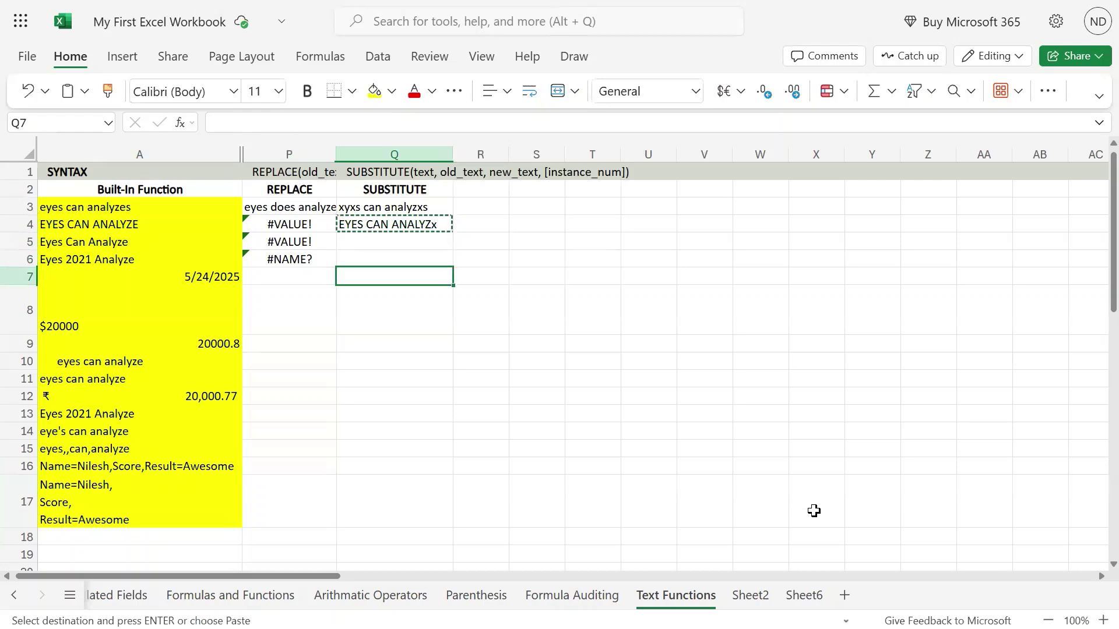
key("Down")
key("Down")
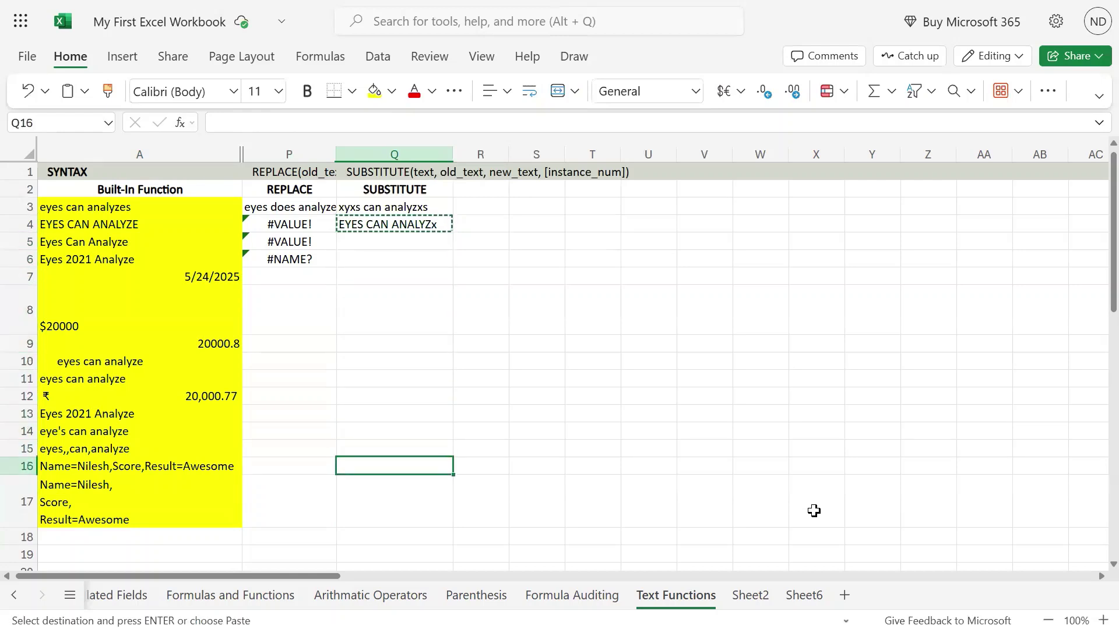
key("ctrl+v")
Step: Change the old_text argument of the Q17 formula from "E" to CHAR(10) so it targets line breaks
key("F2")
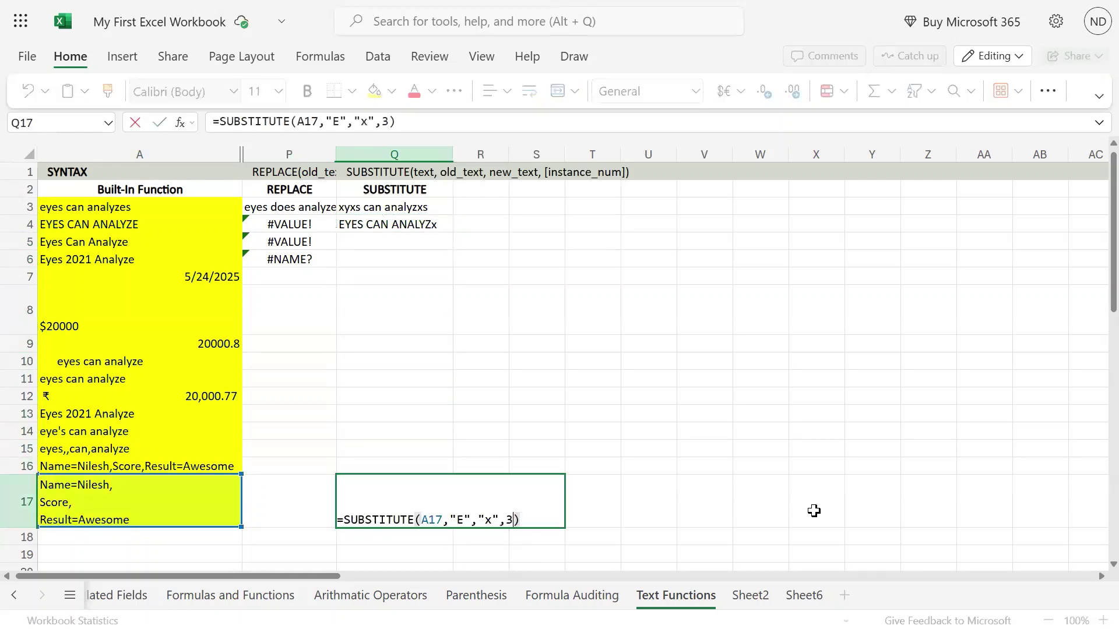
key("Left")
key("Left")
key("Left")
key("Left")
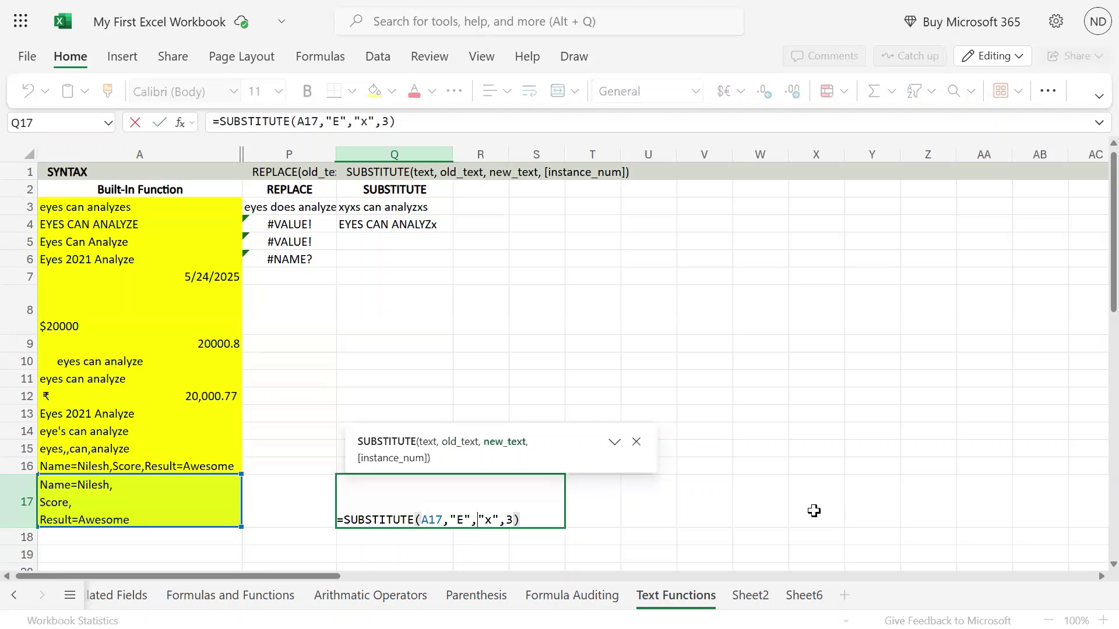
key("BackSpace")
key("BackSpace")
key("Delete")
type("char")
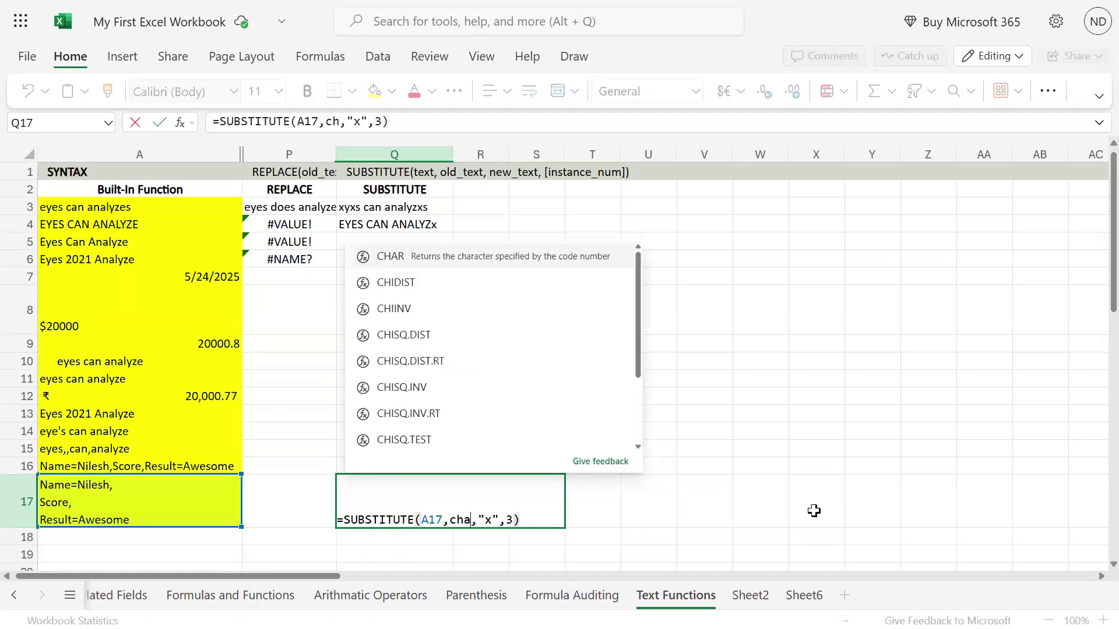
type("(10)")
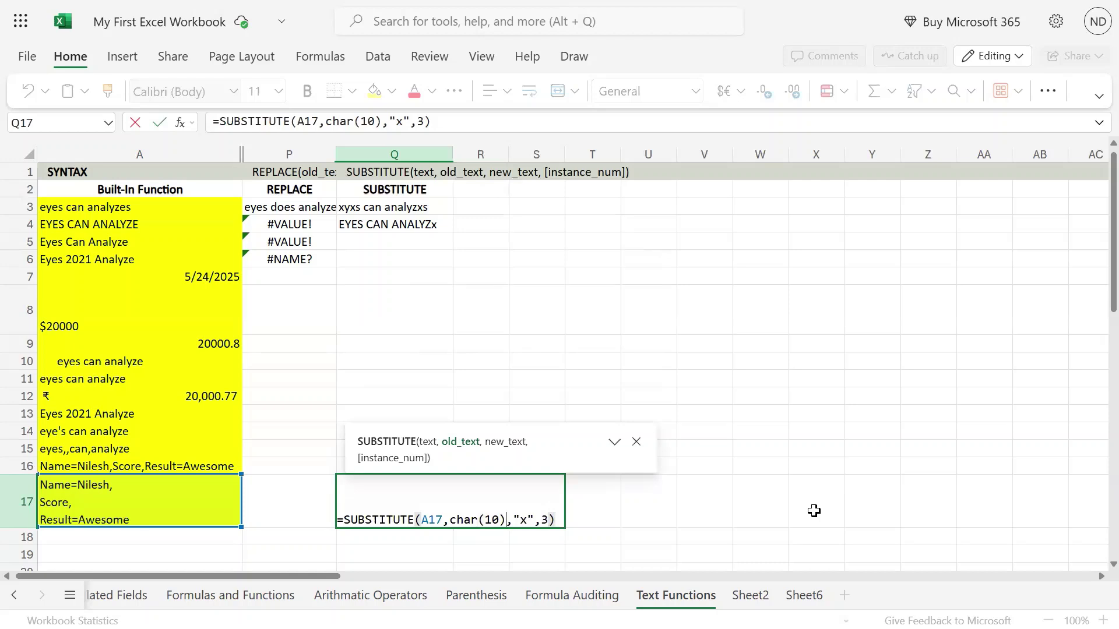
Step: Set the new_text argument in Q17 to a single space, remove the instance number, and commit the formula
key("Right")
key("Delete")
key("Delete")
key("BackSpace")
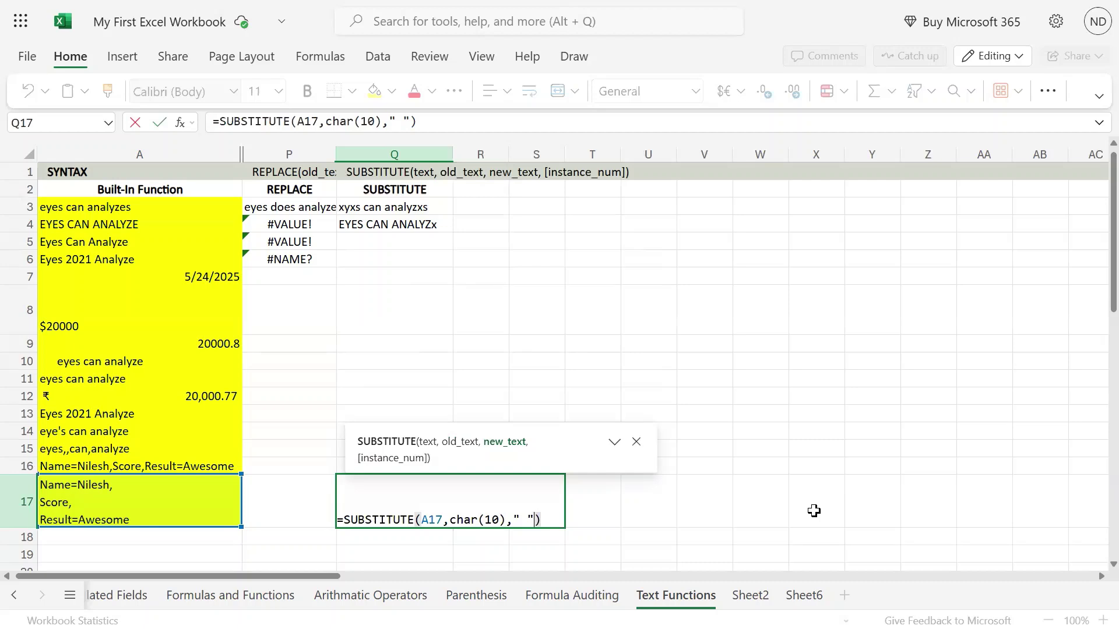
key("Return")
key("Up")
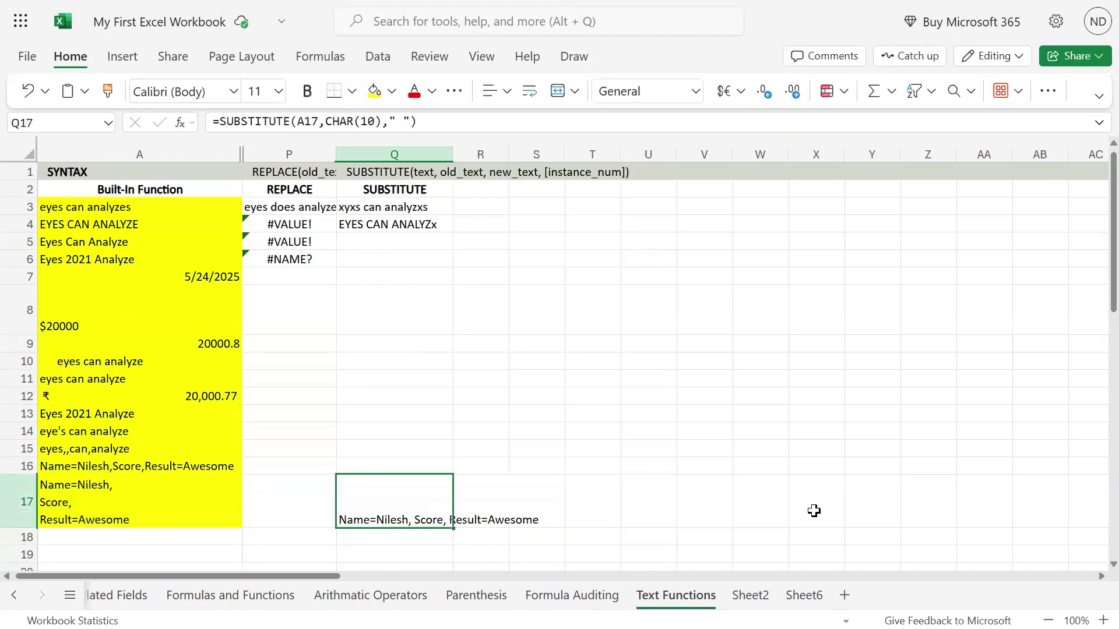
Step: Examine the line breaks in A17 and the SUBSTITUTE formula in Q17 without changing either cell
key("Home")
key("F2")
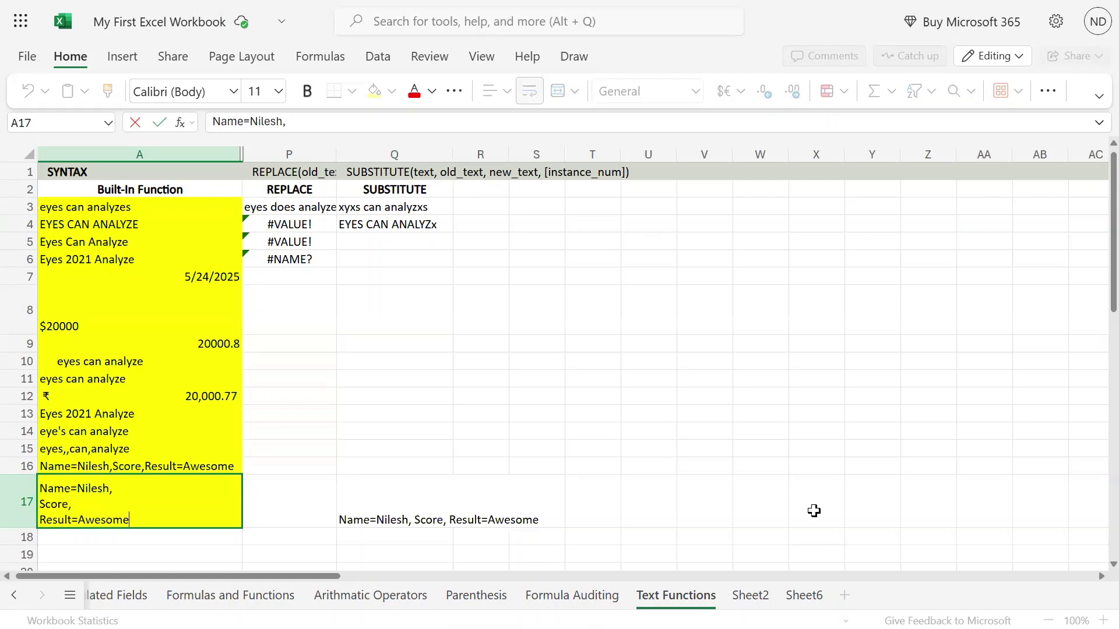
key("Return")
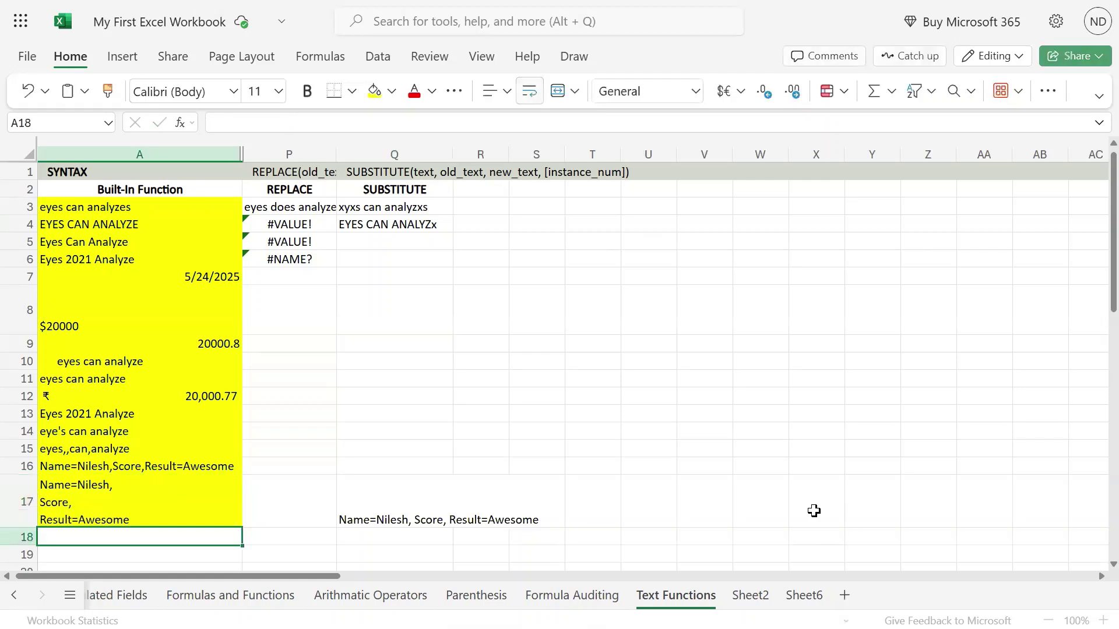
key("Up")
key("Right")
key("Right")
key("F2")
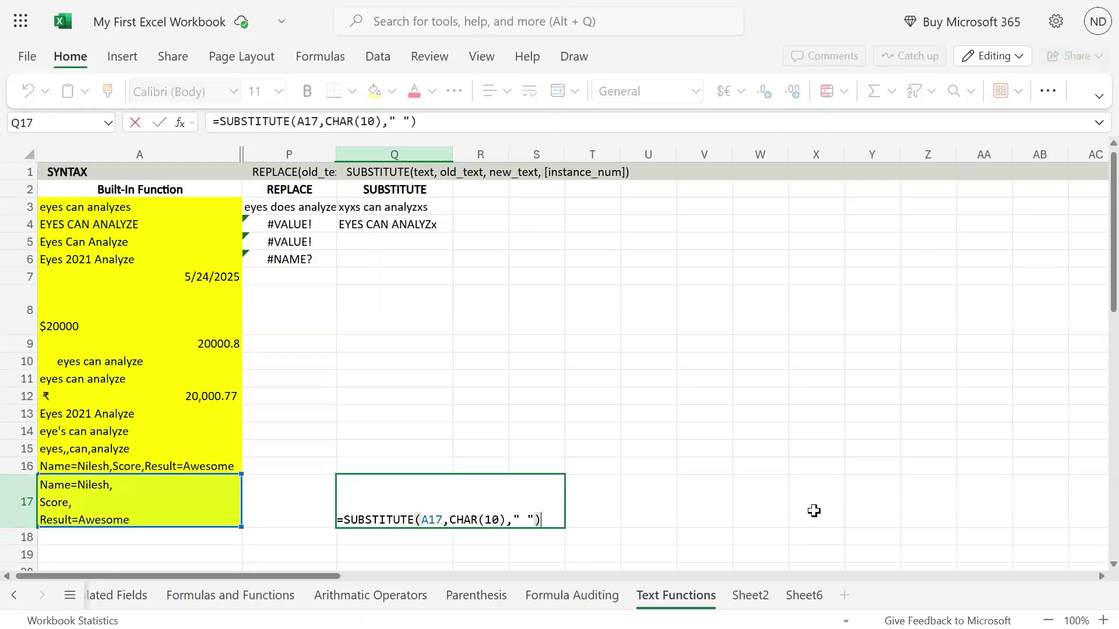
key("Escape")
key("Left")
key("Right")
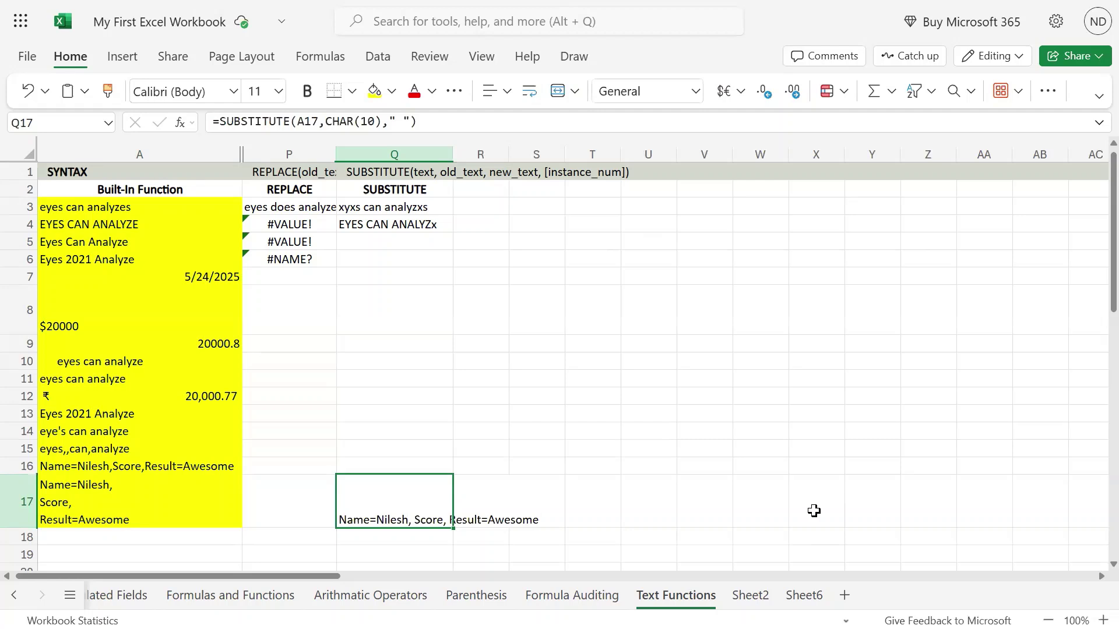
Step: Enter the number 456 in A18 as a new sample value
mouse_move(558, 2)
left_click(219, 344)
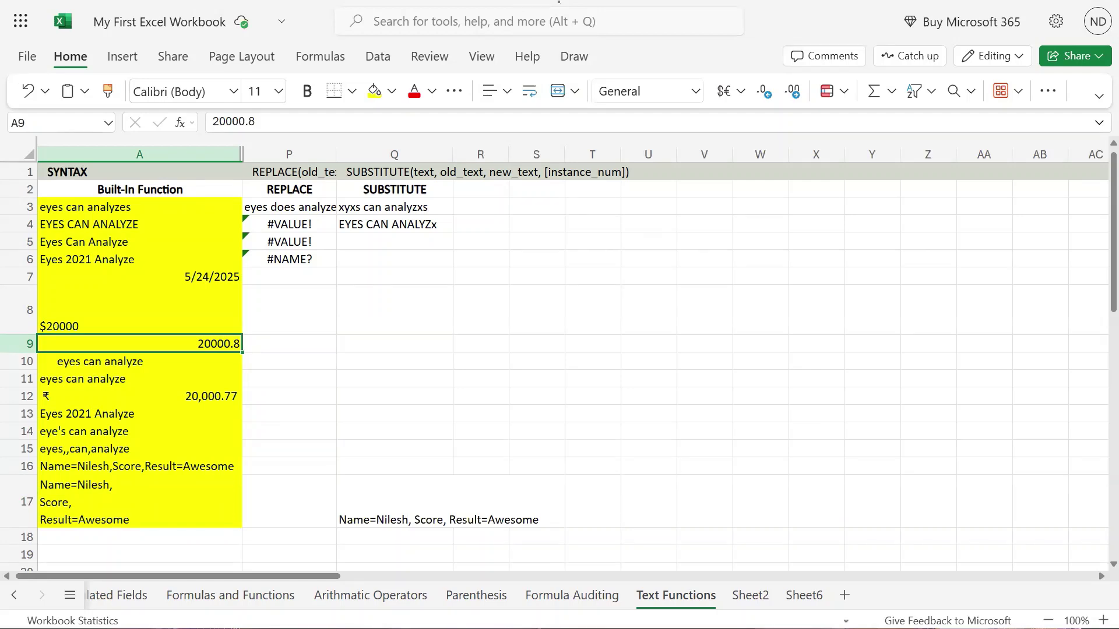
left_click(188, 537)
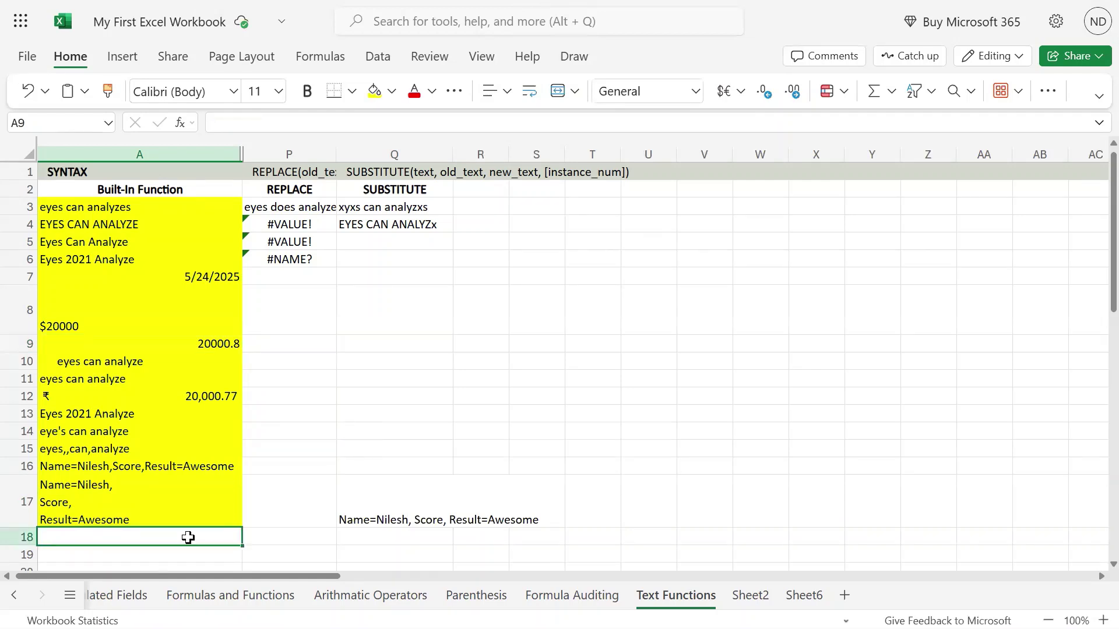
type("45")
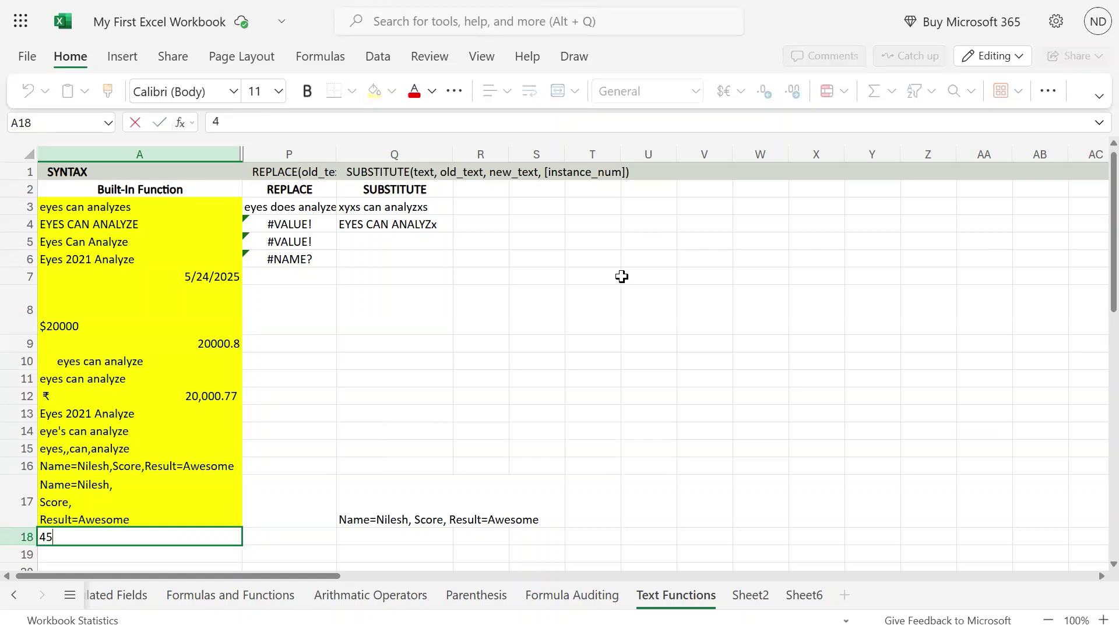
key("BackSpace")
key("BackSpace")
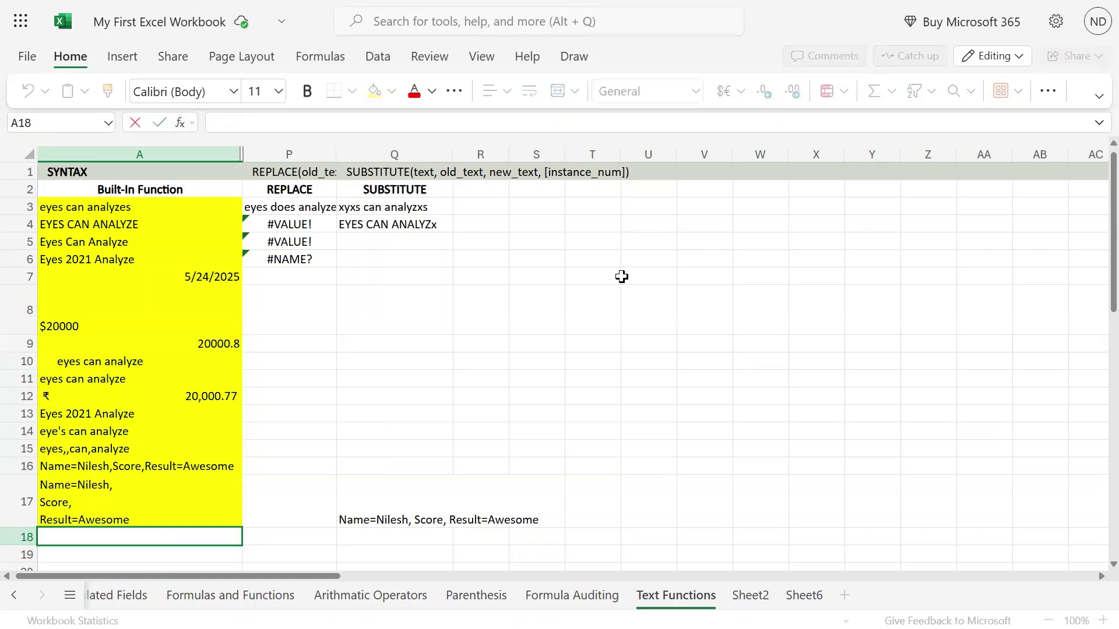
type("456")
key("Return")
Step: Begin a formula in Q18 with three nested SUBSTITUTE functions, leaving the innermost open for its arguments
key("Right")
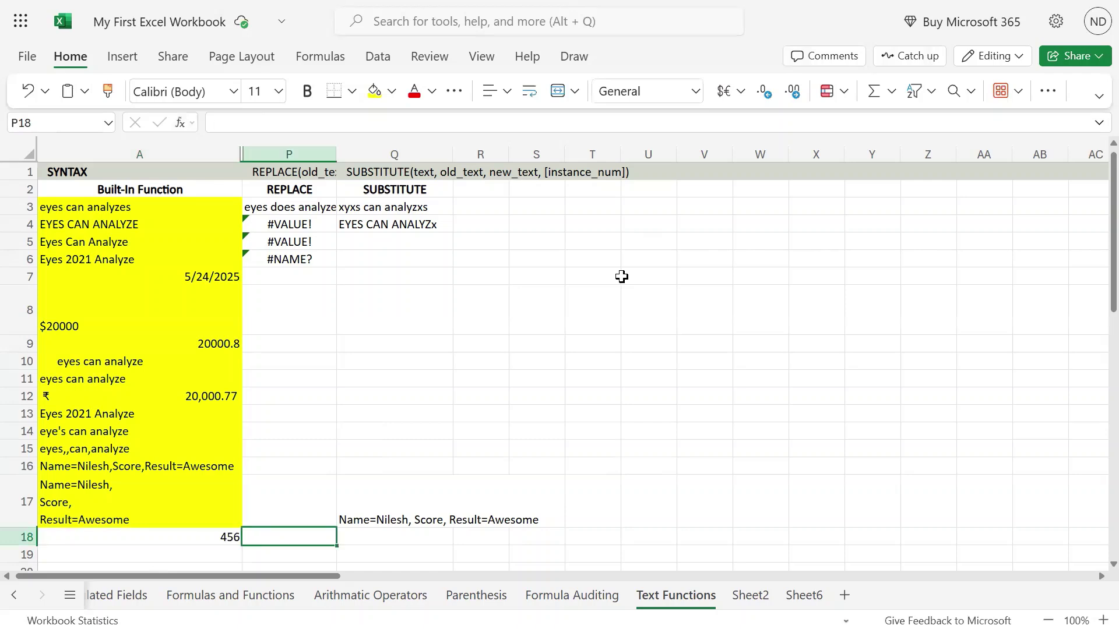
key("Left")
key("Right")
key("Right")
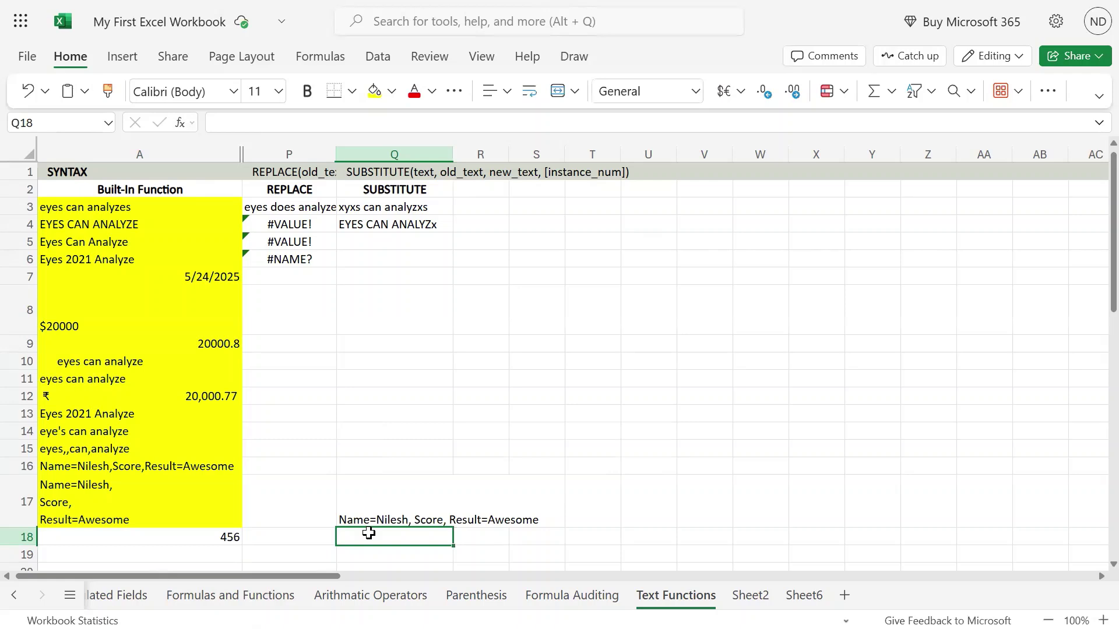
type("=subs")
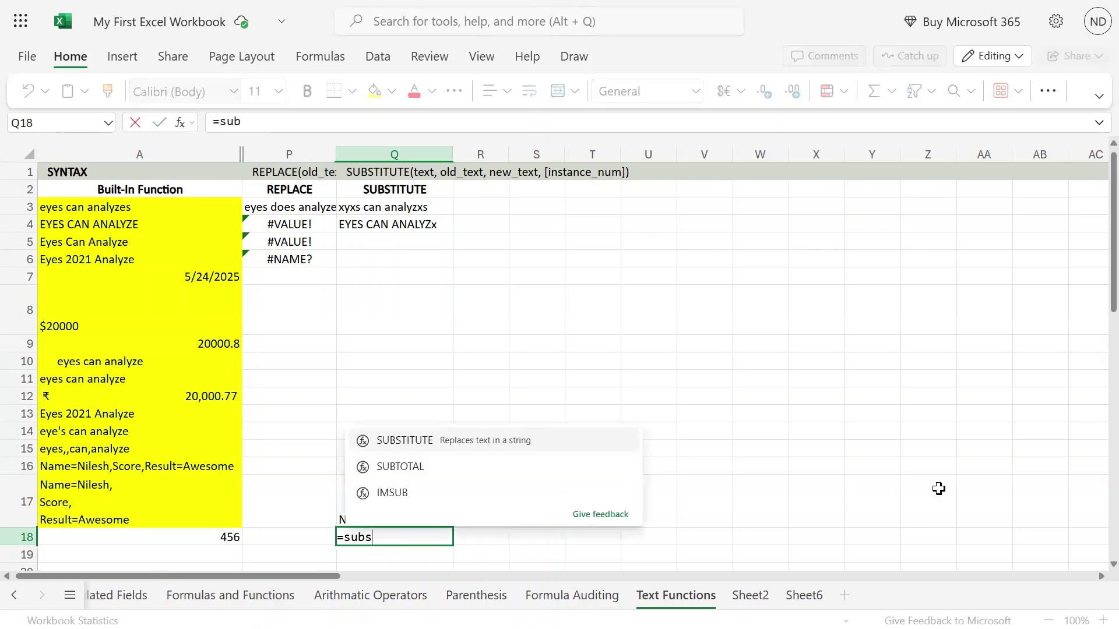
type("tute")
key("BackSpace")
key("BackSpace")
key("BackSpace")
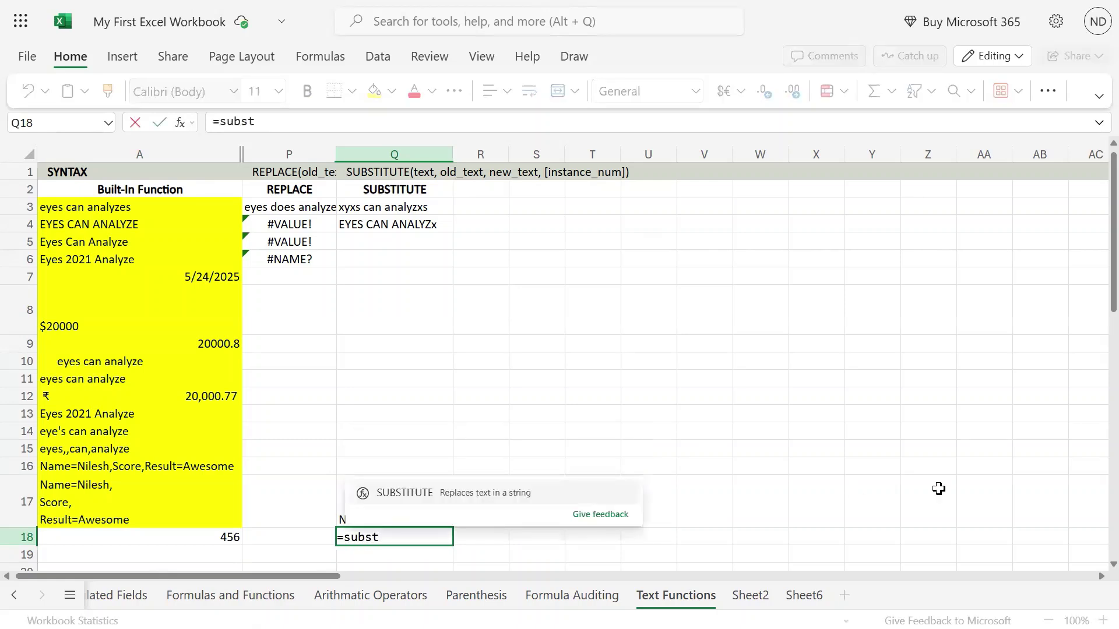
type("itute(")
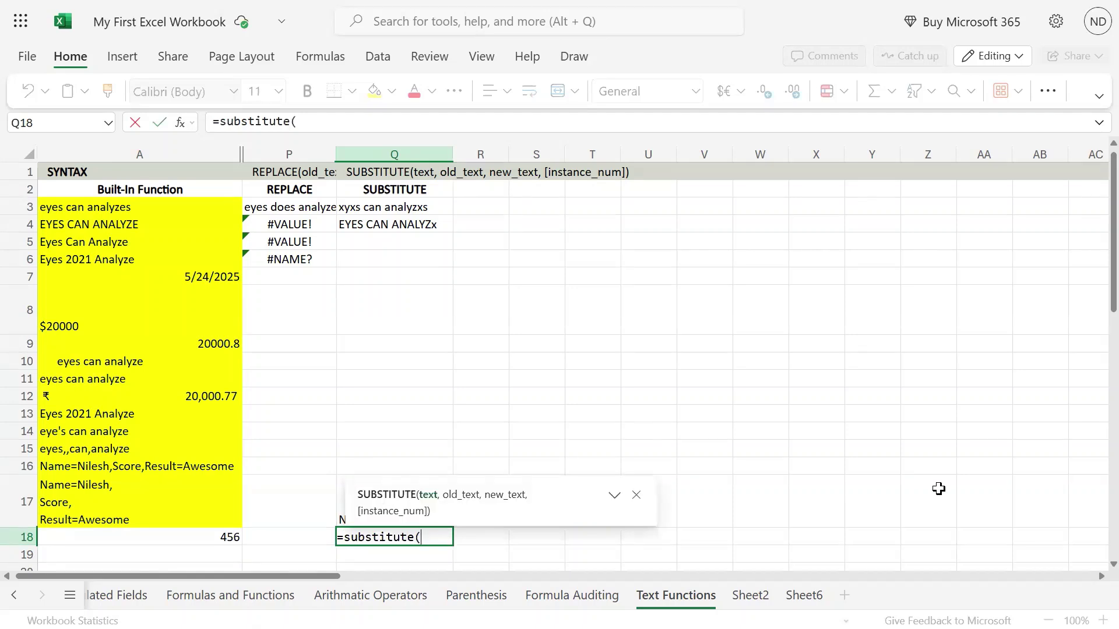
type("substr")
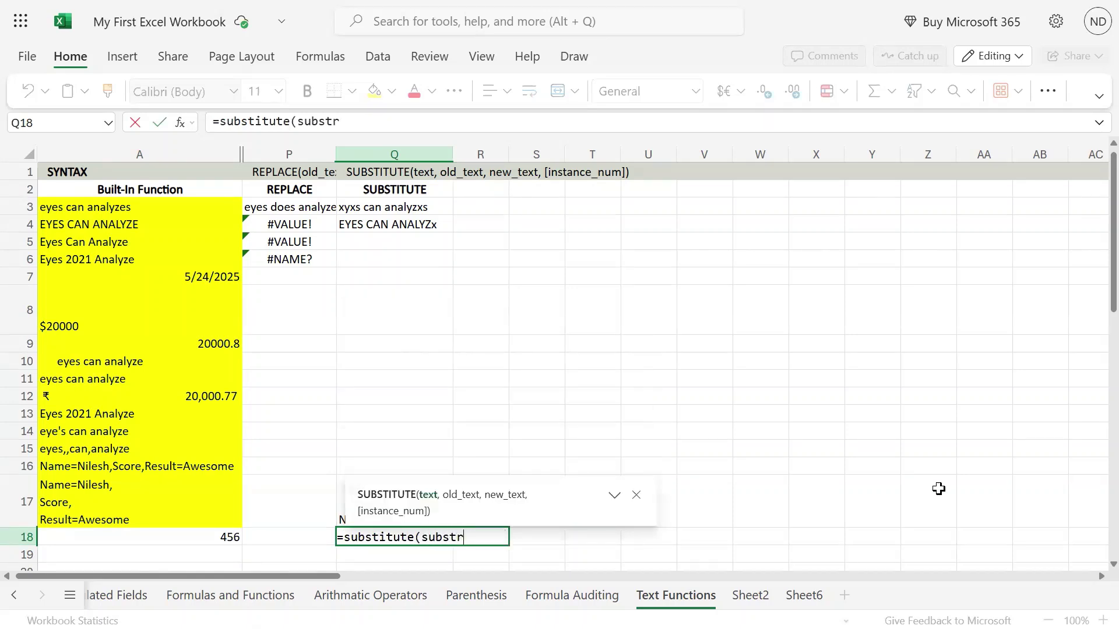
key("BackSpace")
type("i")
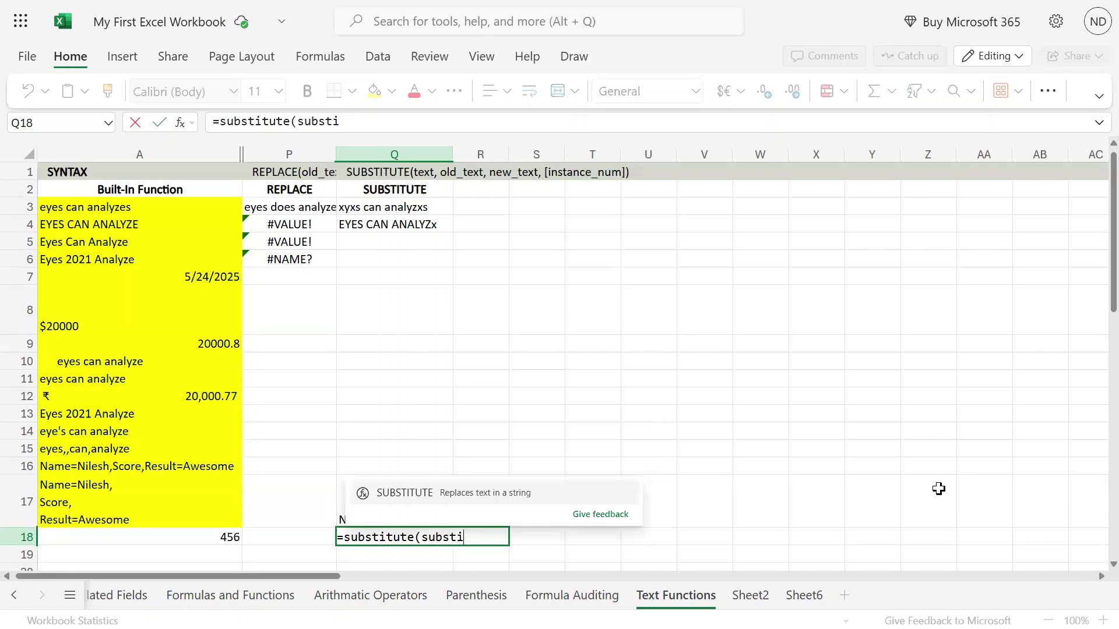
key("Tab")
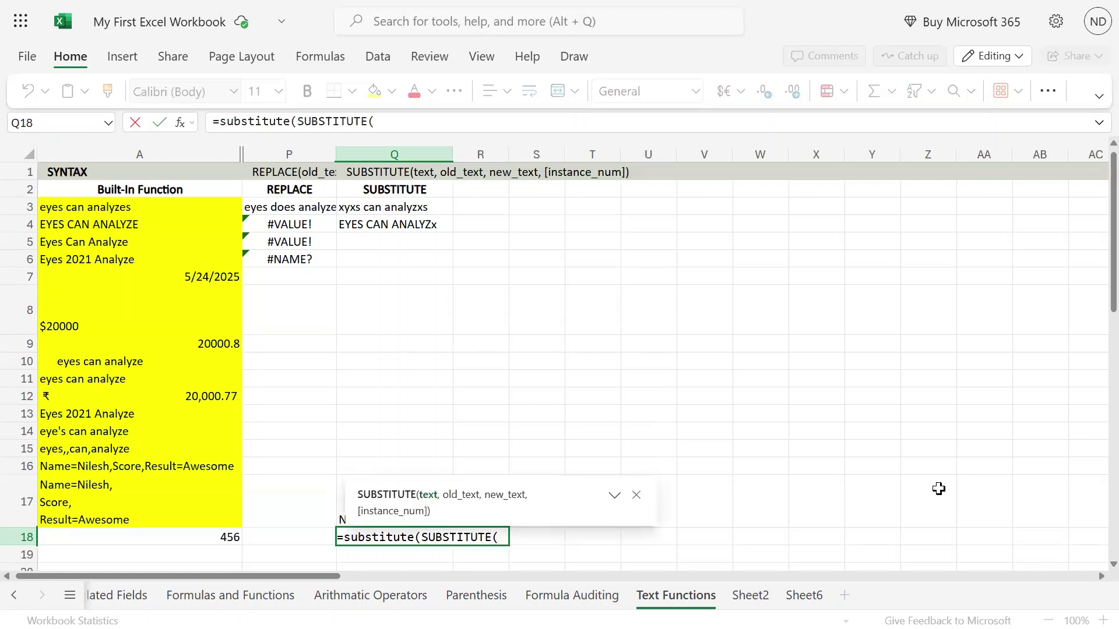
type("sub")
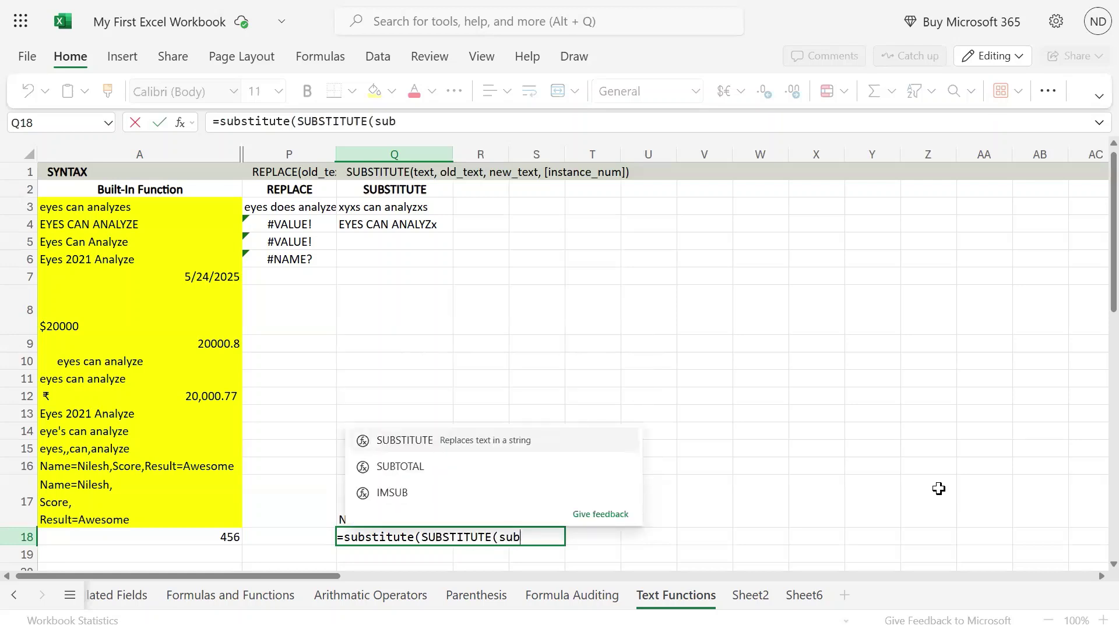
type("s")
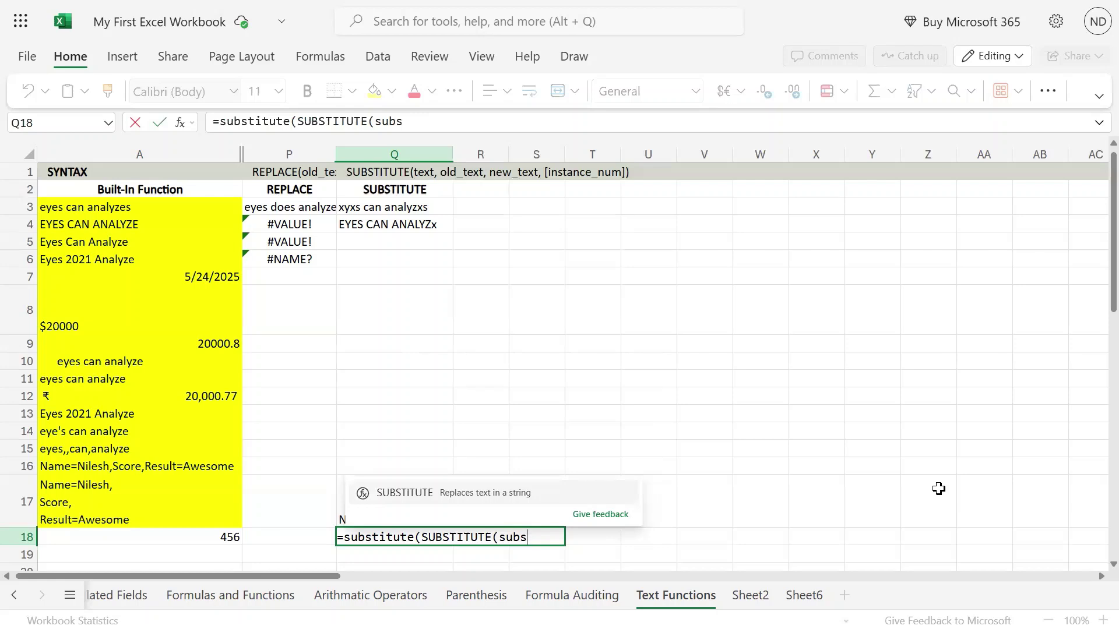
key("Tab")
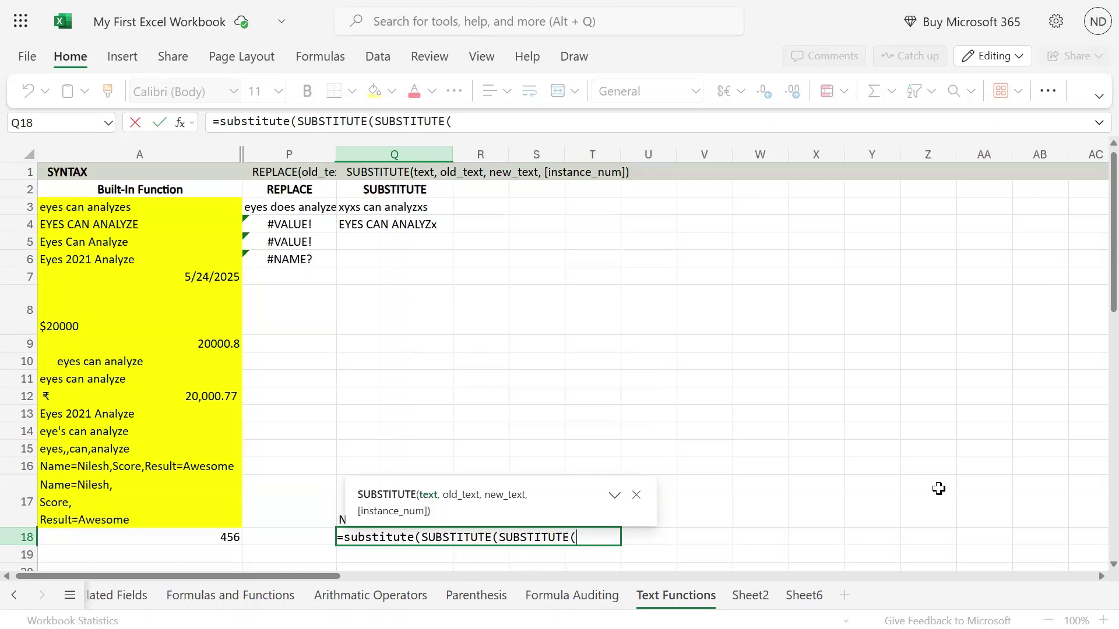
Step: Complete the innermost SUBSTITUTE in Q18 so it replaces 4 in A18 with "Four Hundred"
key("Left")
key("Left")
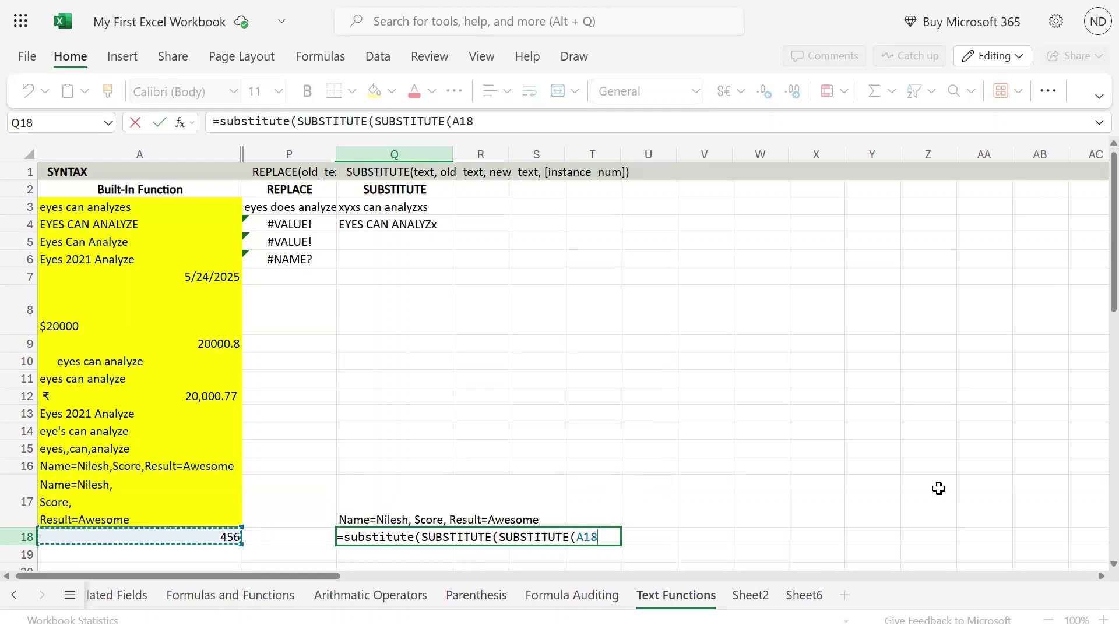
type(",")
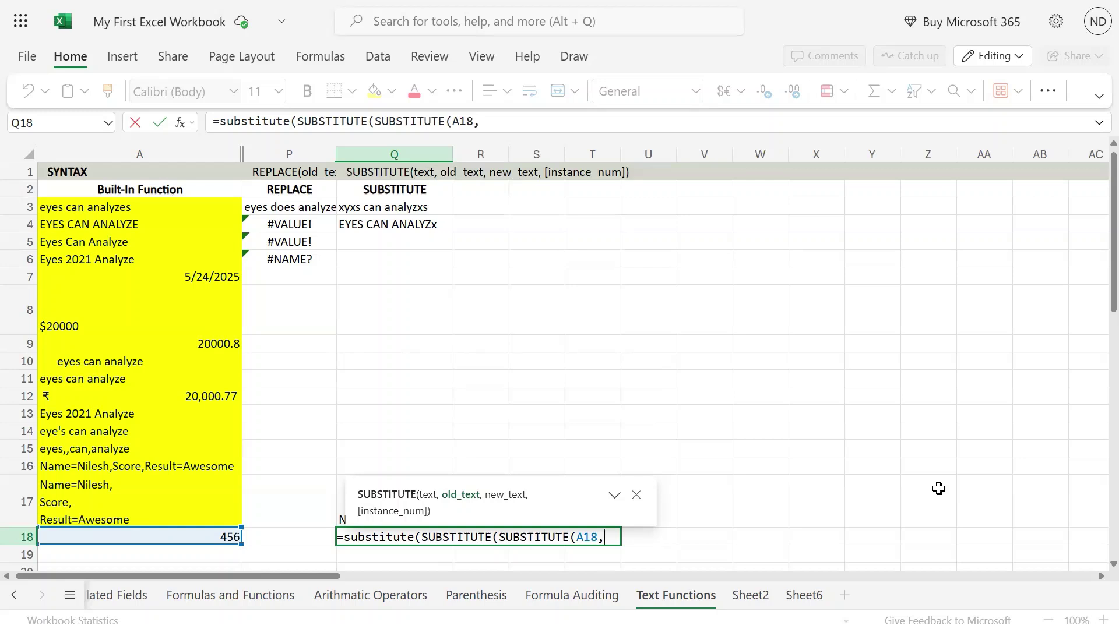
type("4,\"")
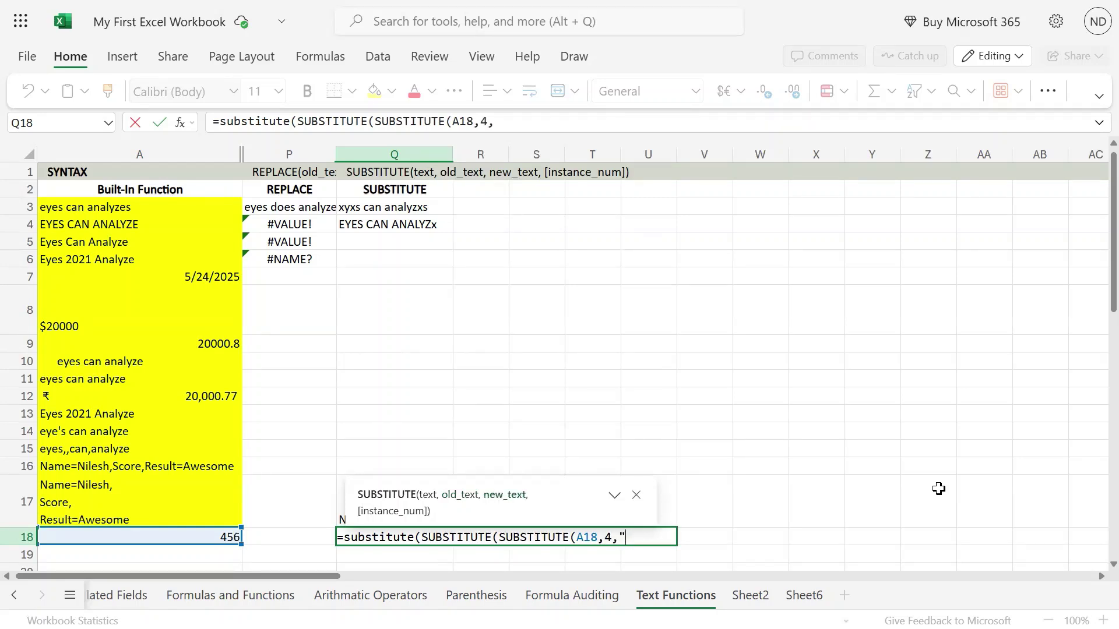
type("Four Hundred")
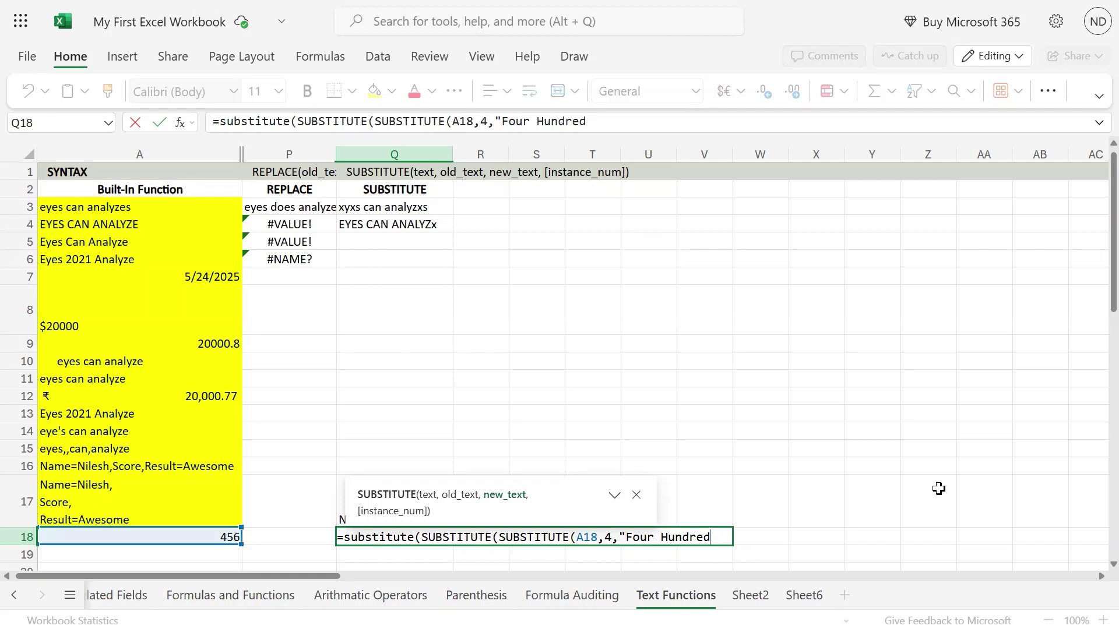
type("\"),")
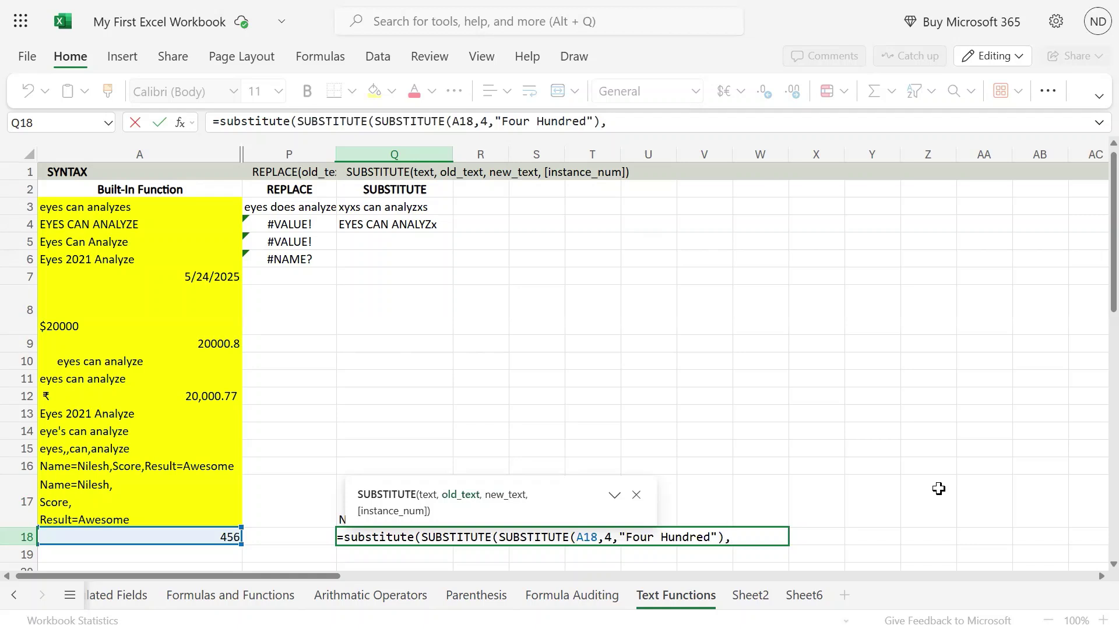
Step: Complete the middle SUBSTITUTE in Q18 so it replaces 5 with "Fifty"
type("5,\"Fifty")
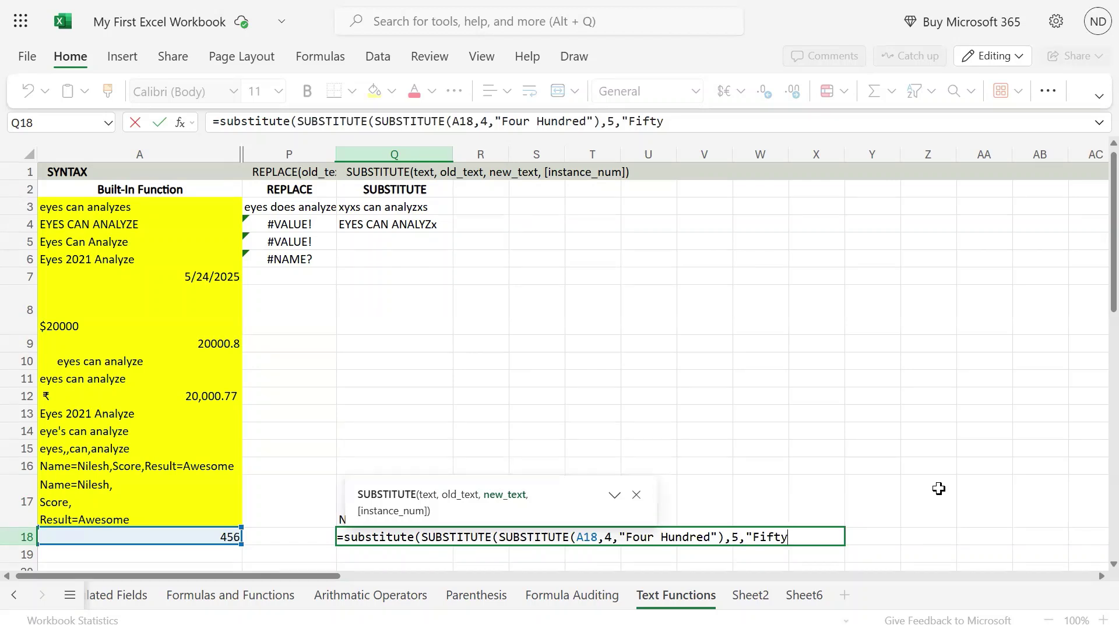
type(",")
key("BackSpace")
type("\"")
type(")")
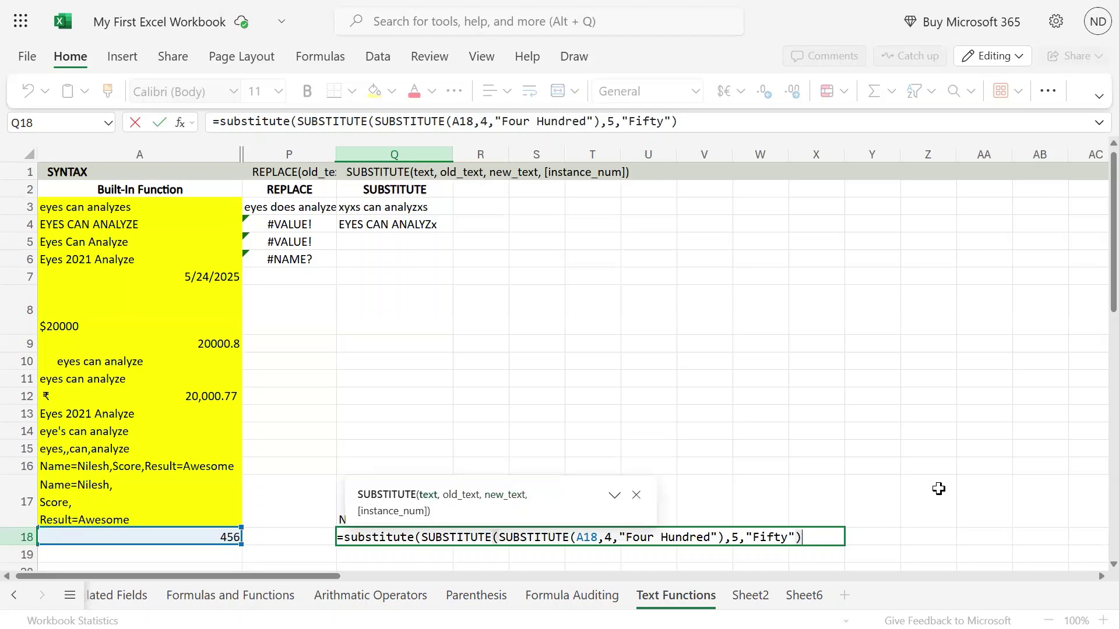
Step: Complete the outer SUBSTITUTE in Q18 so it replaces 6 with "Six", and enter the formula
type(",6")
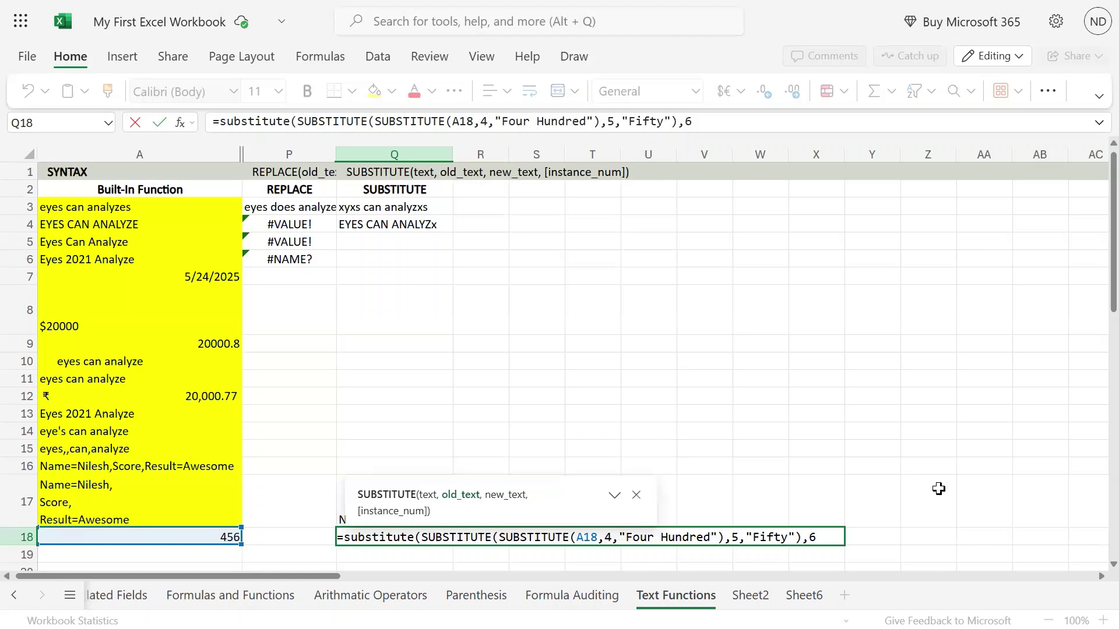
type(",\"Six")
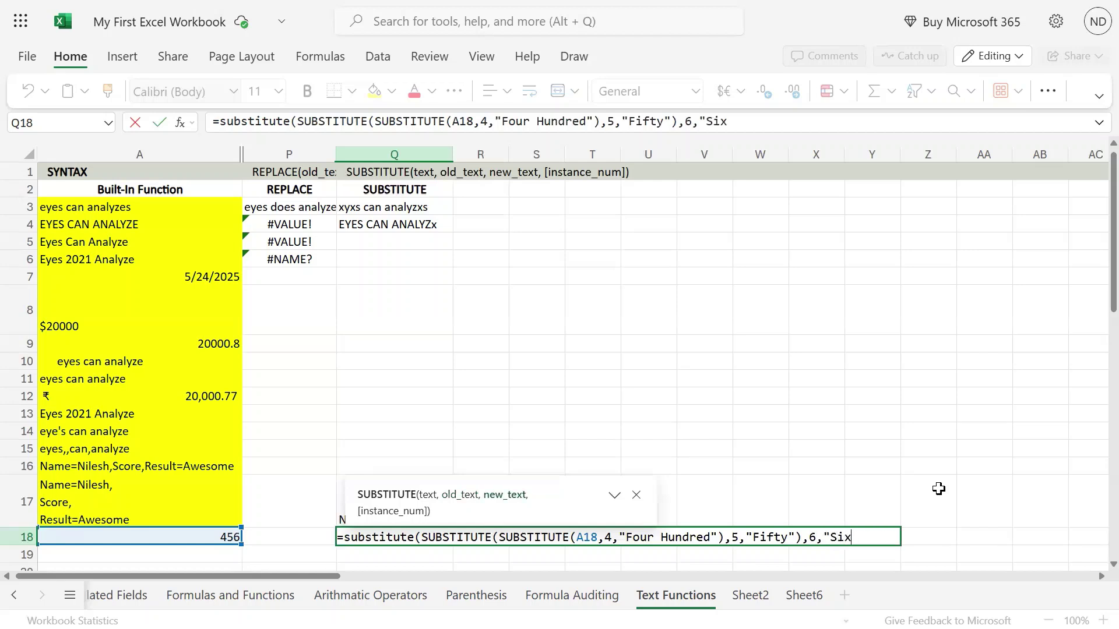
type("\")")
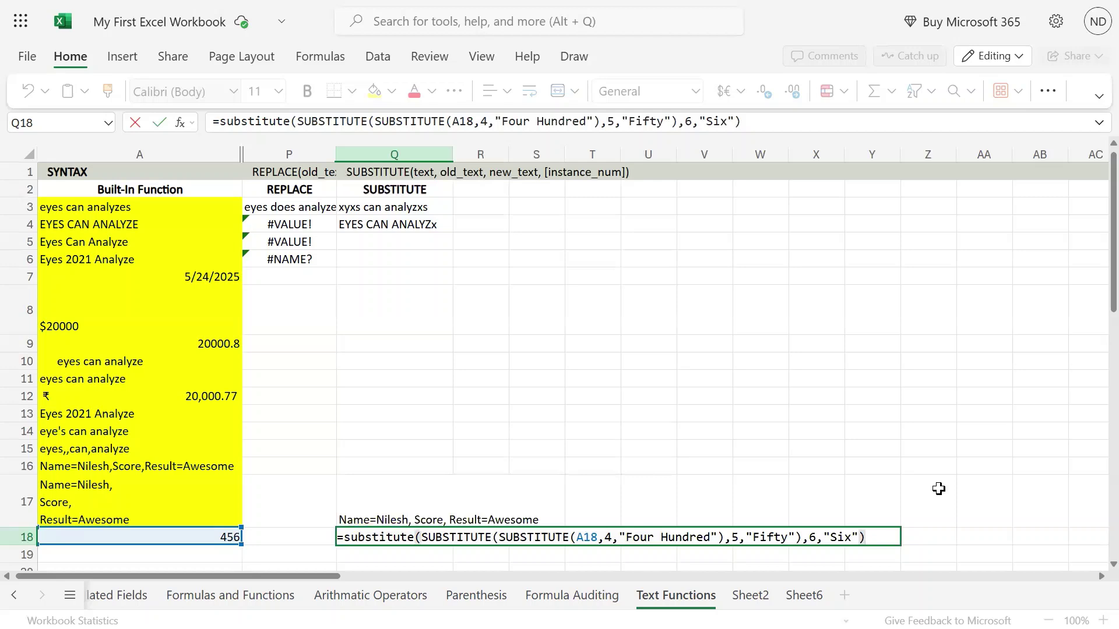
key("Return")
Step: Add a trailing space inside the quotes after "Four Hundred" and "Fifty" in Q18's nested SUBSTITUTE formula
key("Up")
key("F2")
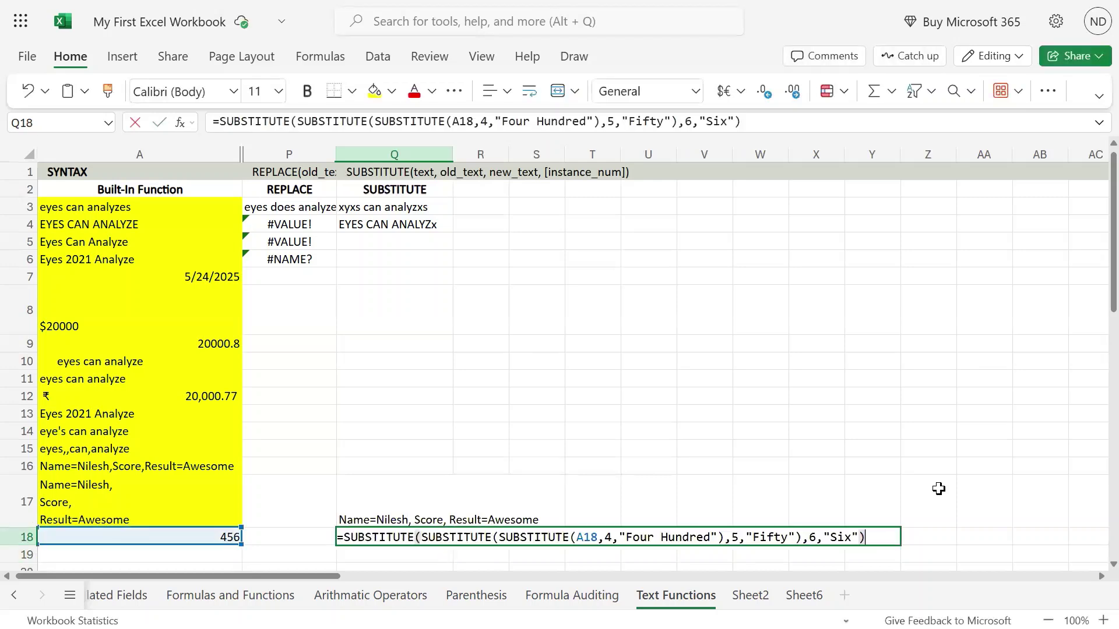
key("Left")
key("Left")
key("Left")
key("Left")
key("Left")
key("Left")
key("Left")
key("Left")
key("Left")
key("Left")
key("Left")
key("Left")
key("Left")
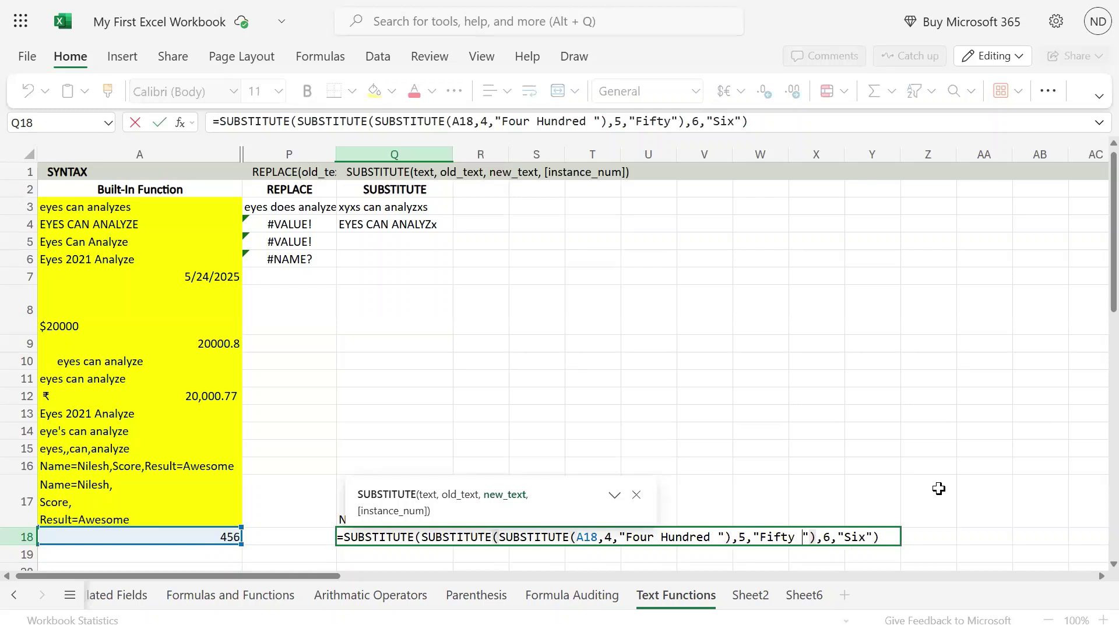
key("Return")
key("Up")
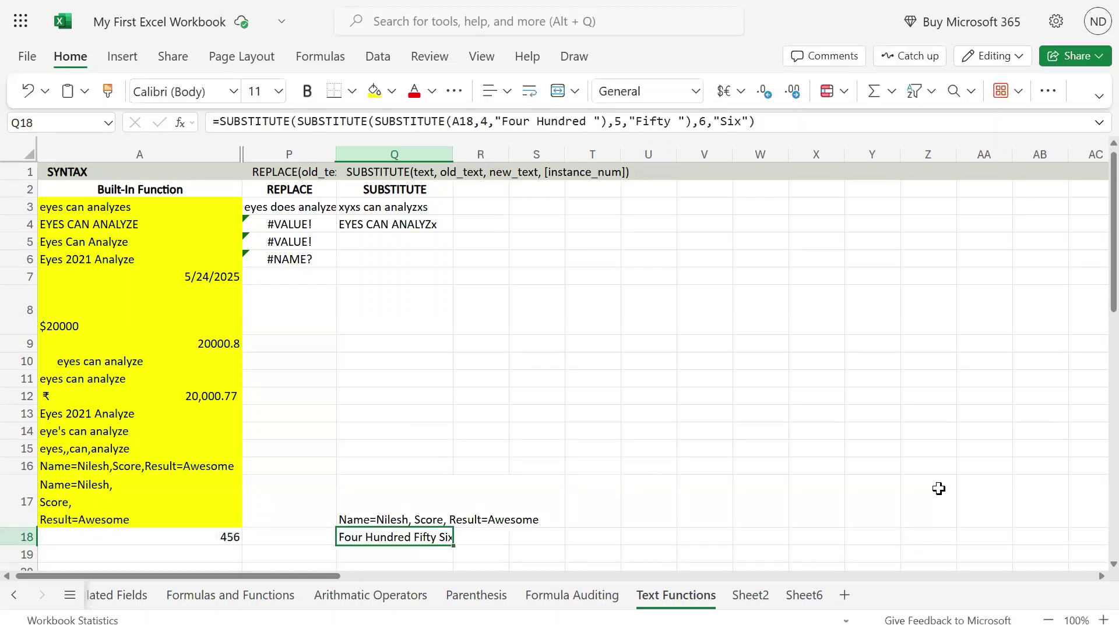
Step: Compare the source number in A18 with Q18's result and review the arguments of its nested SUBSTITUTE formula
key("Left")
key("Left")
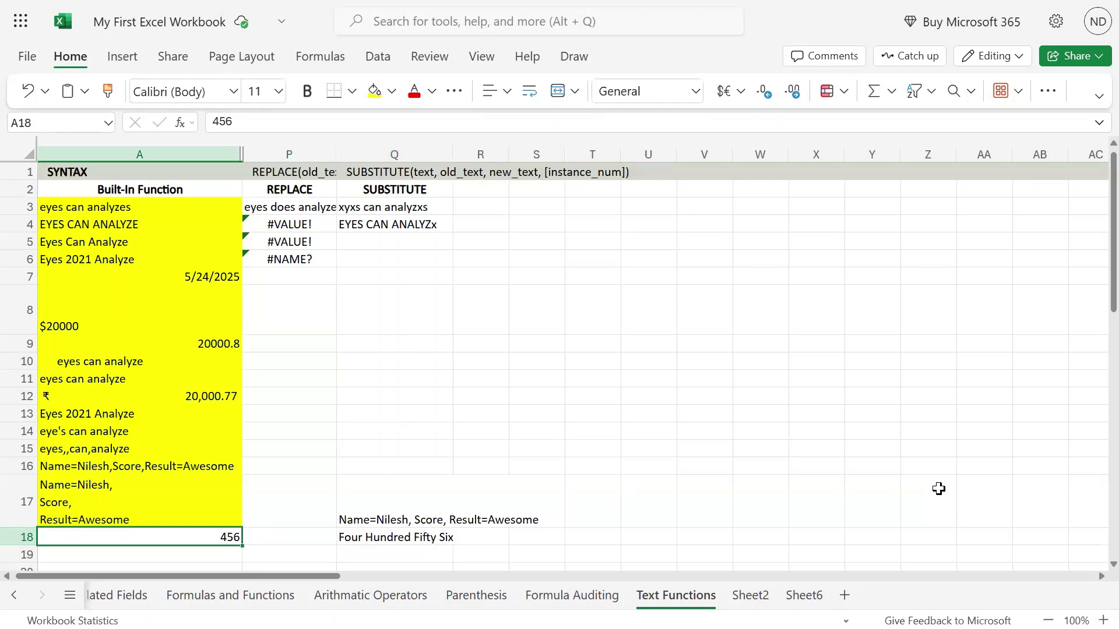
key("Right")
key("Right")
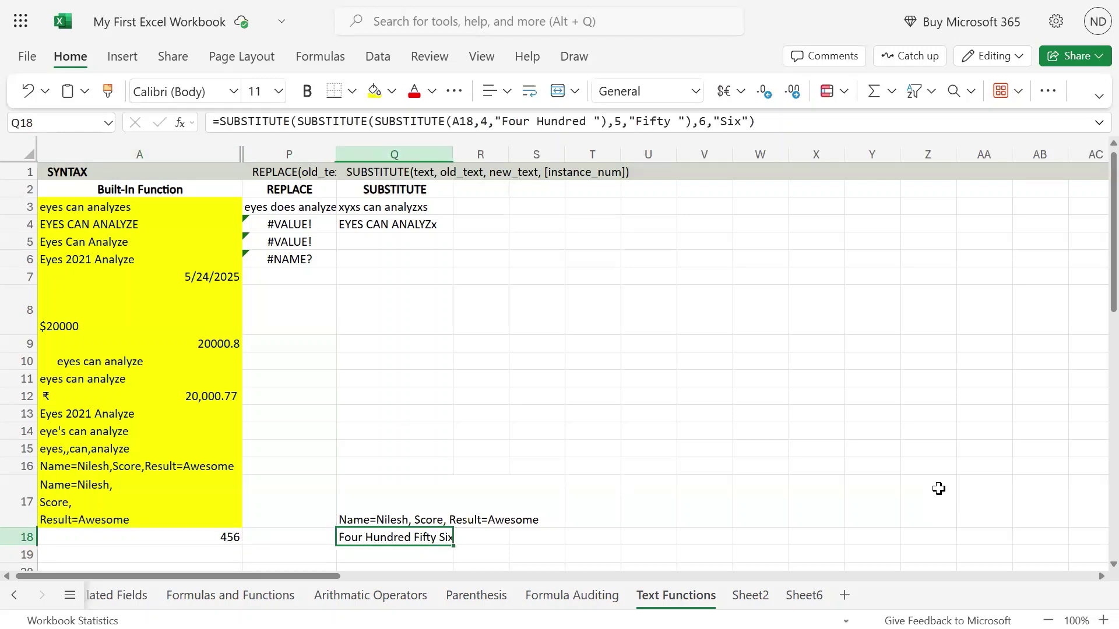
key("F2")
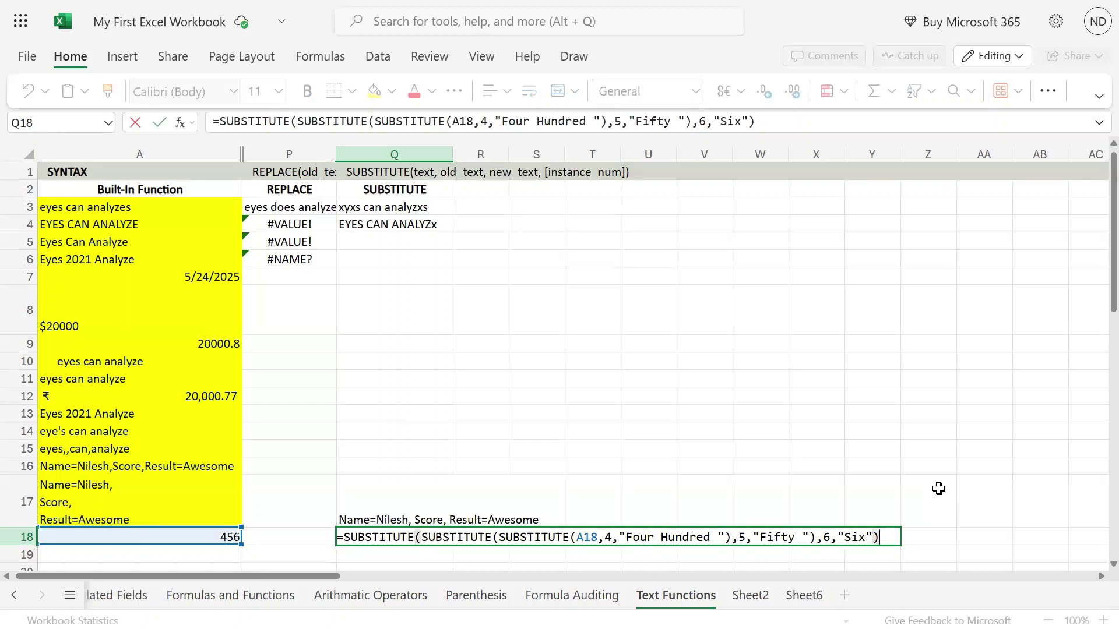
key("Left")
key("Left")
key("Left")
key("Left")
key("Left")
key("Left")
key("Left")
key("Left")
key("Left")
key("Left")
key("Left")
key("Left")
key("Left")
key("Left")
key("Left")
key("Left")
key("Left")
key("Left")
key("Left")
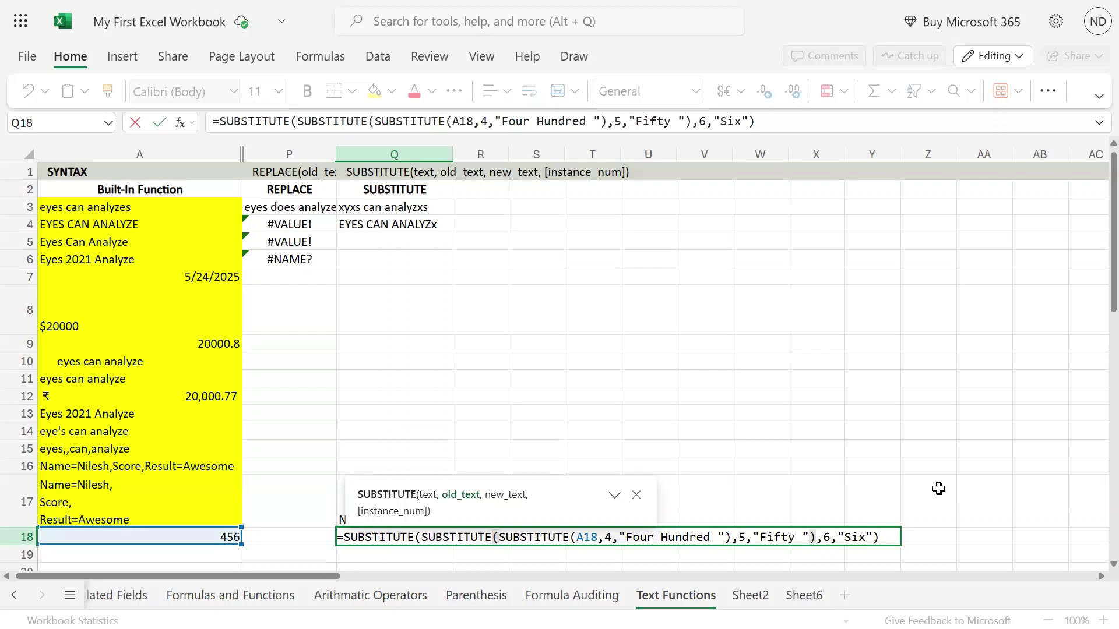
key("Return")
key("Up")
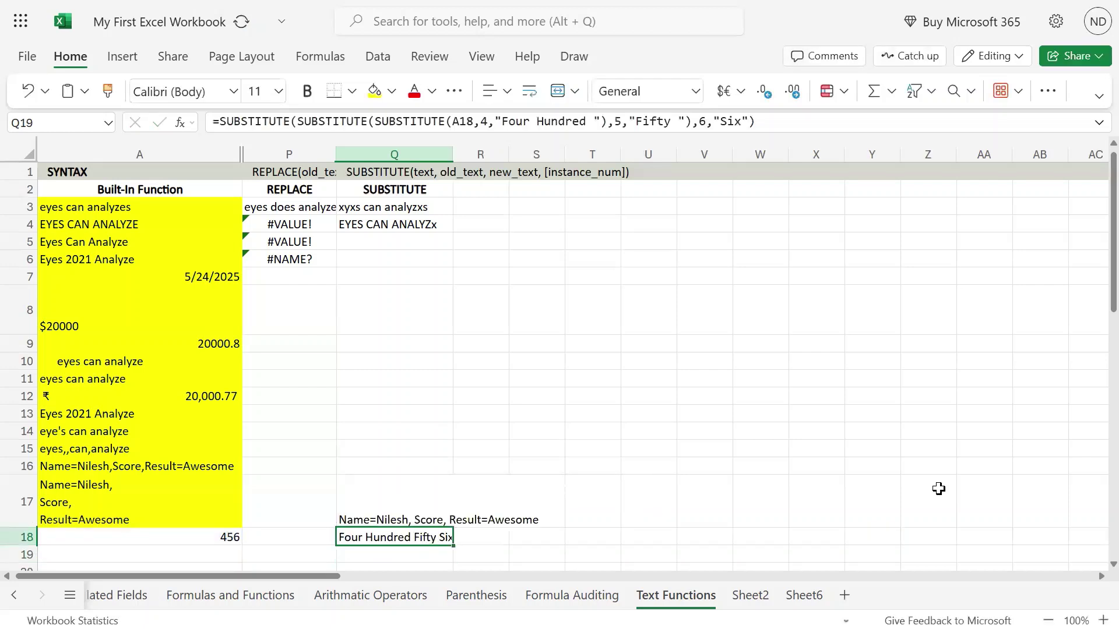
Step: Copy the SUBSTITUTE formula from Q4 into Q9, beside the decimal number in column A
key("Up")
key("Down")
key("Up")
key("Up")
key("Up")
key("Up")
key("Up")
key("Up")
key("Up")
key("Up")
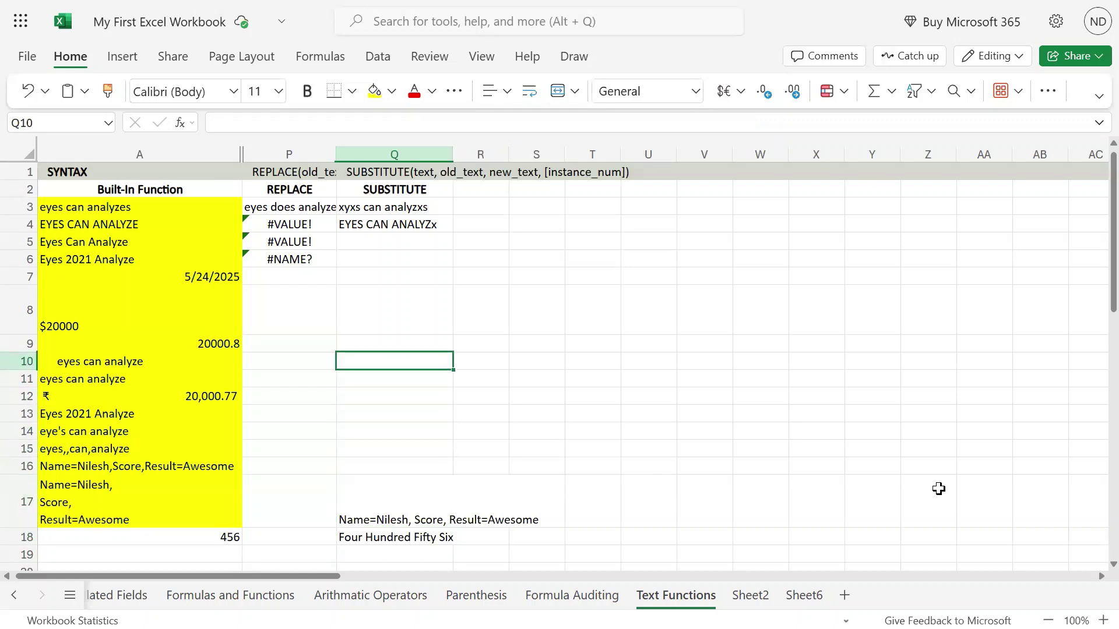
key("Up")
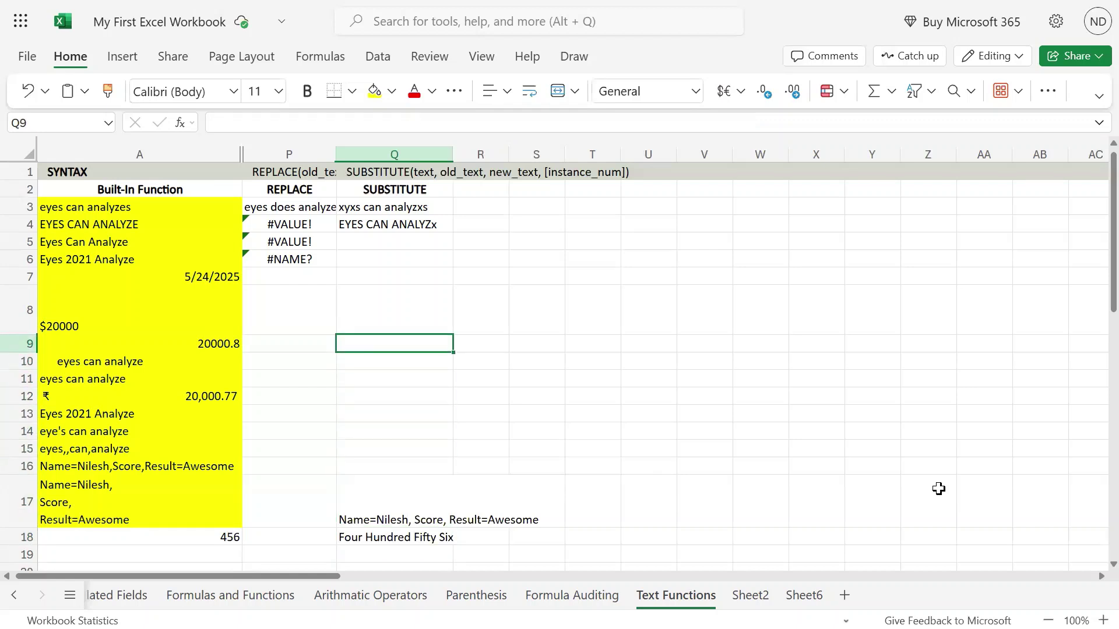
key("Up")
key("Up")
key("Up")
key("Up")
key("Up")
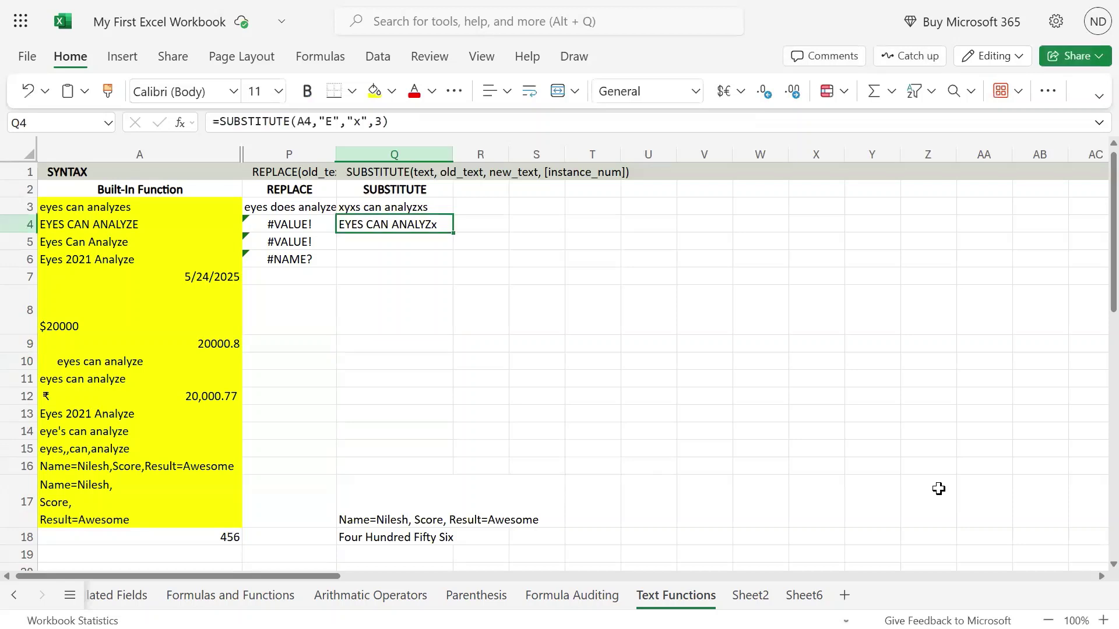
key("ctrl+c")
key("Down")
key("Down")
key("Down")
key("Down")
key("Down")
key("ctrl+v")
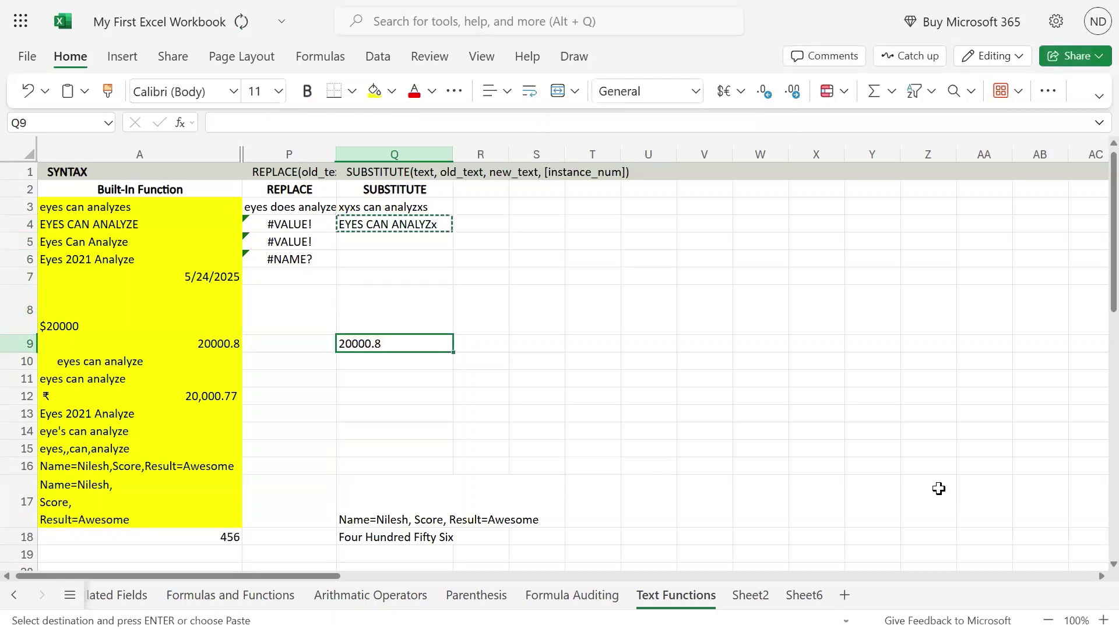
Step: Set the old text in Q9's SUBSTITUTE formula to the unquoted number 8
key("F2")
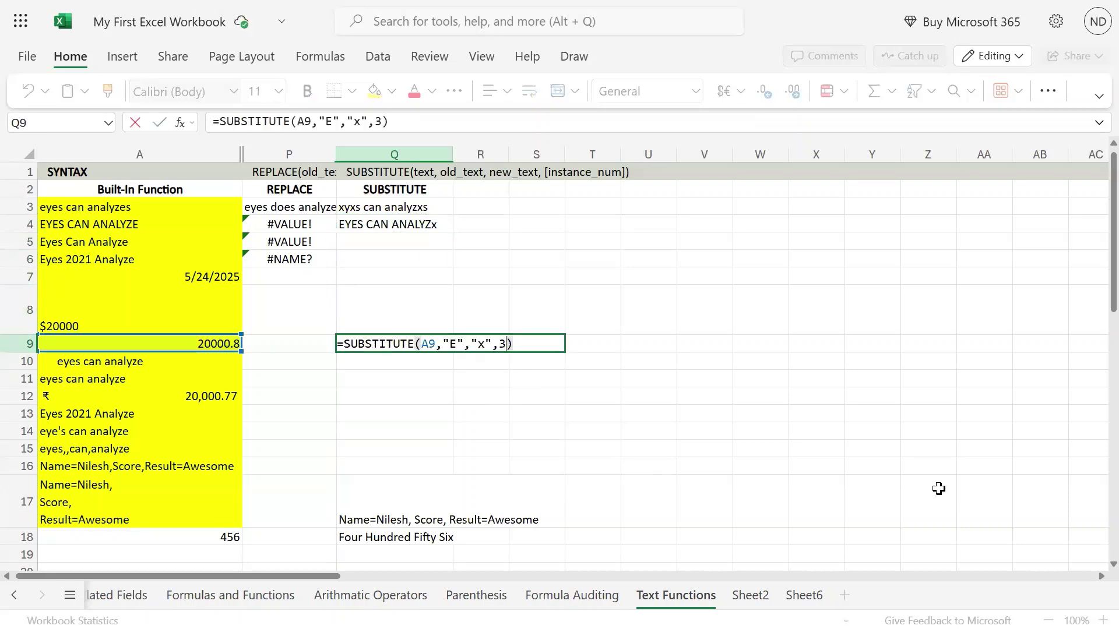
key("Left")
key("Left")
key("Left")
key("Left")
key("Left")
key("Left")
key("Left")
key("Left")
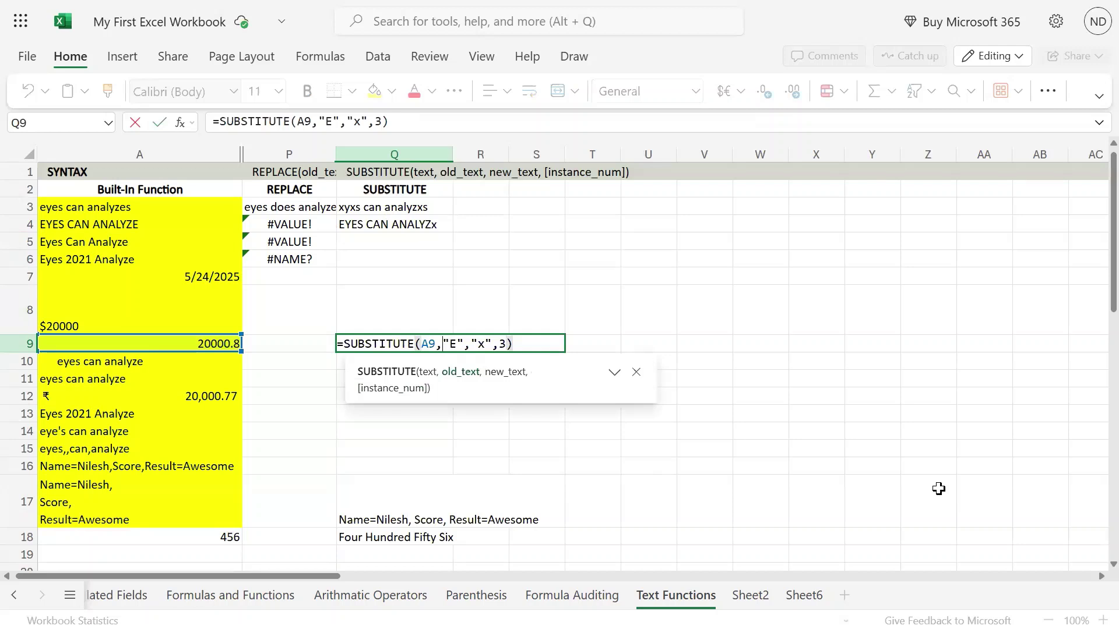
key("Right")
key("Right")
key("BackSpace")
type("8")
key("BackSpace")
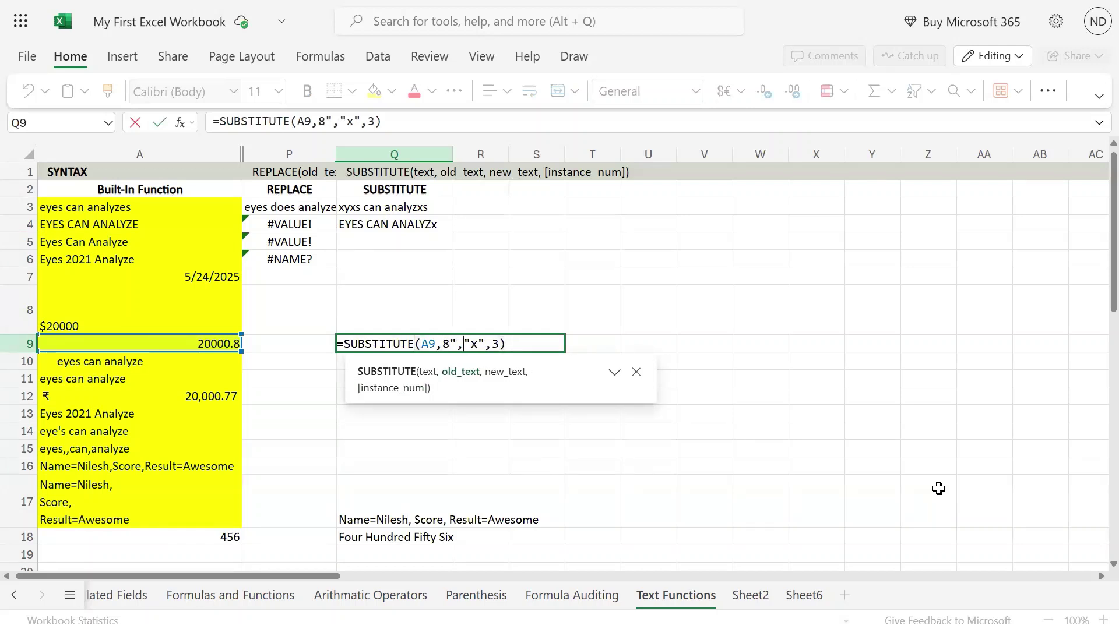
key("BackSpace")
Step: Set the new text in Q9's SUBSTITUTE formula to the unquoted number 77 and enter the formula
key("Right")
key("Right")
key("Right")
key("Right")
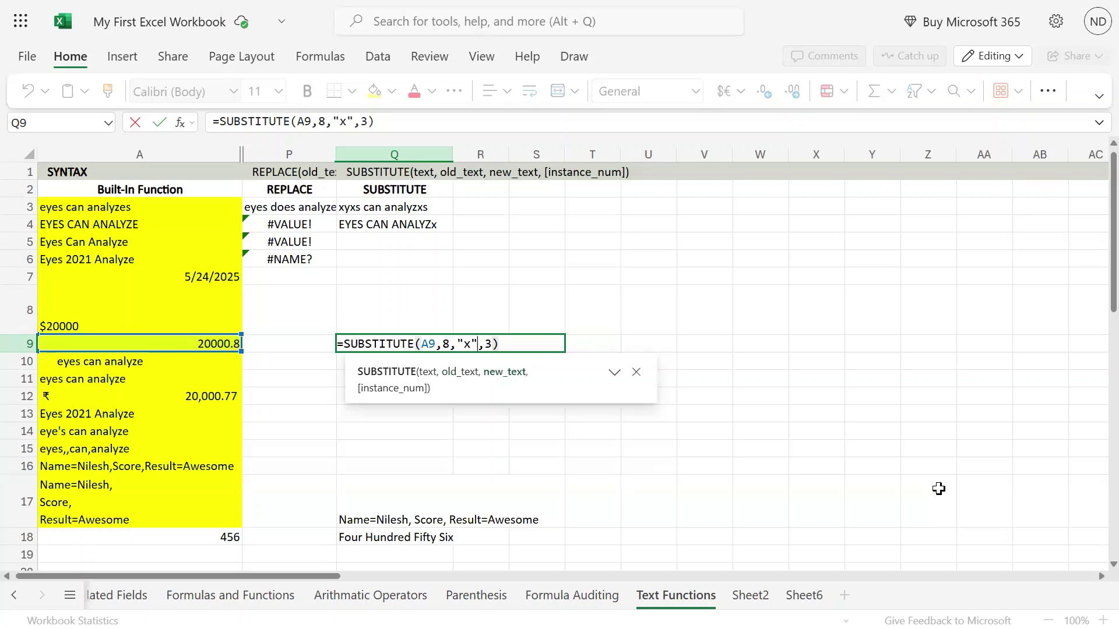
key("BackSpace")
key("BackSpace")
key("BackSpace")
type("77")
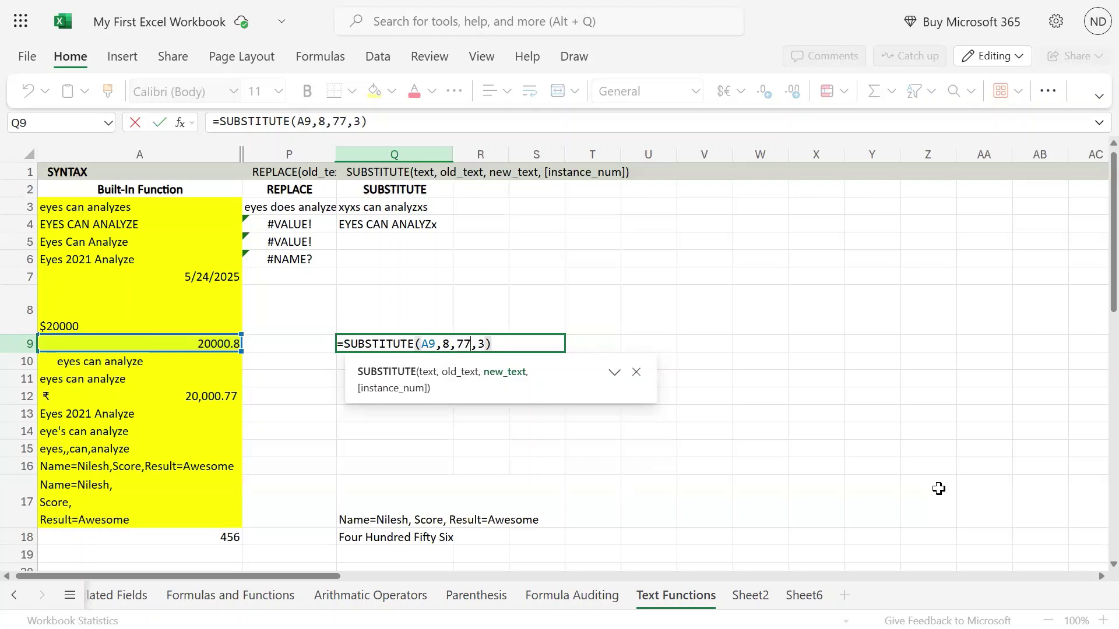
key("Return")
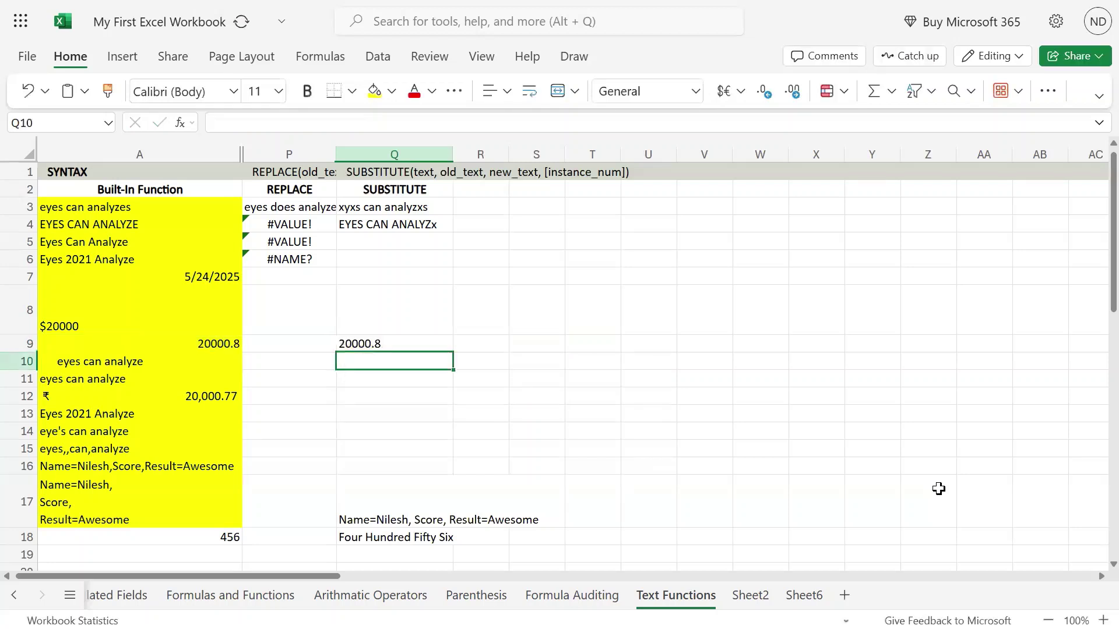
Step: Enclose the new text 77 in double quotes in Q9's SUBSTITUTE formula
key("Up")
key("F2")
key("Left")
key("Left")
key("Left")
key("Left")
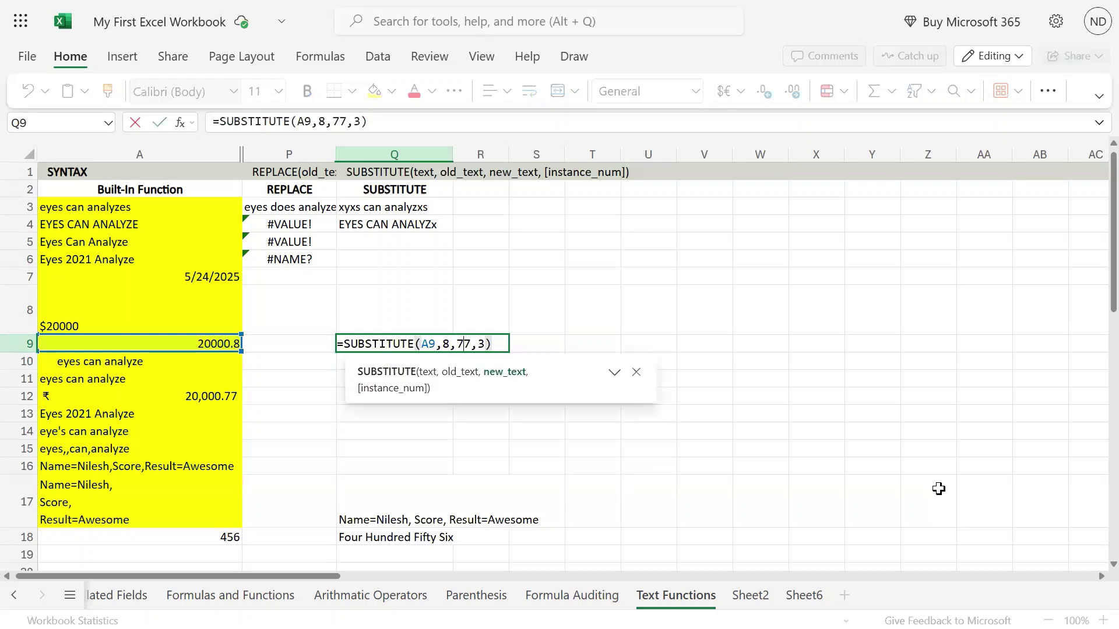
type("\"")
key("Right")
key("Right")
type("\"")
key("Return")
Step: Try the quoted text ".8" as the old text in Q9's SUBSTITUTE formula
key("Up")
key("F2")
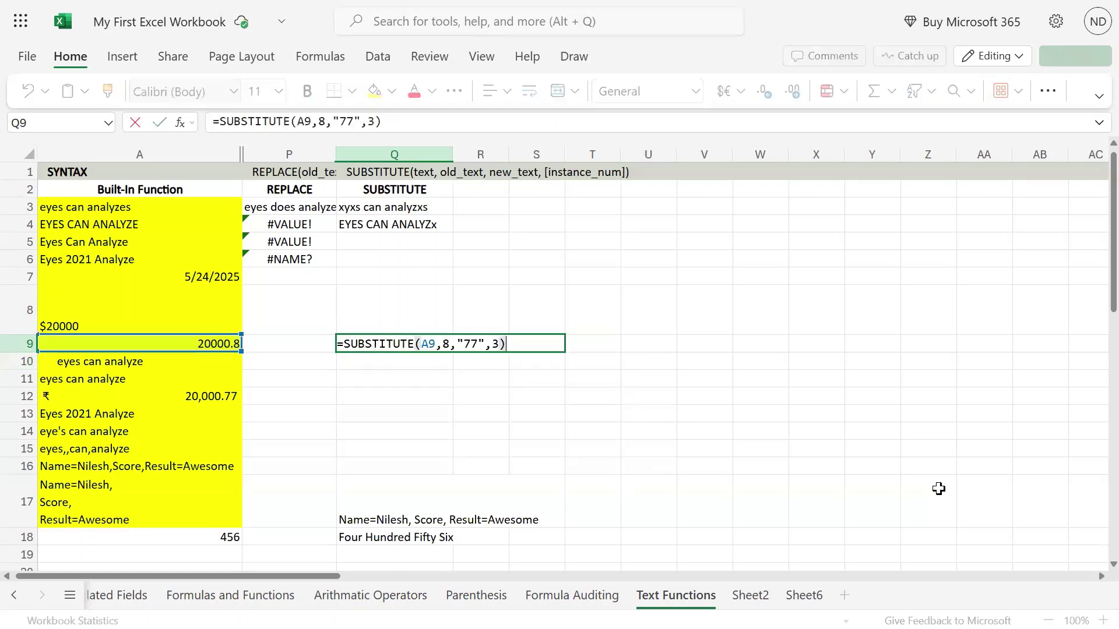
key("Left")
key("Left")
key("Left")
key("Left")
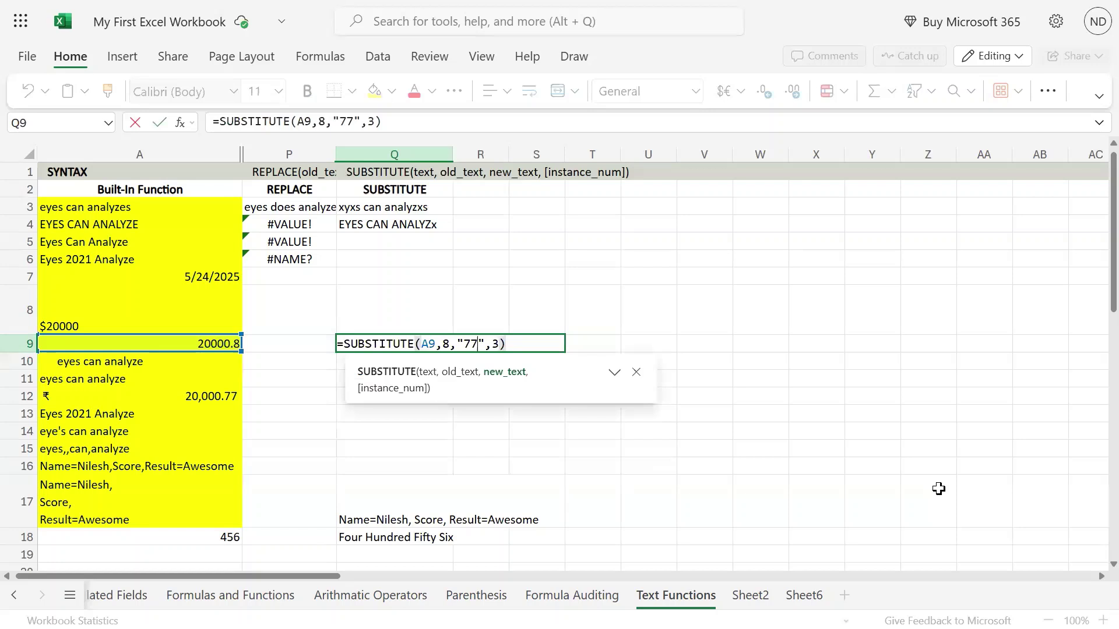
key("Left")
key("Left")
key("Left")
type(".")
key("Left")
type("\"")
key("Right")
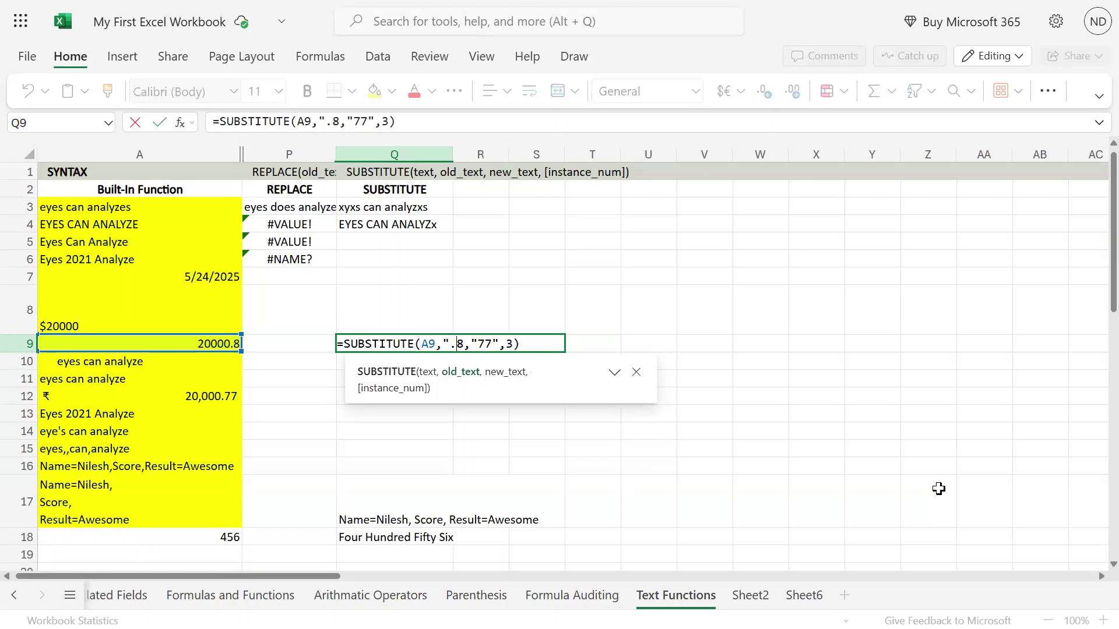
type("\"")
key("Return")
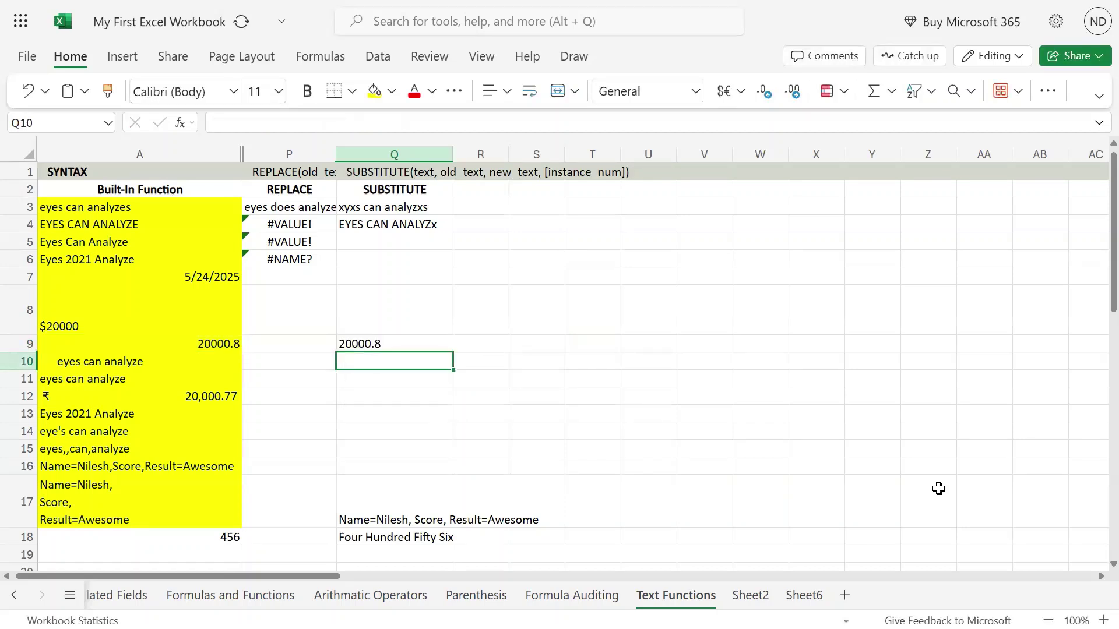
Step: Change Q9's SUBSTITUTE formula so the old text is an unquoted 0 and the new text is "7"
key("Up")
key("F2")
key("Left")
key("Left")
key("Left")
key("Left")
key("Left")
key("Left")
key("Left")
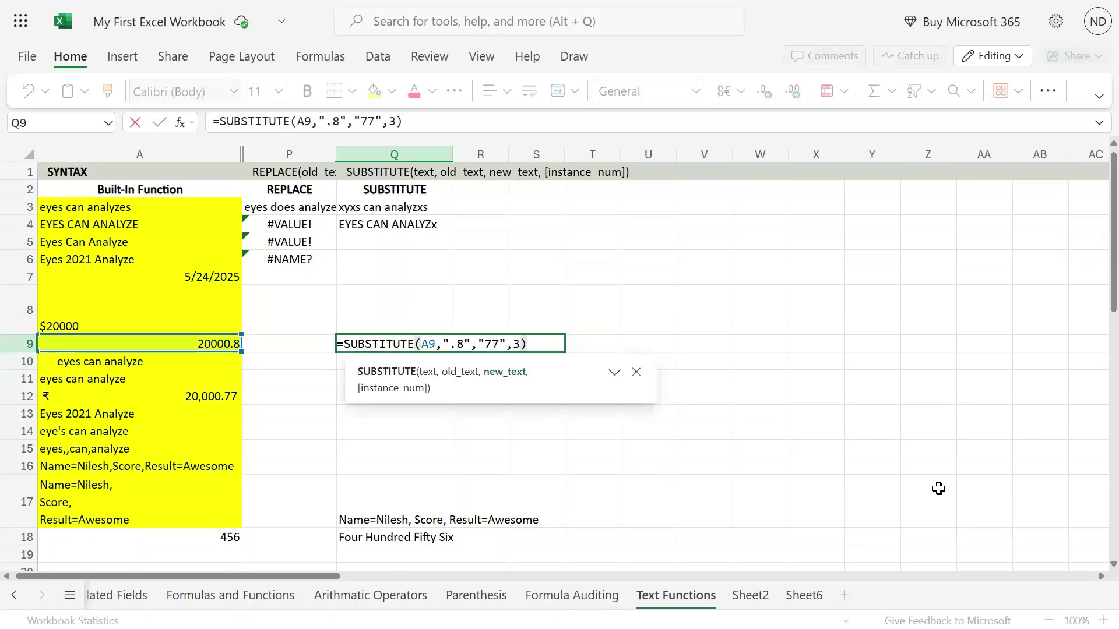
key("Left")
key("Left")
key("Left")
key("Left")
key("BackSpace")
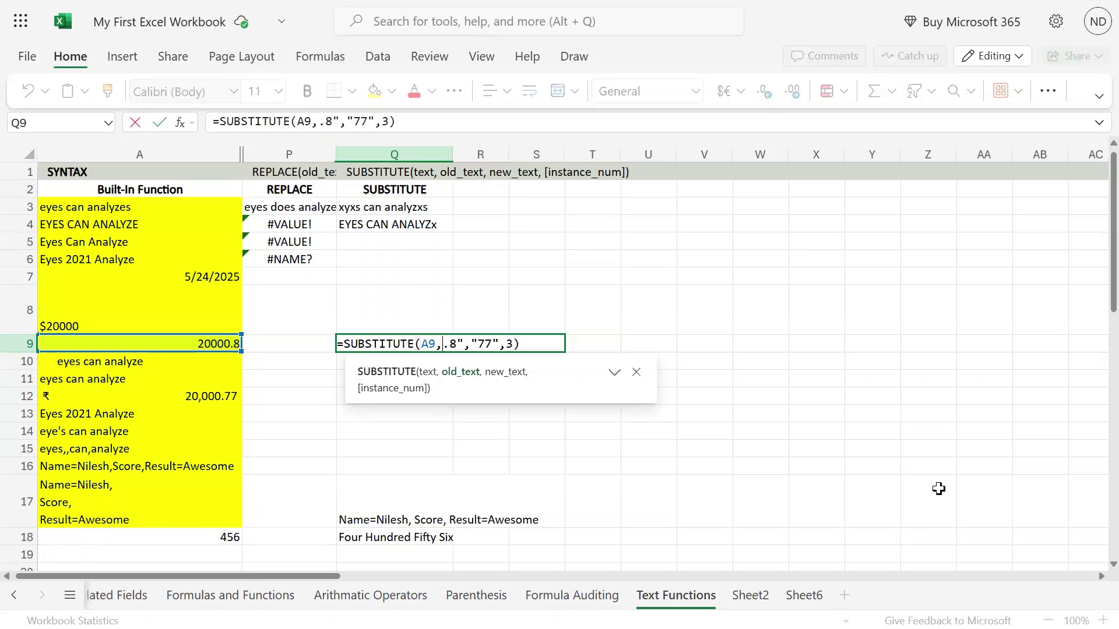
key("Delete")
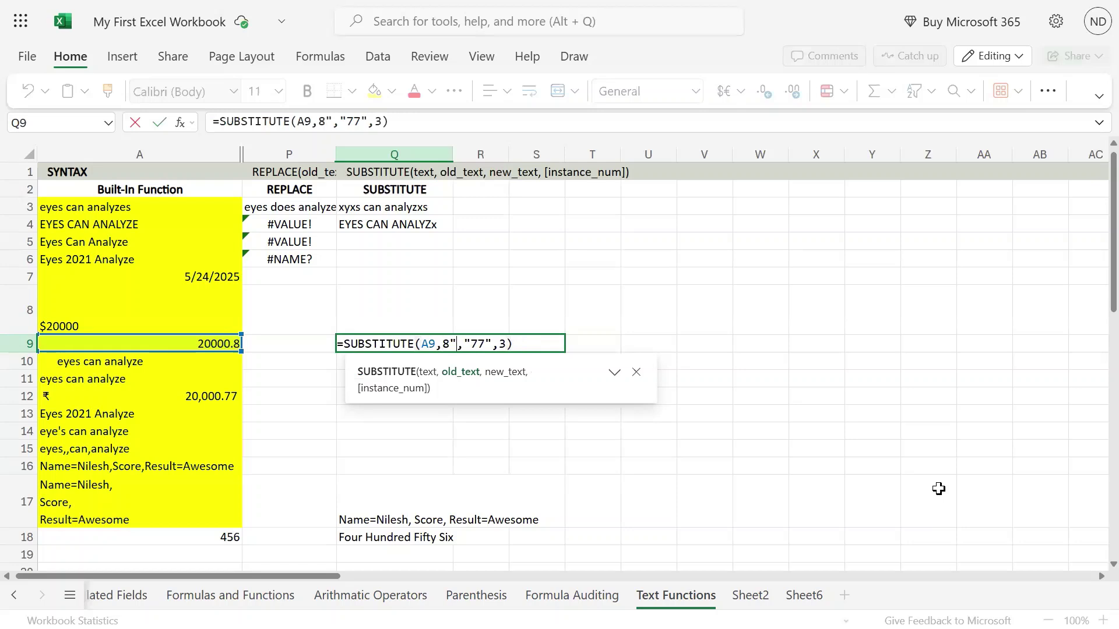
key("BackSpace")
key("Right")
key("Right")
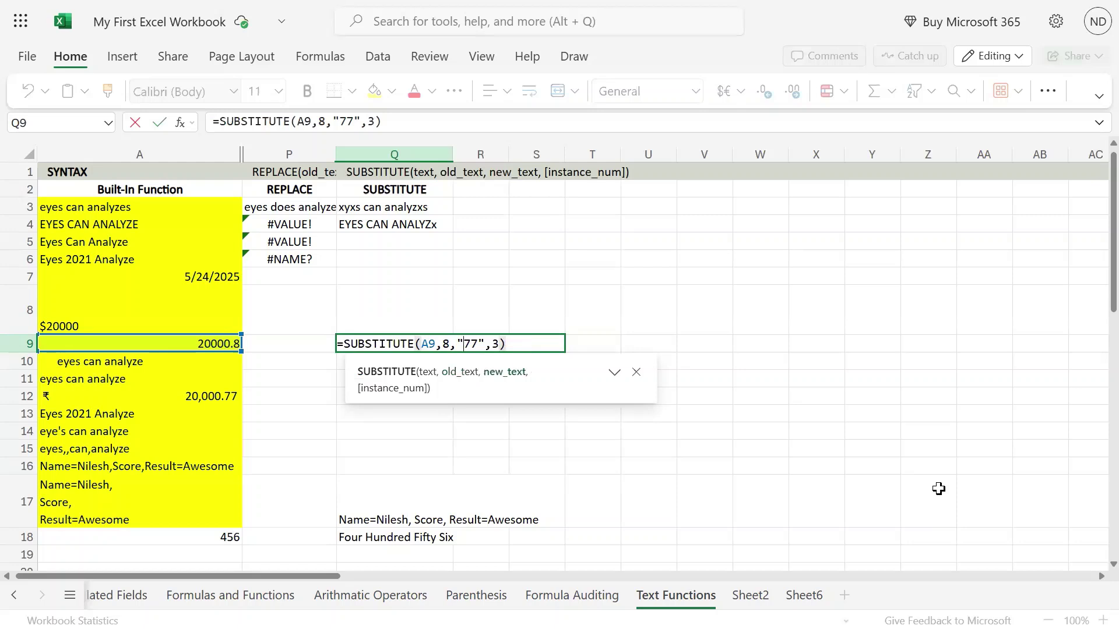
key("Left")
key("Left")
key("BackSpace")
type("0")
key("Right")
key("Right")
key("Delete")
key("Return")
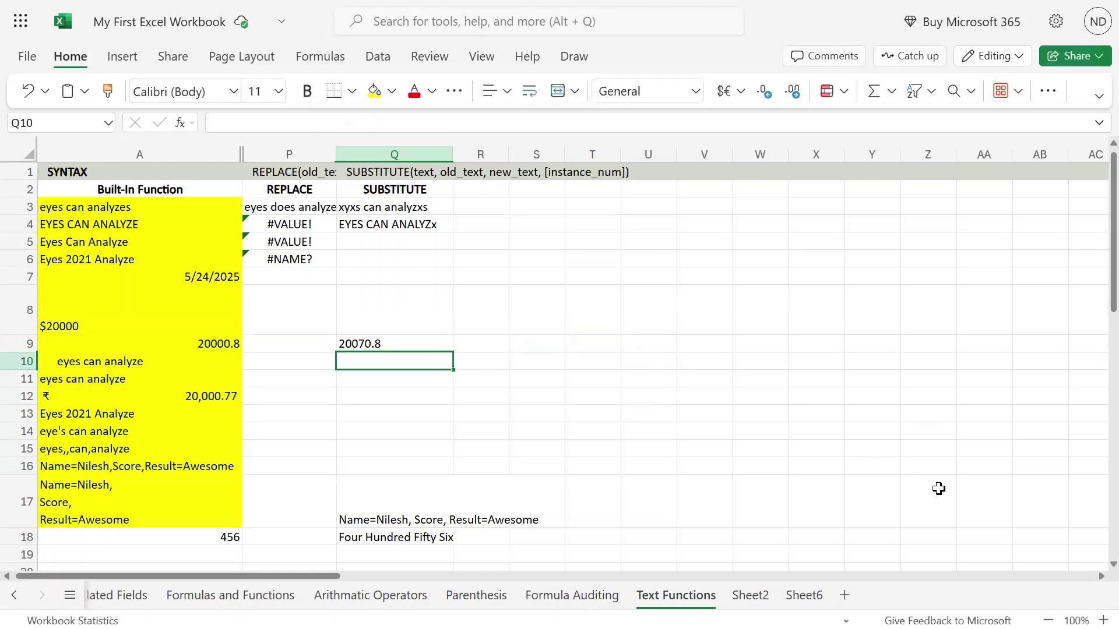
Step: Change Q9's SUBSTITUTE formula so the old text is an unquoted 8 and the new text is "777"
key("Up")
key("F2")
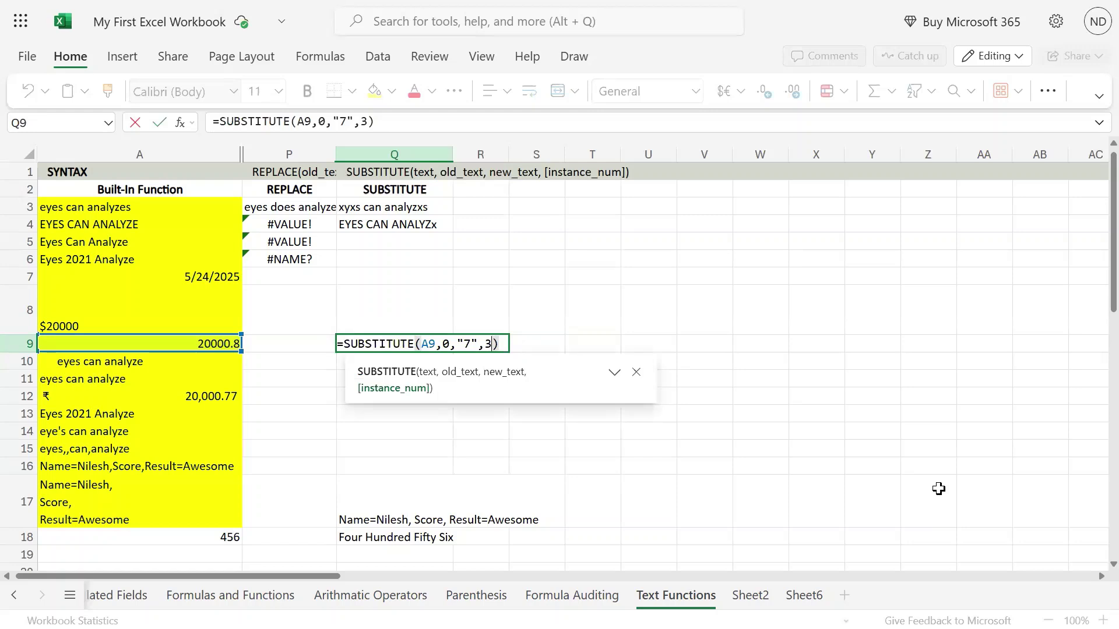
key("Left")
key("Left")
key("Left")
key("Left")
key("Left")
key("Left")
key("Left")
key("BackSpace")
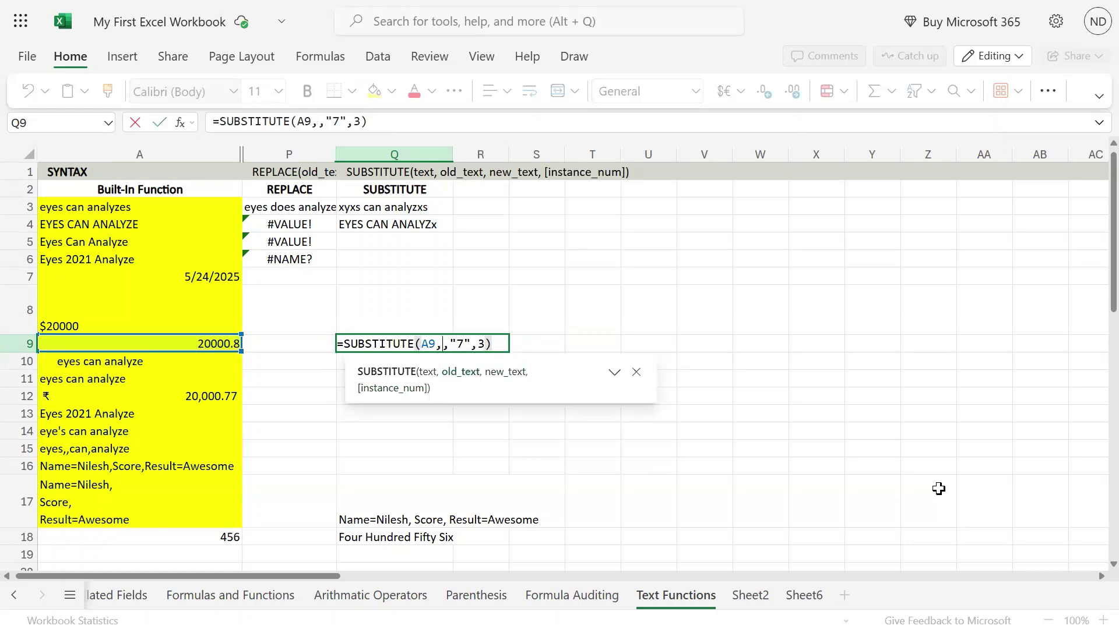
type("8")
key("Right")
key("Right")
key("Right")
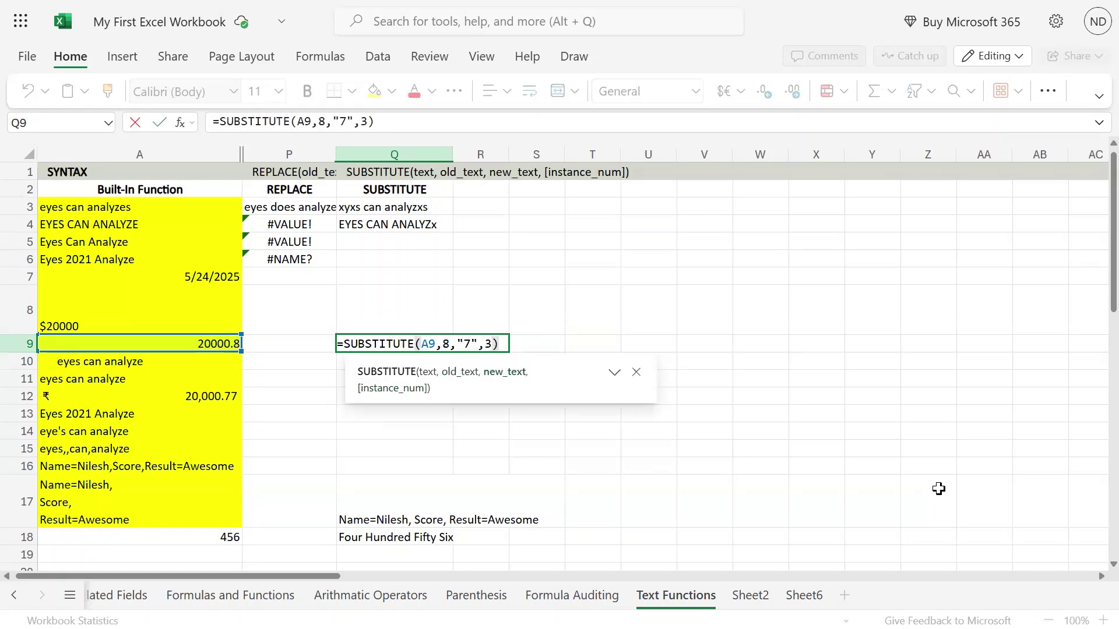
type("77")
Step: Remove the instance number argument from Q9's SUBSTITUTE formula and enter the formula
key("Right")
key("Right")
key("Right")
key("BackSpace")
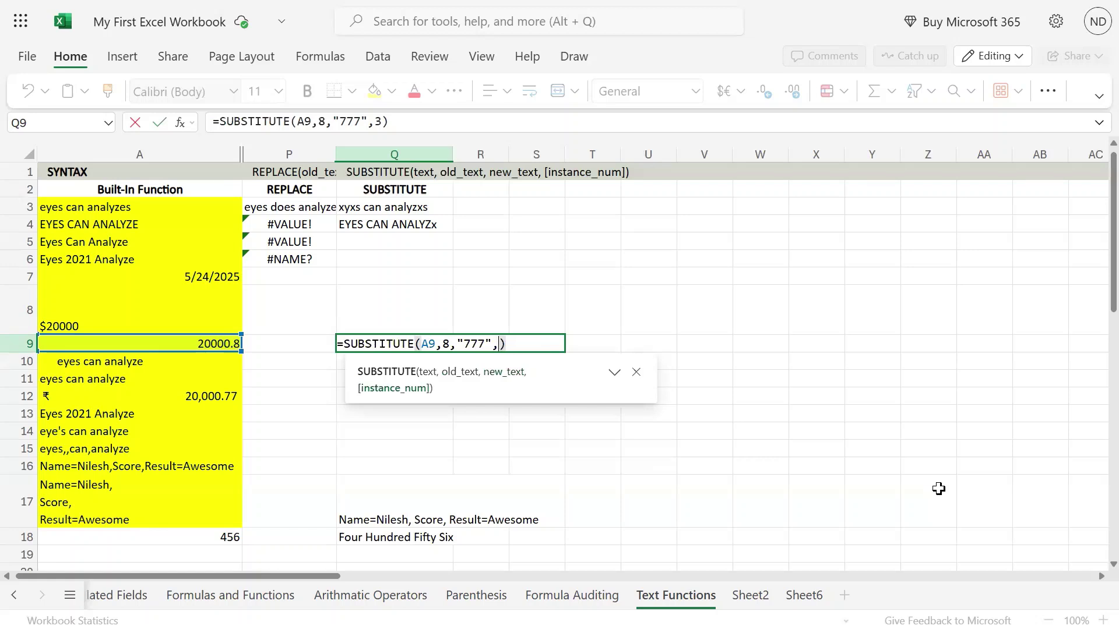
key("BackSpace")
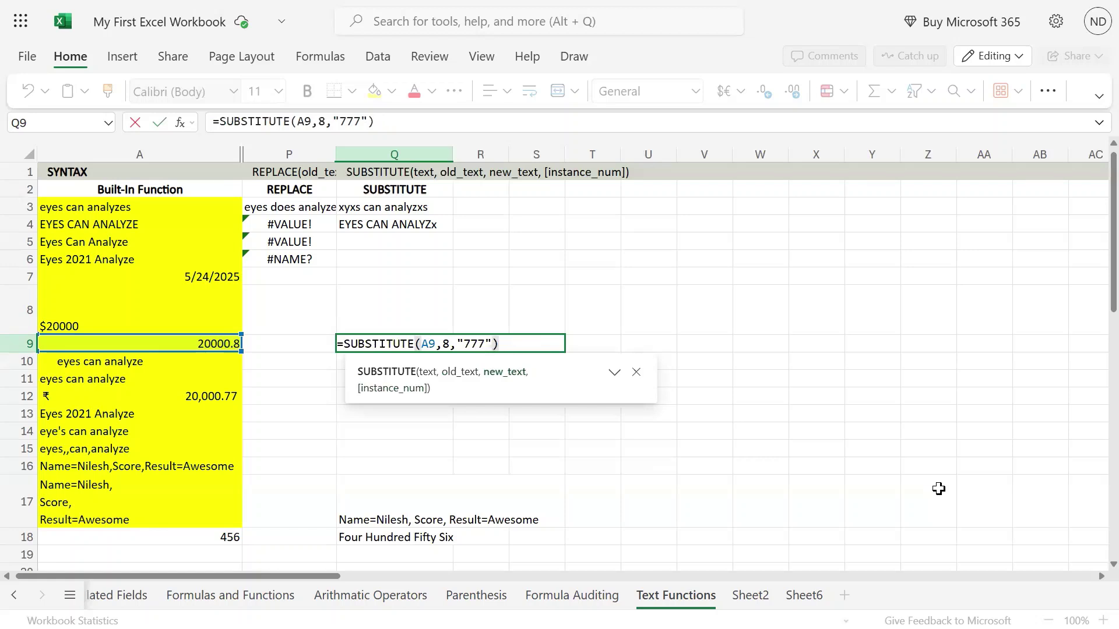
key("Return")
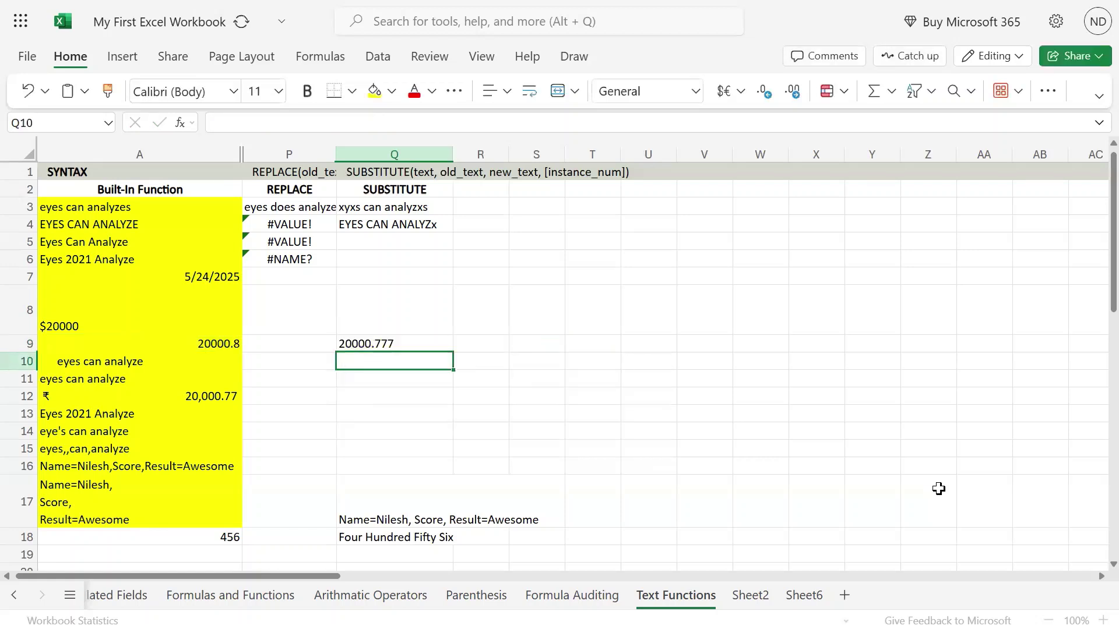
Step: Compare the original number in A9 with the substituted result and formula in Q9
key("Up")
key("Left")
key("Left")
key("Right")
key("Right")
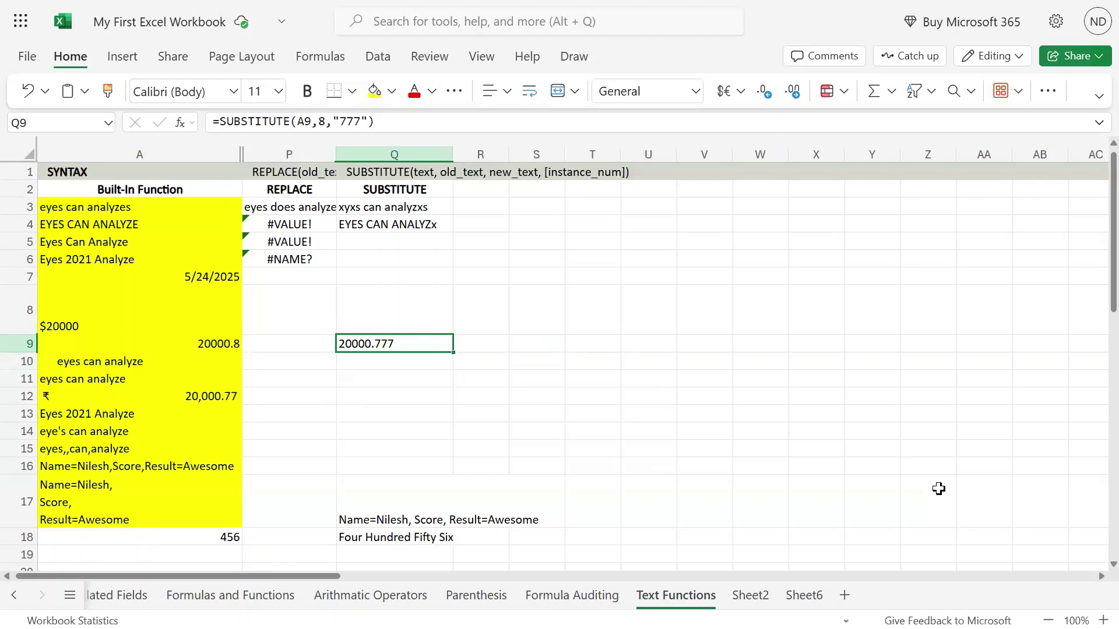
key("F2")
key("Escape")
key("Left")
key("Right")
key("Left")
key("Right")
Step: Test Q9's result in a calculation by entering =Q9+100 in R9, and clear R9 after checking it
key("Right")
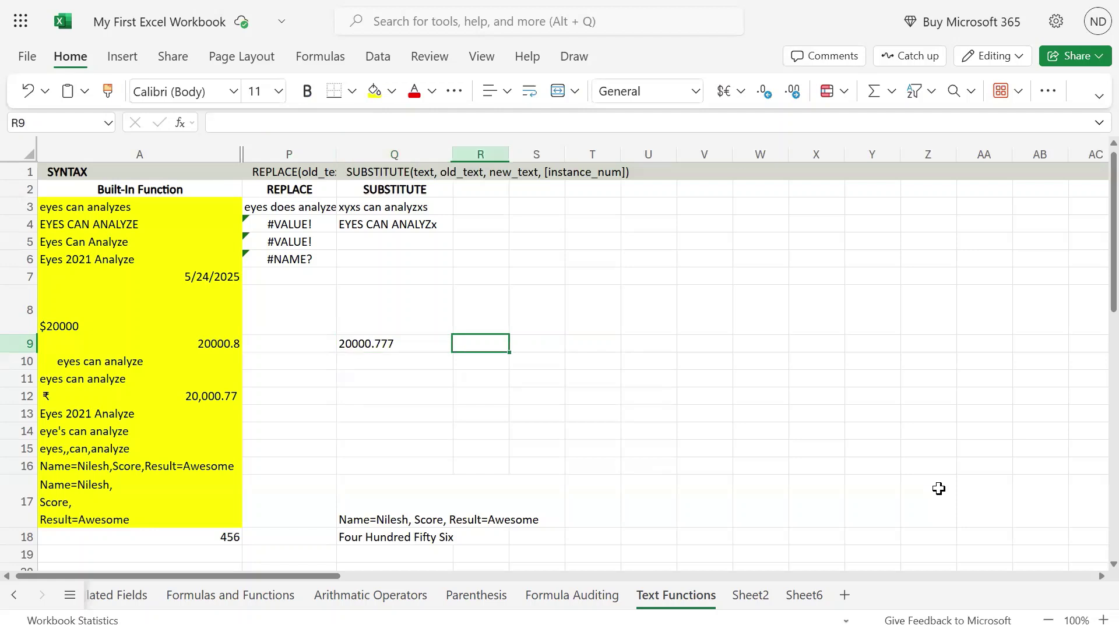
type("=")
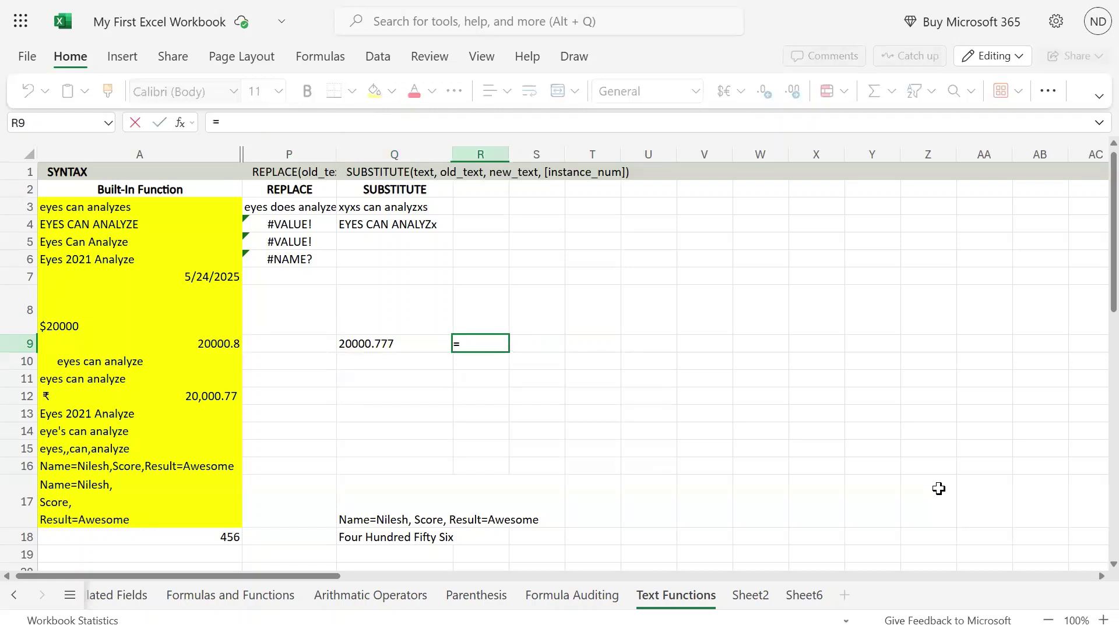
key("Left")
type("+100")
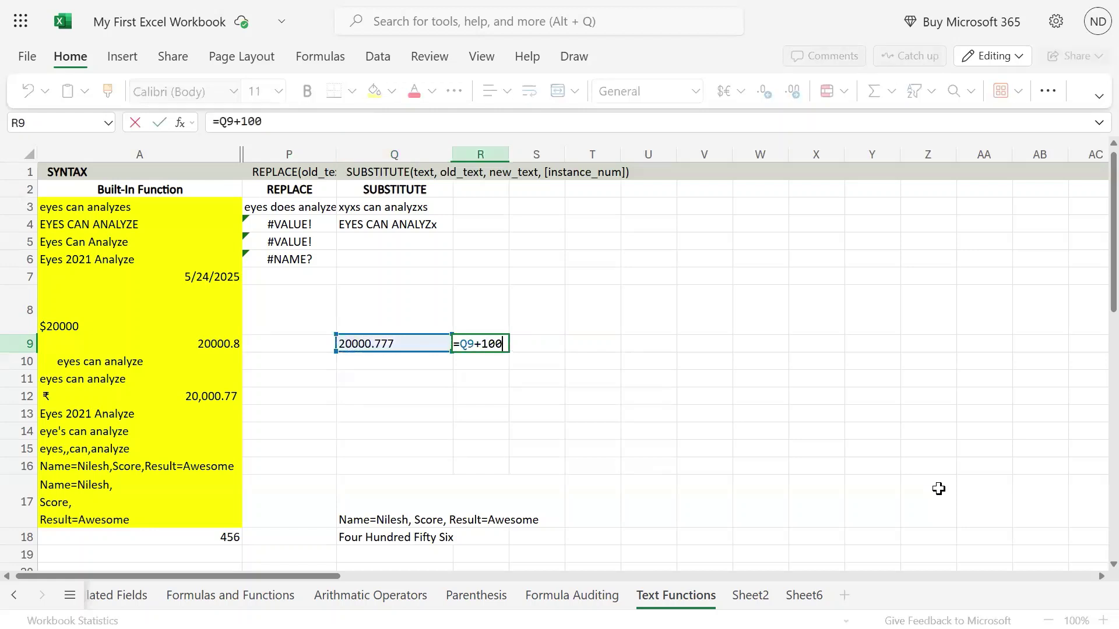
key("Return")
key("Up")
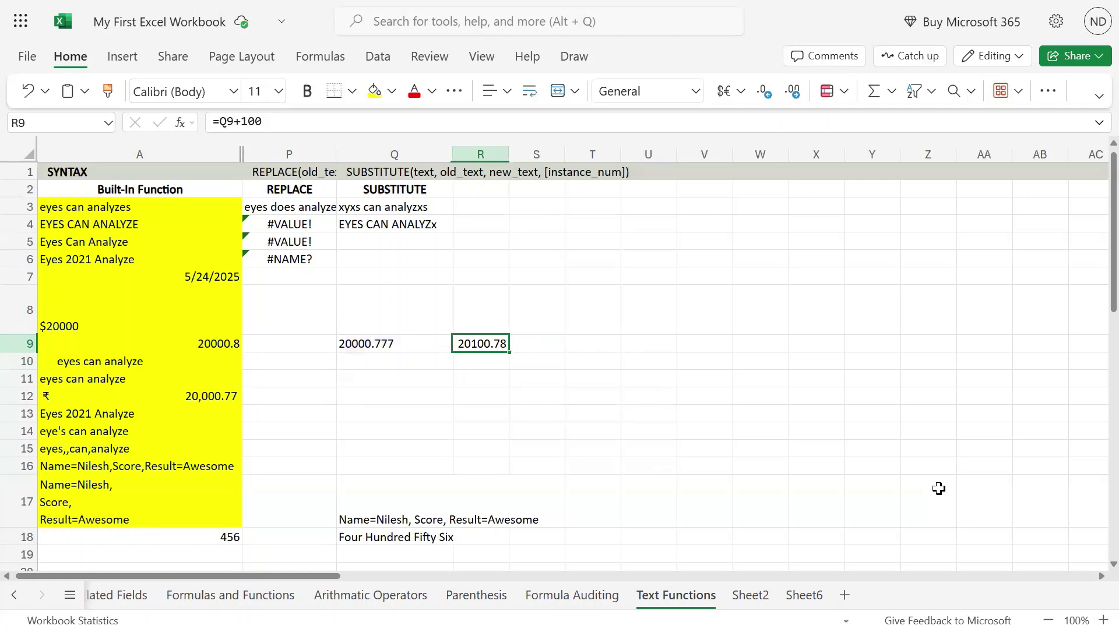
Step: Review the source number in A9 and the SUBSTITUTE formulas in Q4 and Q9
key("Left")
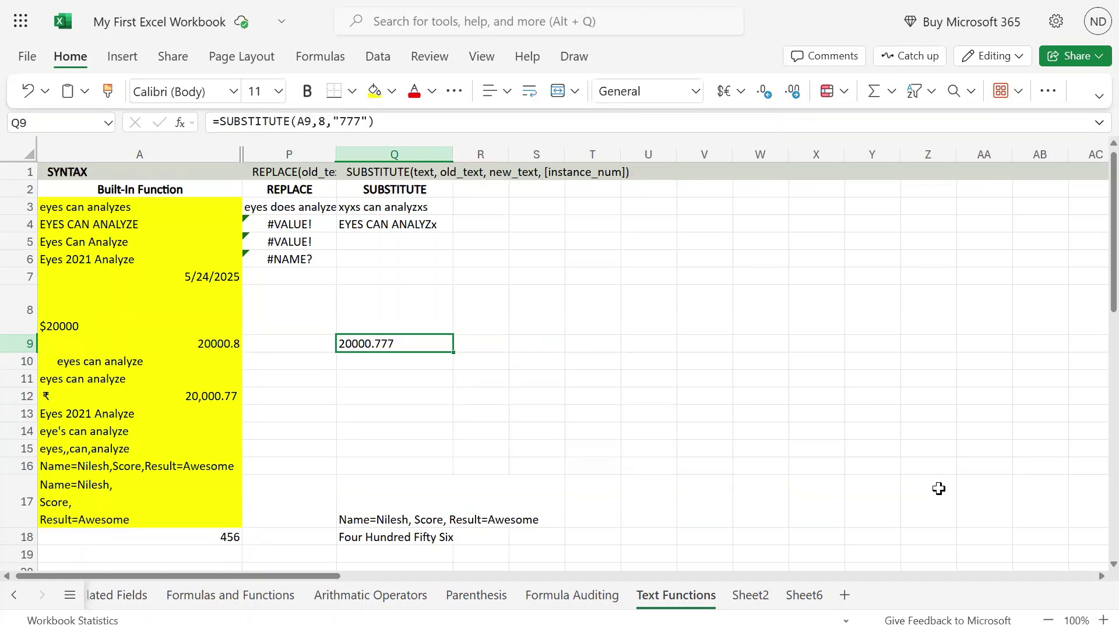
key("Left")
key("Left")
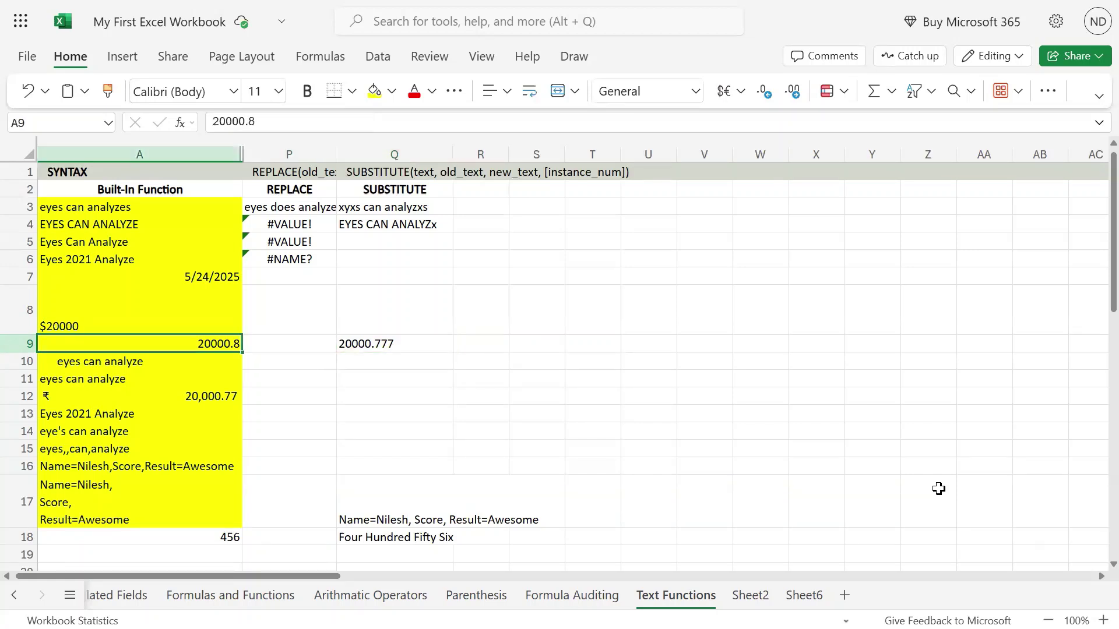
key("Right")
key("Right")
key("Up")
key("Up")
key("ctrl+Up")
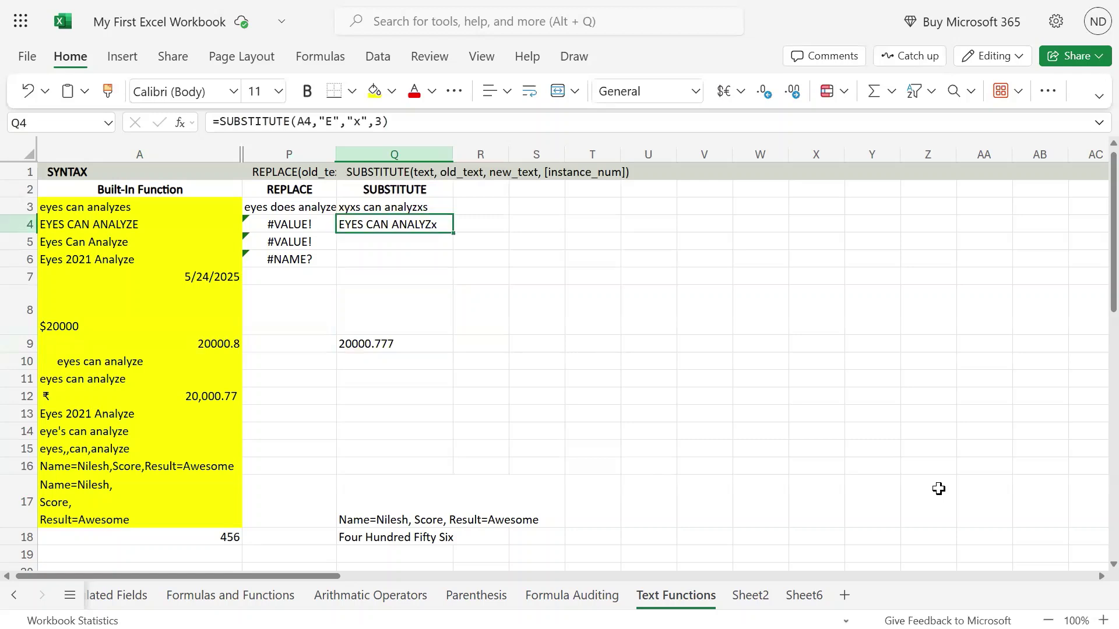
key("ctrl+Down")
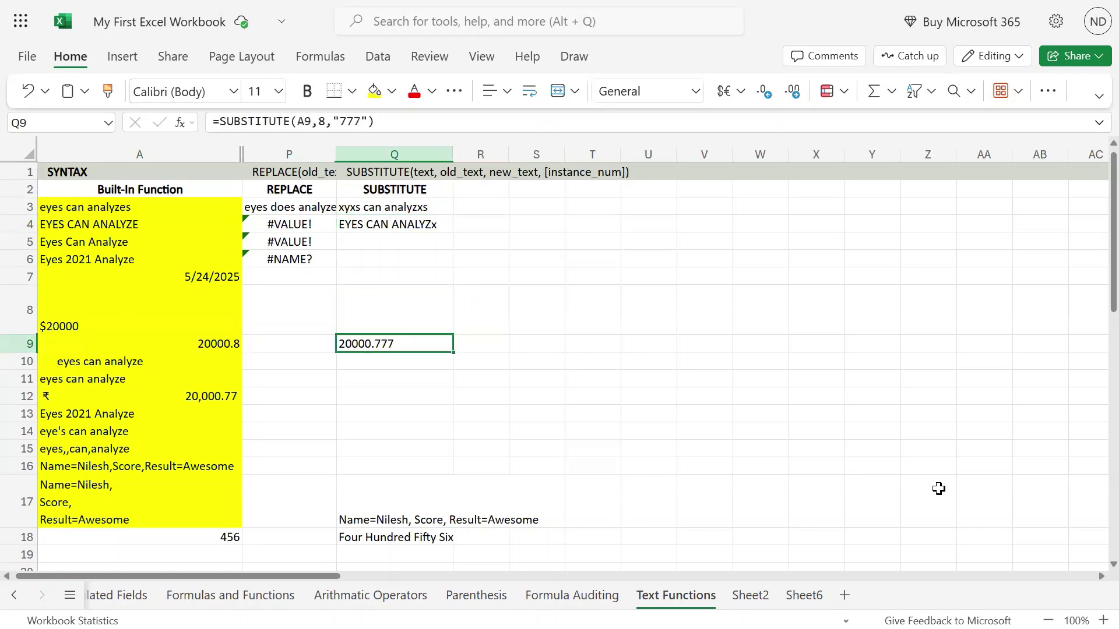